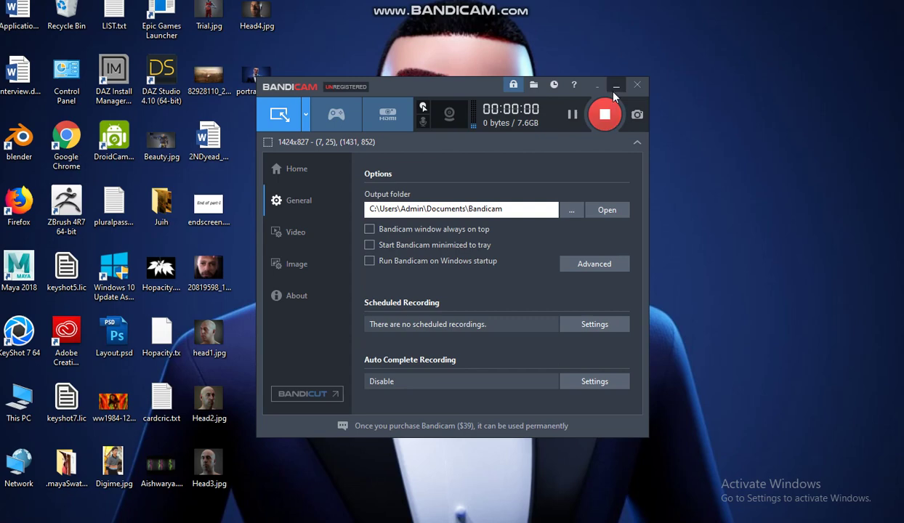
# Step: Minimize the recorder and launch Notepad from Windows search
pyautogui.click(616, 86)
pyautogui.press('super+s')
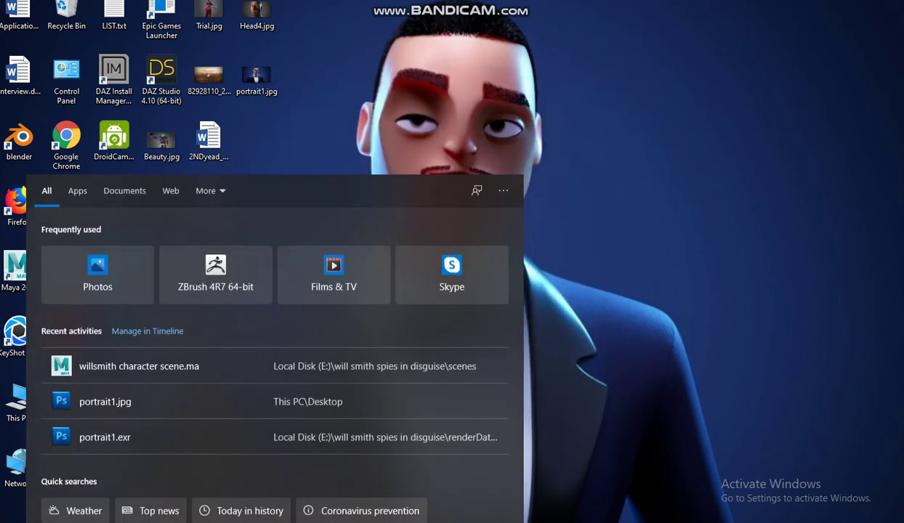
pyautogui.write('note')
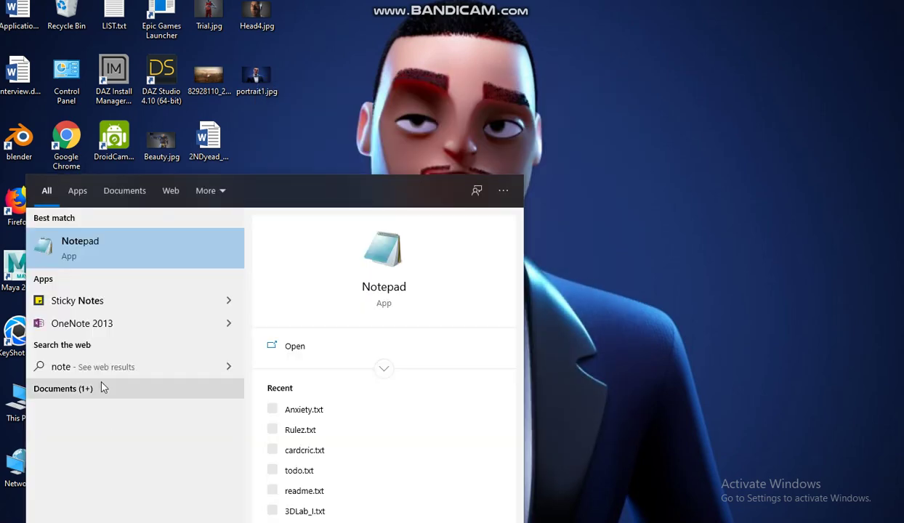
pyautogui.click(83, 251)
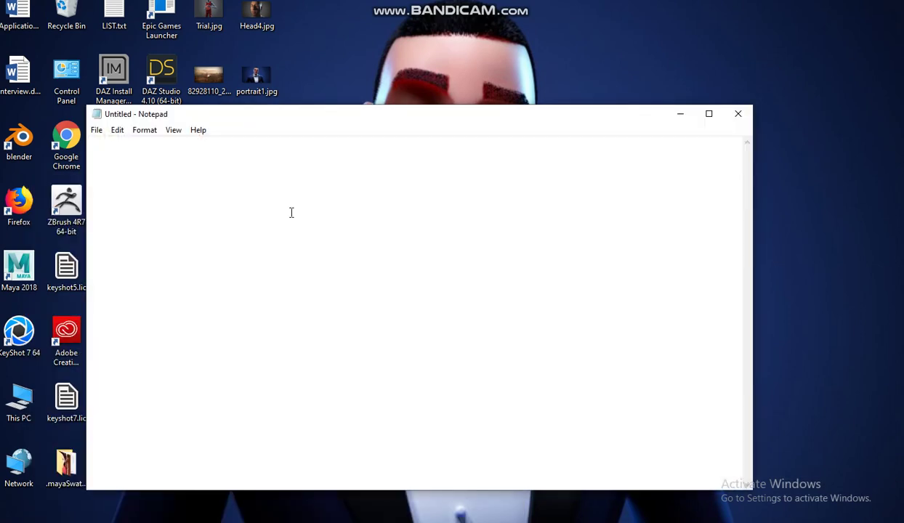
# Step: Type 'Hello Students', a blank line, then 'Today I will teach you, how to render passes in Maya arnold'
pyautogui.write('Hello S')
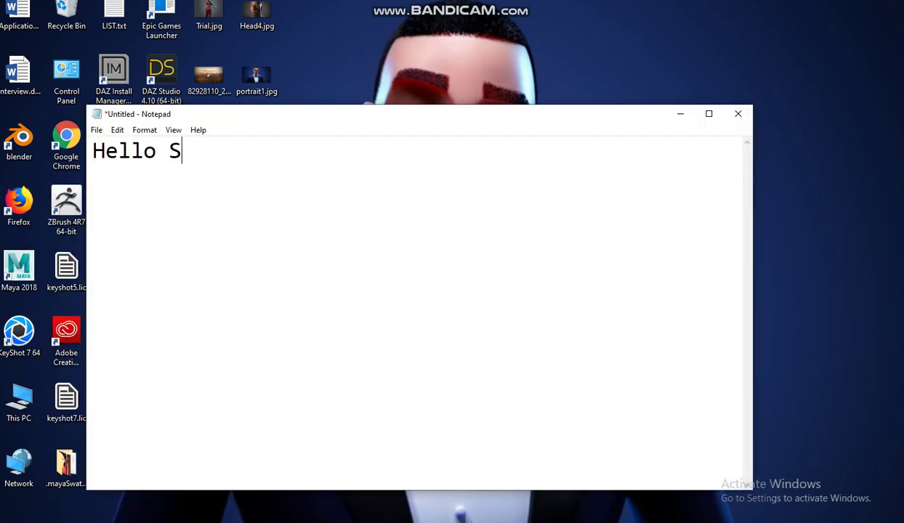
pyautogui.write('tudents')
pyautogui.press('Return')
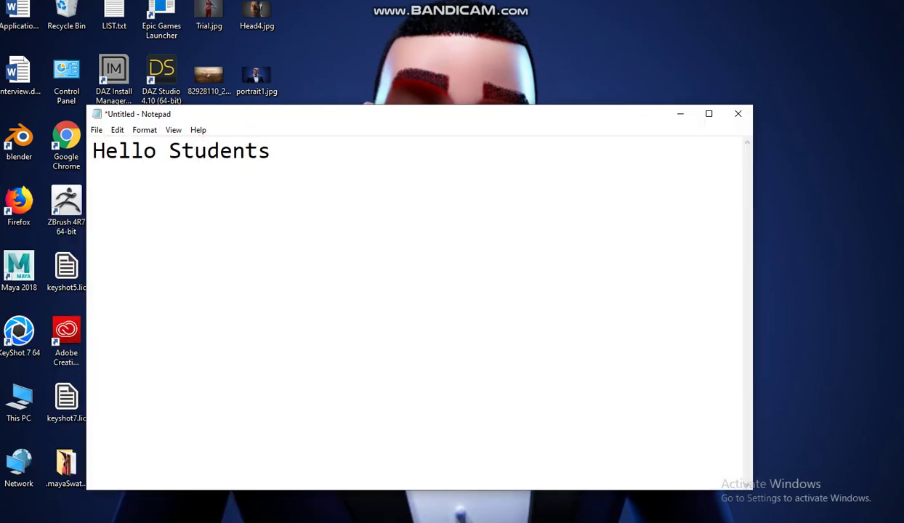
pyautogui.press('Return')
pyautogui.write('Today I wi')
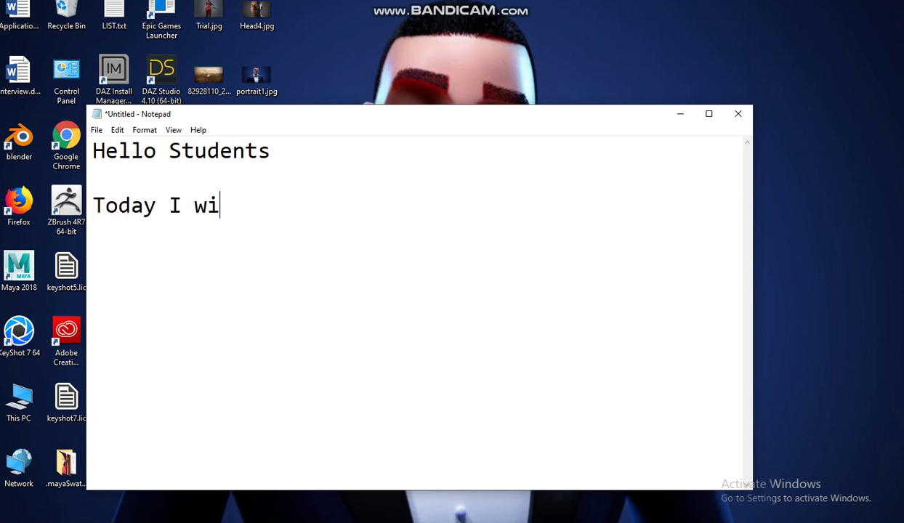
pyautogui.write('ll teach y')
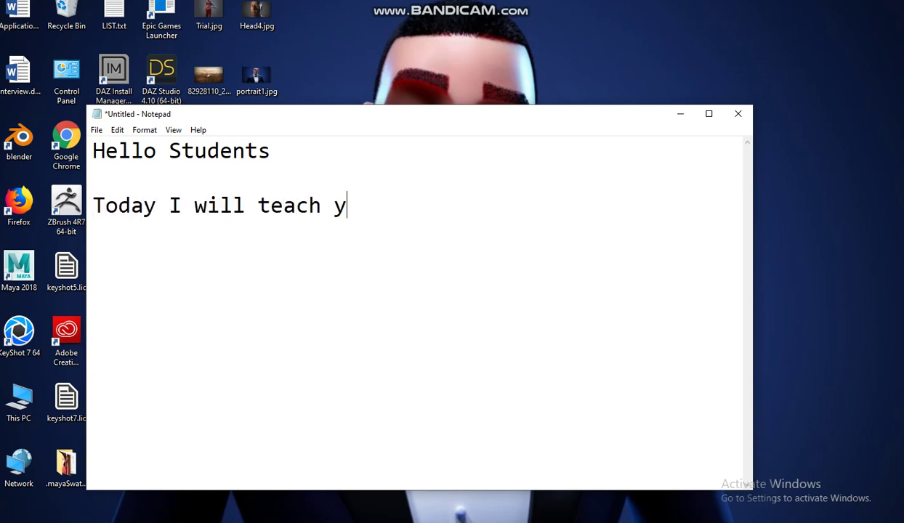
pyautogui.write('ou, h')
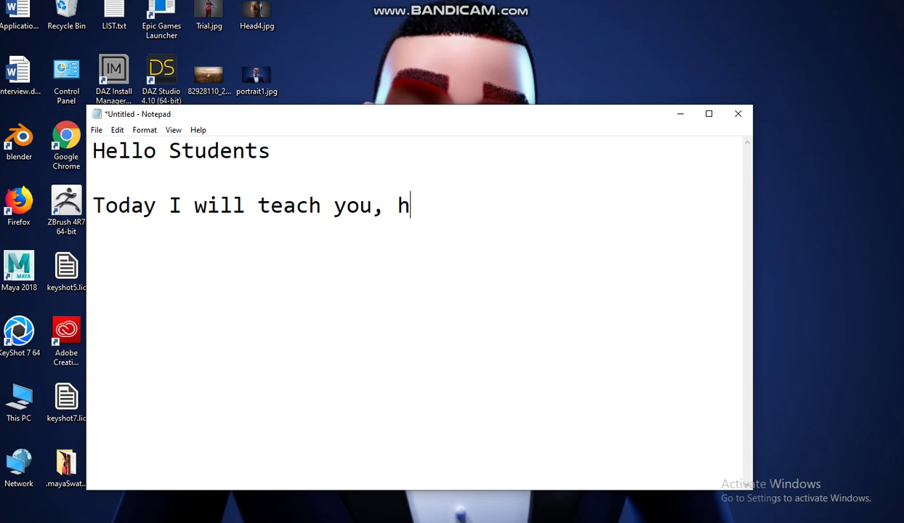
pyautogui.write('ow to')
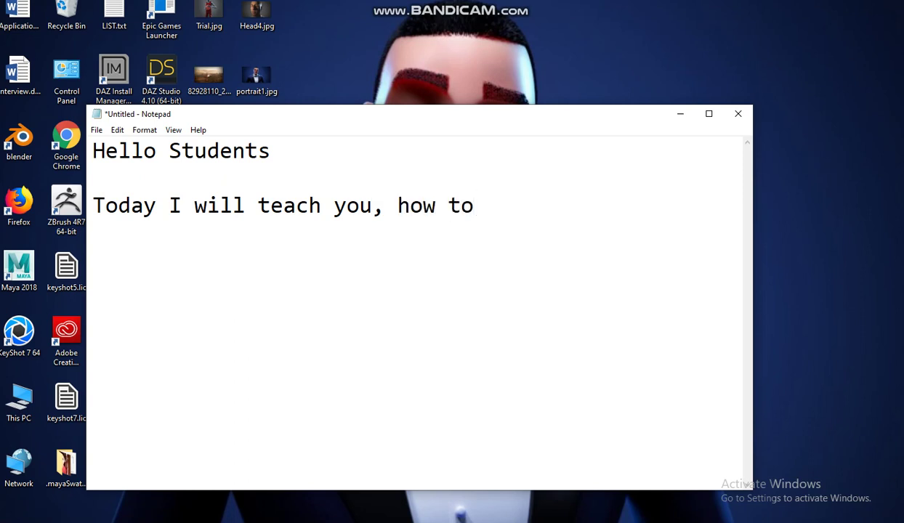
pyautogui.write(' rend')
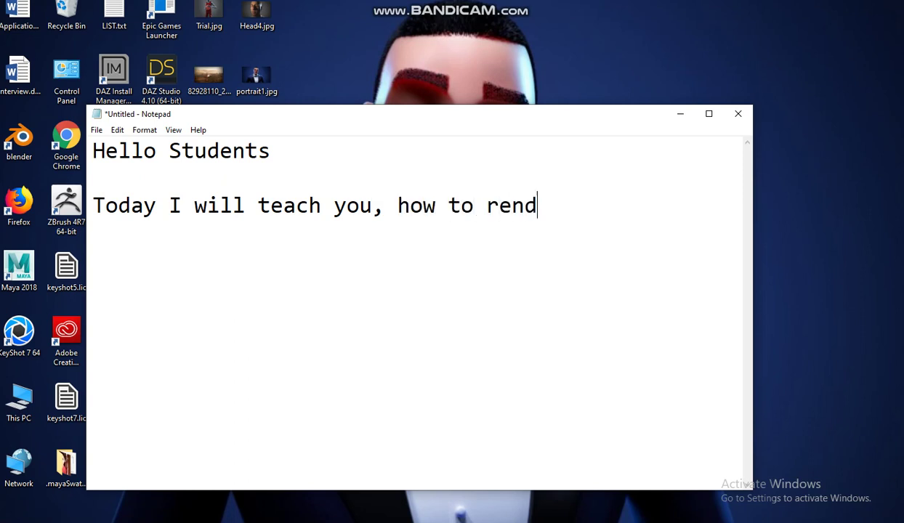
pyautogui.write('er passes')
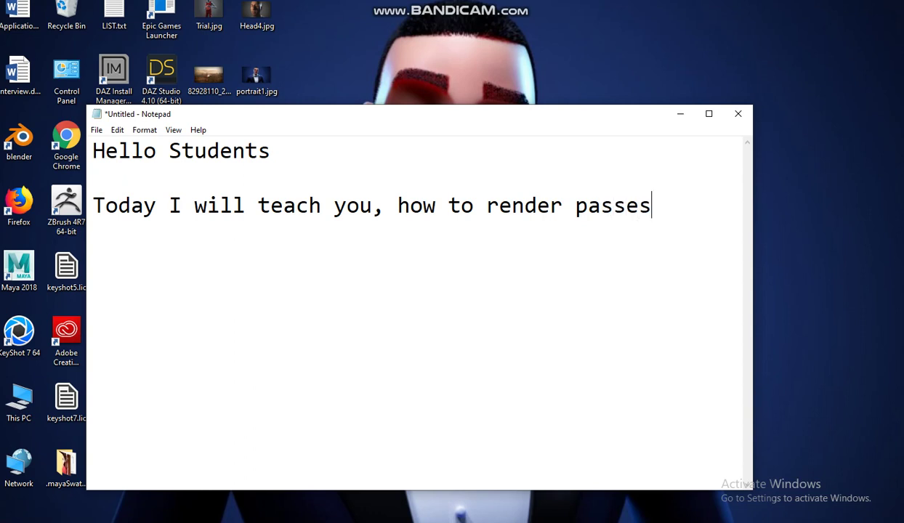
pyautogui.write(' i')
pyautogui.write('n Maya ar')
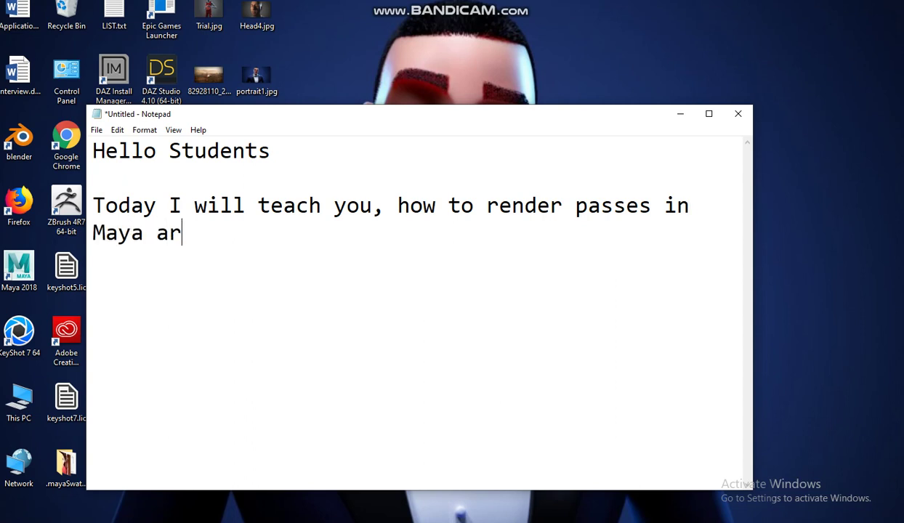
pyautogui.write('nold.')
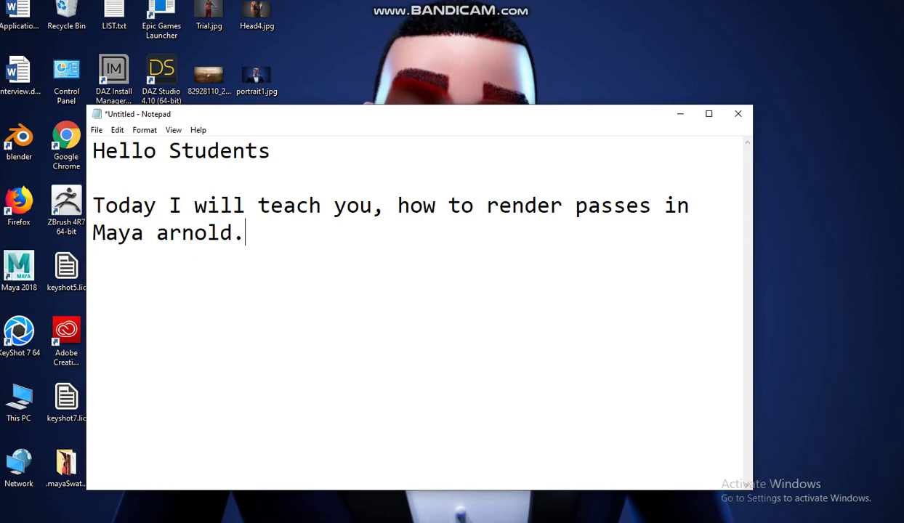
# Step: Switch to Maya, then frame and orbit the view around the head model
pyautogui.click(569, 435)
pyautogui.keyDown('alt'); pyautogui.moveTo(323, 264); pyautogui.dragTo(393, 232); pyautogui.keyUp('alt')
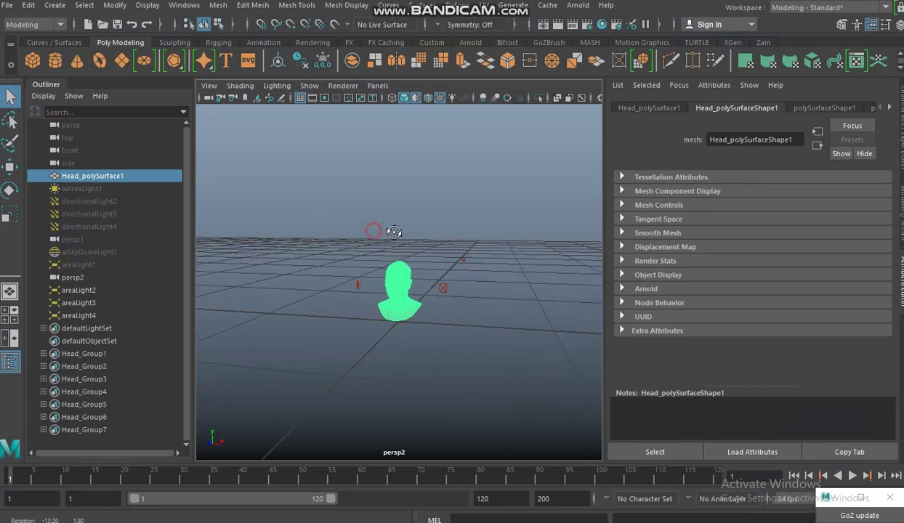
pyautogui.press('f')
pyautogui.keyDown('alt'); pyautogui.moveTo(449, 283); pyautogui.dragTo(450, 250, button='right'); pyautogui.keyUp('alt')
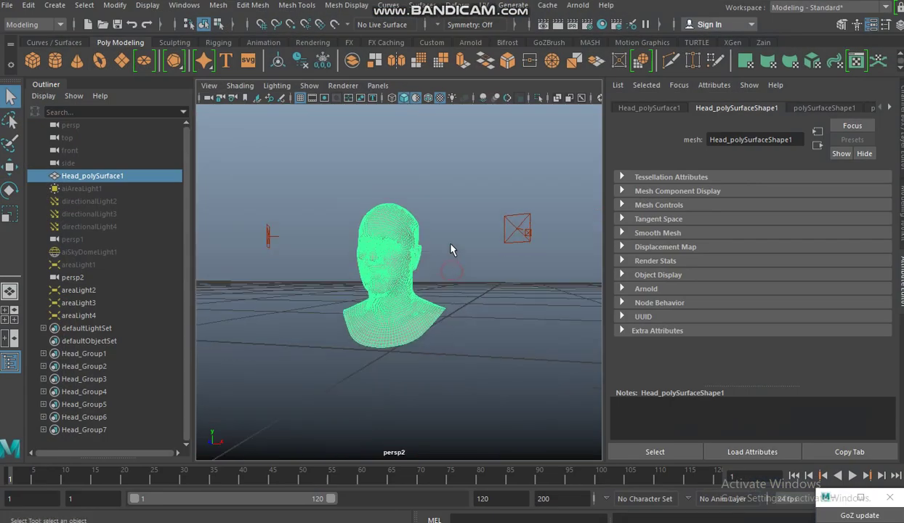
pyautogui.keyDown('alt'); pyautogui.moveTo(451, 250); pyautogui.dragTo(448, 226); pyautogui.keyUp('alt')
# Step: Add the line 'This is my character setup with basic 3 point lighting setup' and minimize Notepad
pyautogui.hotkey('alt', 'Tab')
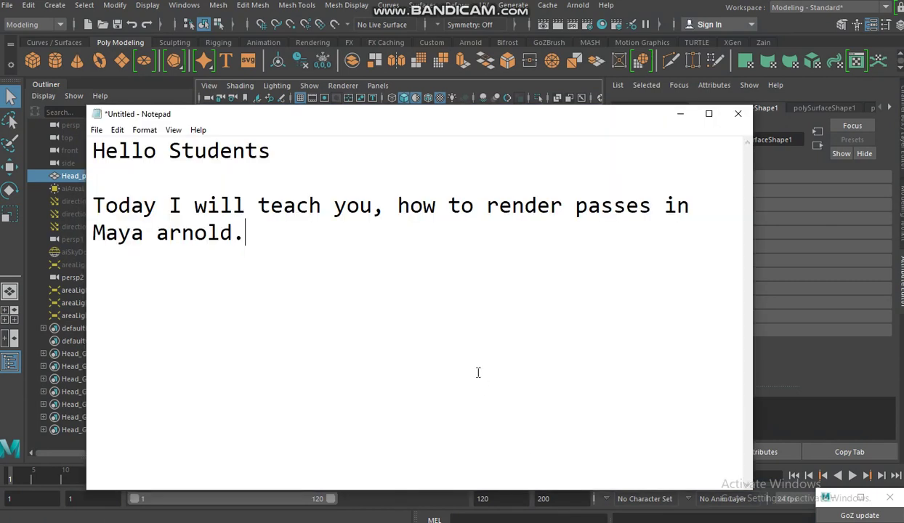
pyautogui.press('Return')
pyautogui.write('This')
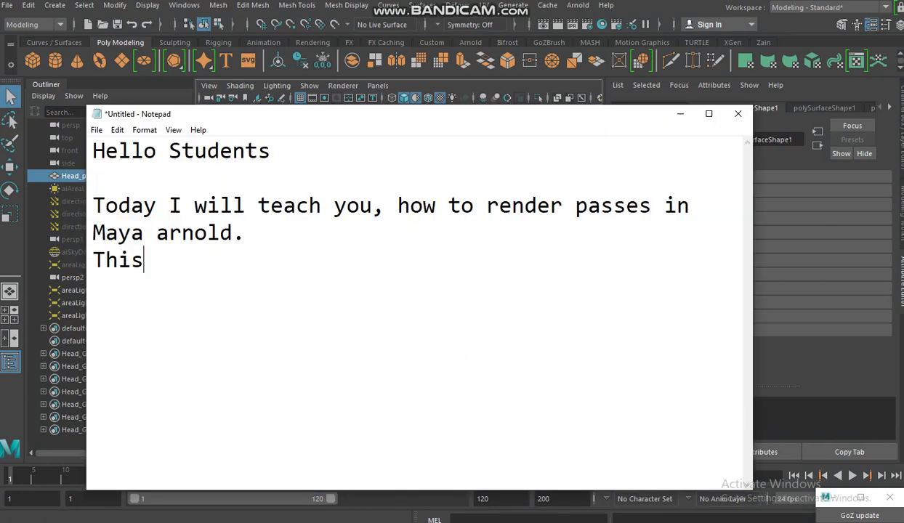
pyautogui.write(' i my')
pyautogui.press('BackSpace')
pyautogui.press('BackSpace')
pyautogui.press('BackSpace')
pyautogui.write('is my')
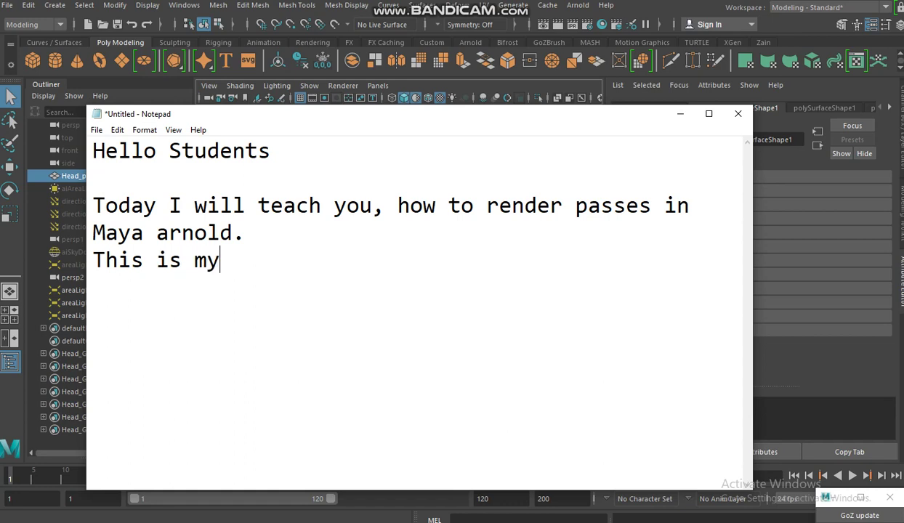
pyautogui.write(' character s')
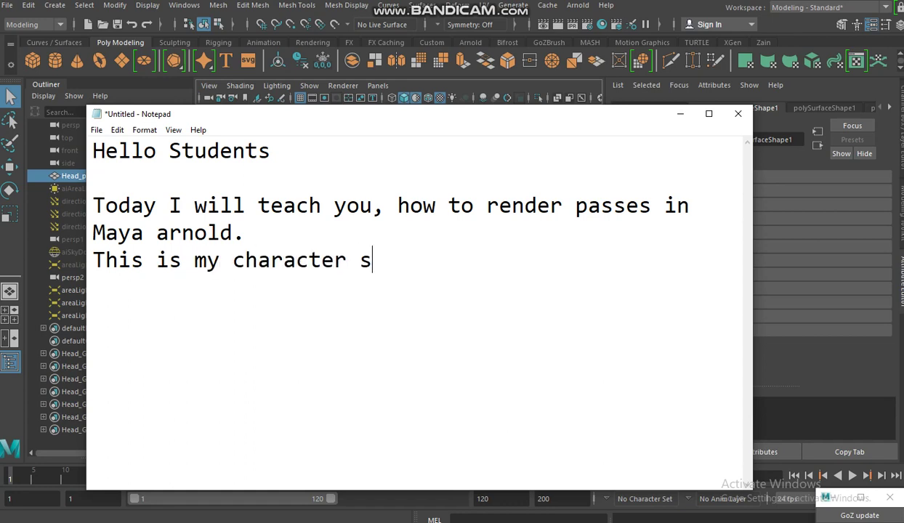
pyautogui.write('etup with bas')
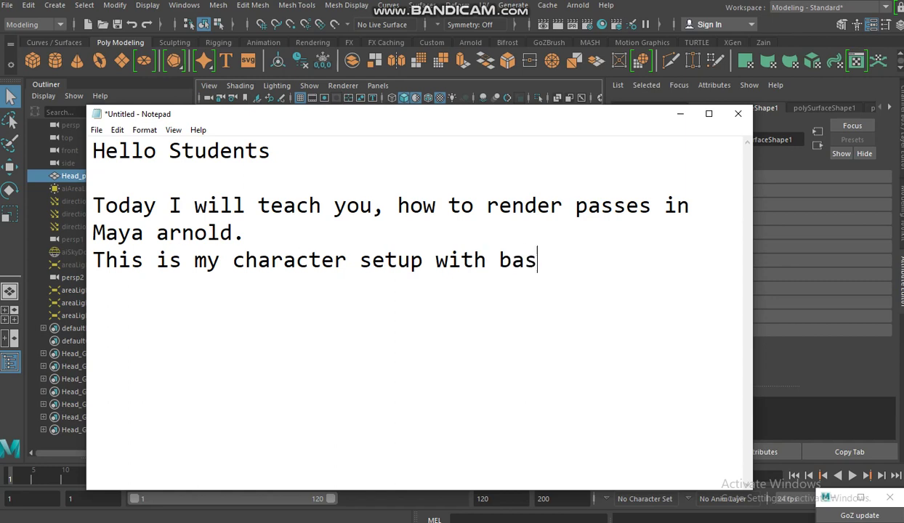
pyautogui.write('ic 3 po')
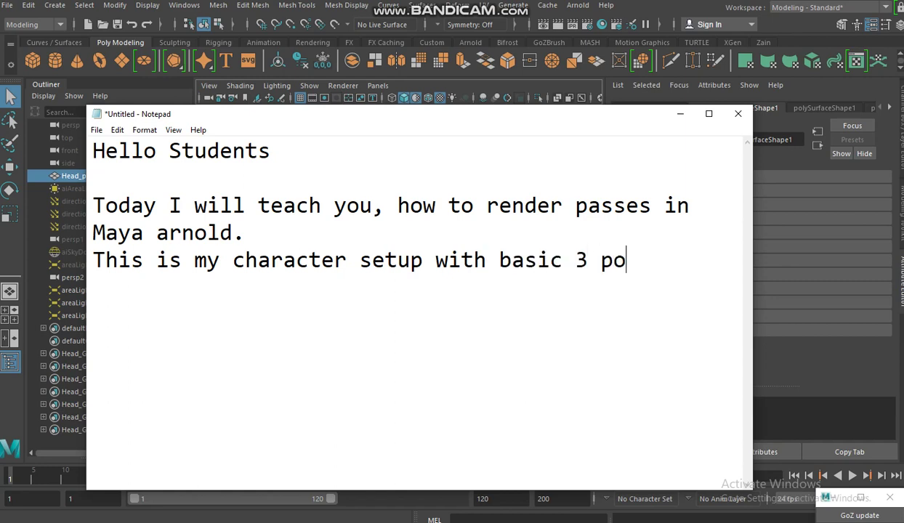
pyautogui.write('int lightin')
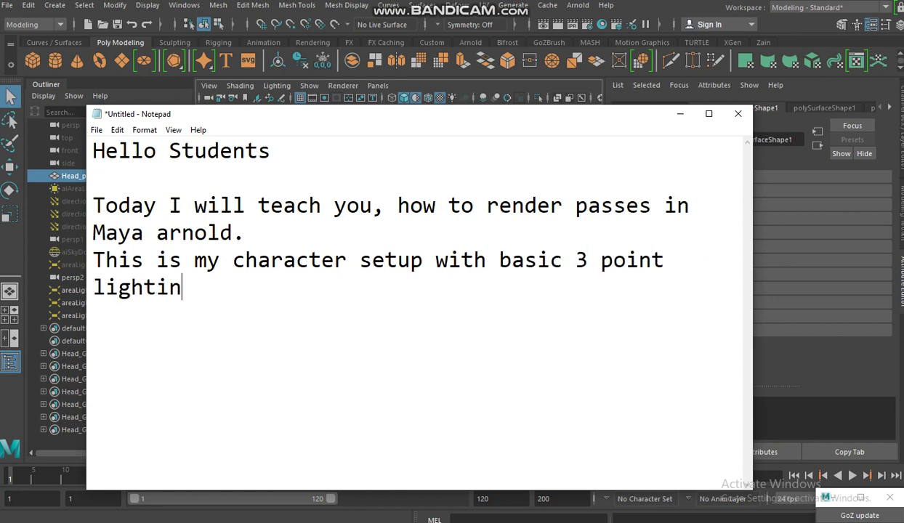
pyautogui.write('g setup.')
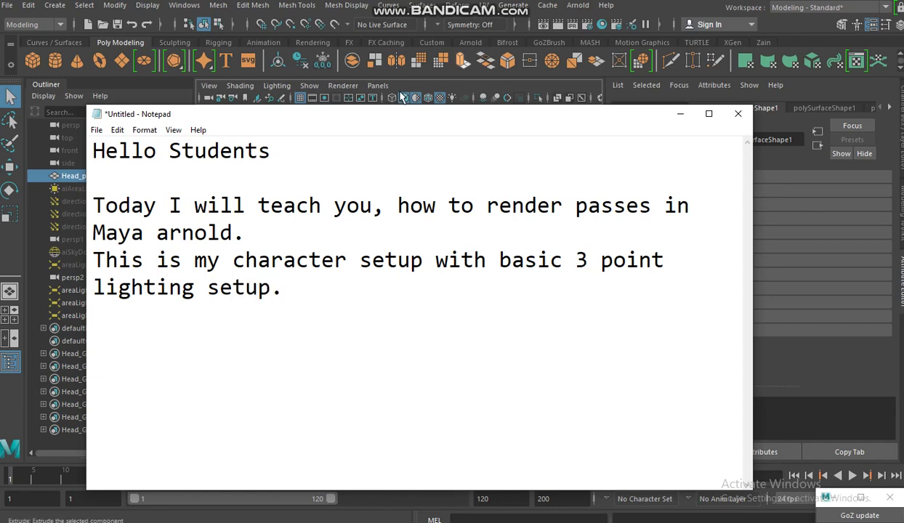
pyautogui.click(680, 114)
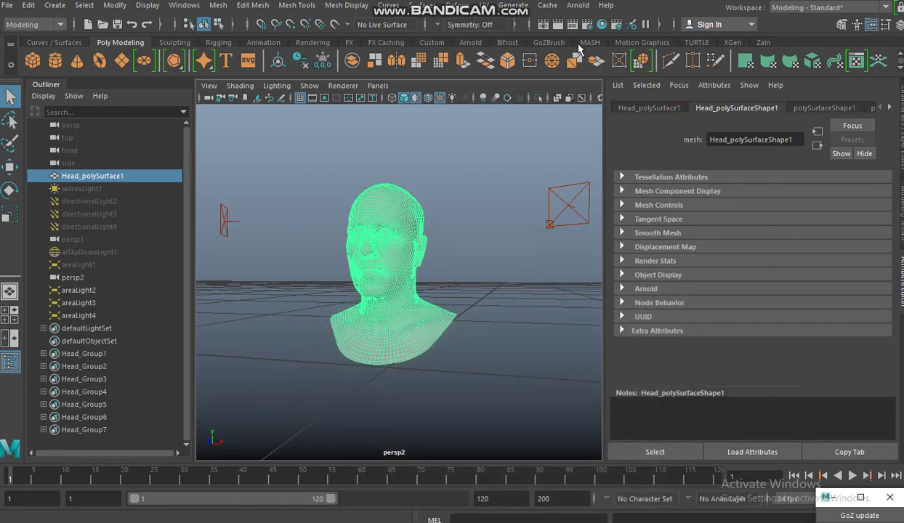
# Step: Open the Arnold RenderView of the lit head and note 'Ive already set up the camera'
pyautogui.click(578, 5)
pyautogui.click(590, 27)
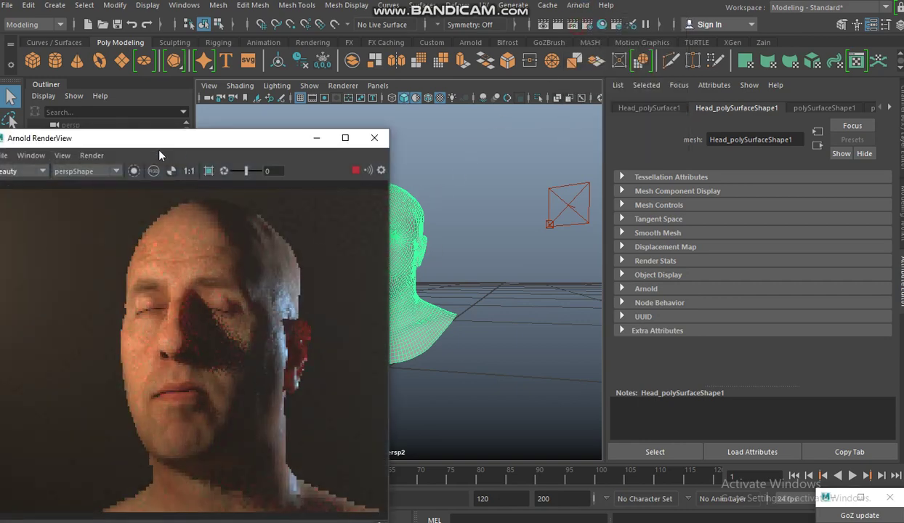
pyautogui.click(107, 172)
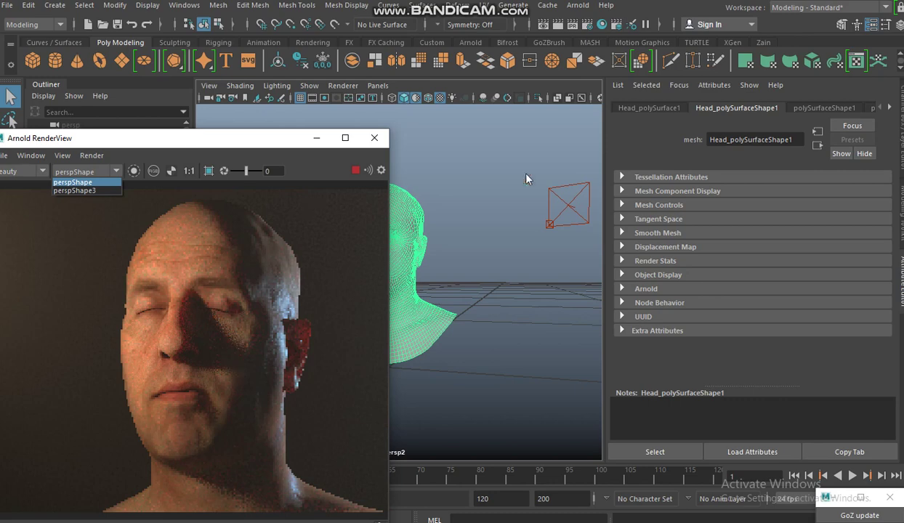
pyautogui.click(485, 198)
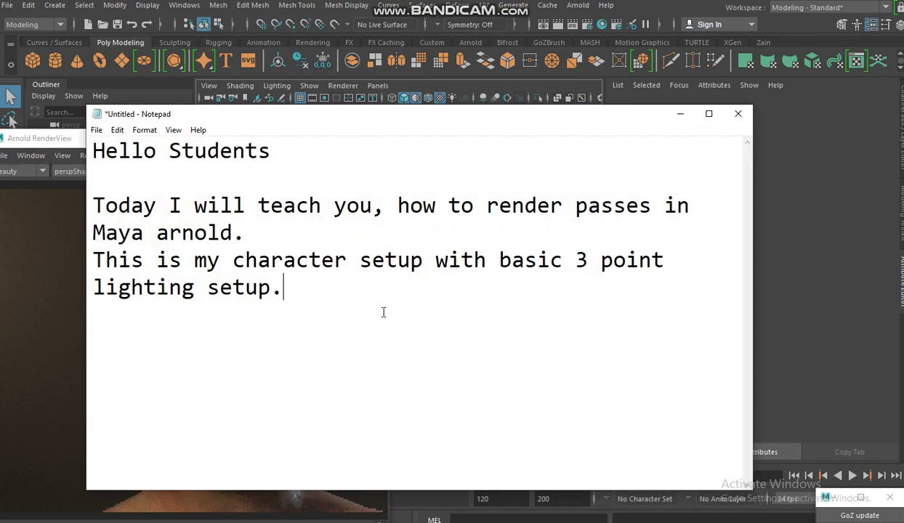
pyautogui.press('Return')
pyautogui.press('Return')
pyautogui.write('Ive alr')
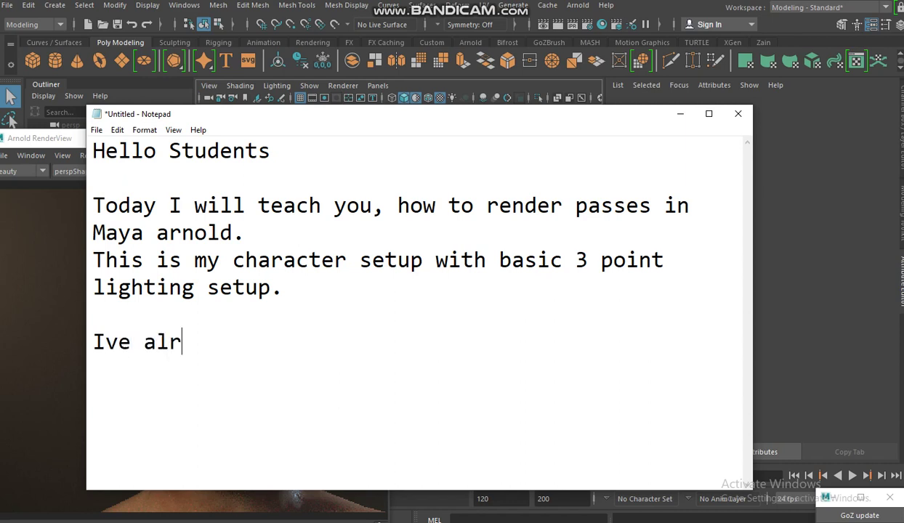
pyautogui.write('eady set u')
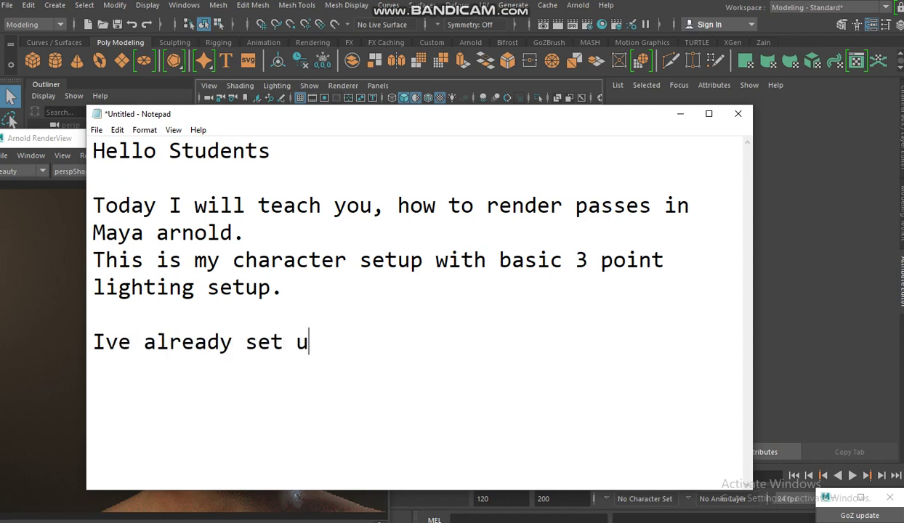
pyautogui.write('p the ')
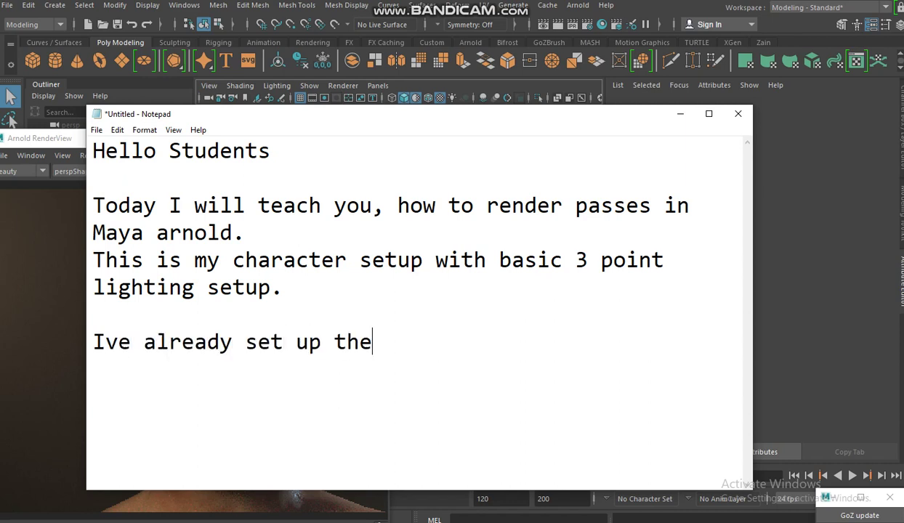
pyautogui.write('camer')
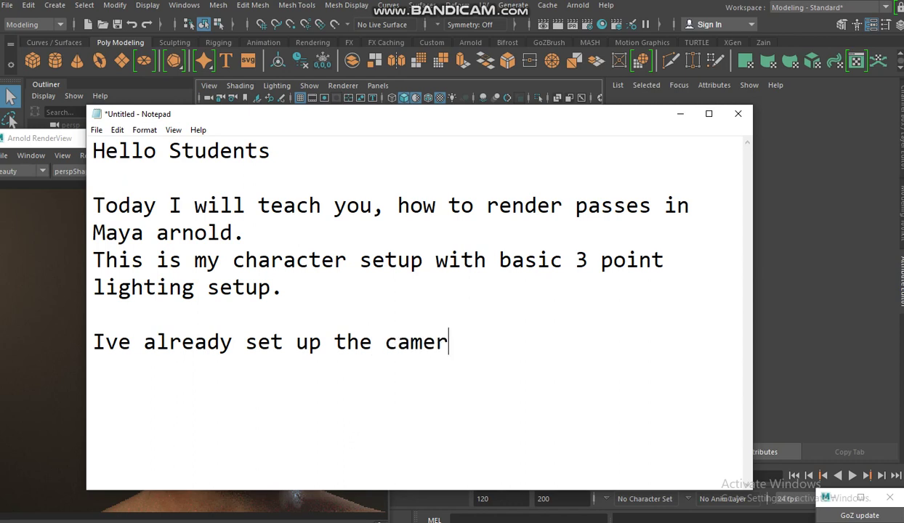
pyautogui.write('a')
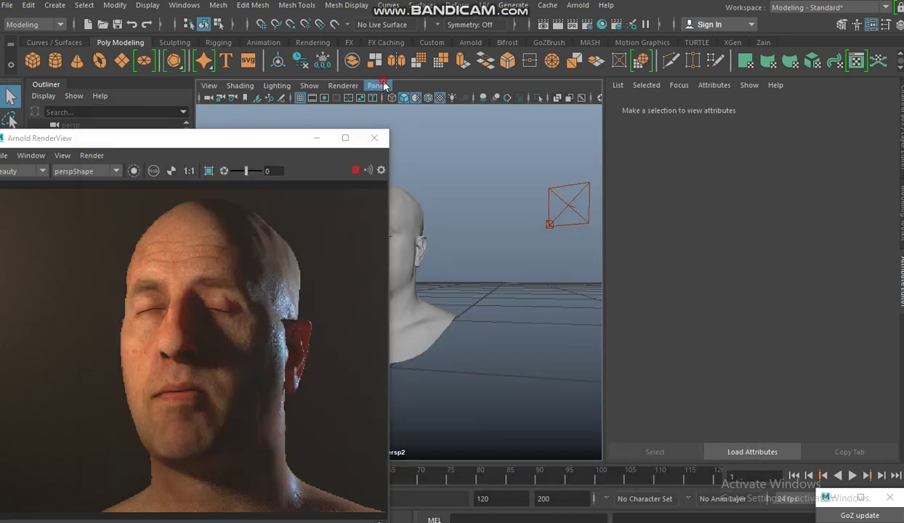
# Step: Look through persp2, then persp1, and finally the default persp camera in the viewport
pyautogui.click(378, 85)
pyautogui.click(521, 124)
pyautogui.click(378, 85)
pyautogui.click(522, 111)
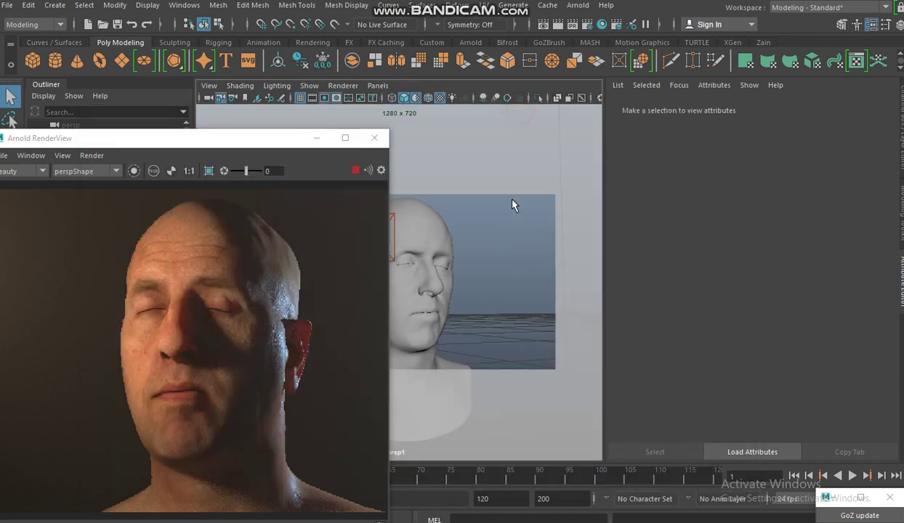
pyautogui.click(378, 85)
pyautogui.moveTo(398, 99)
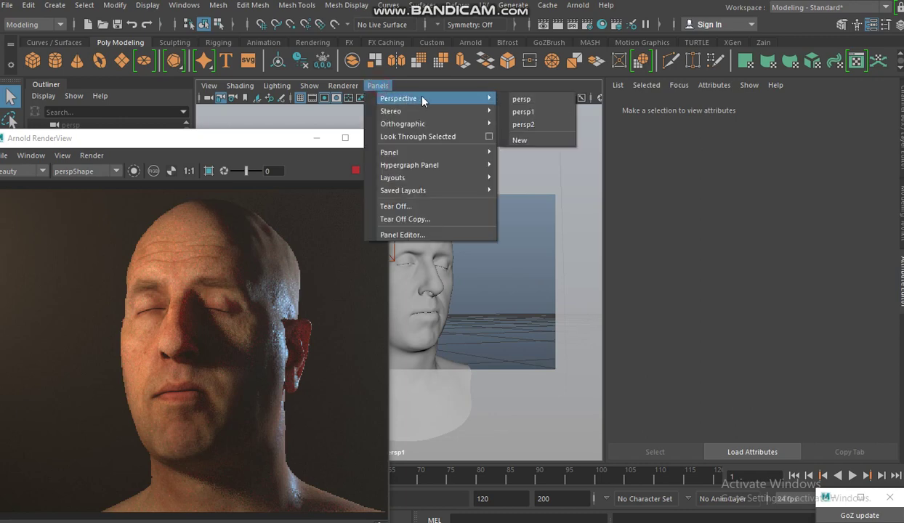
pyautogui.click(514, 96)
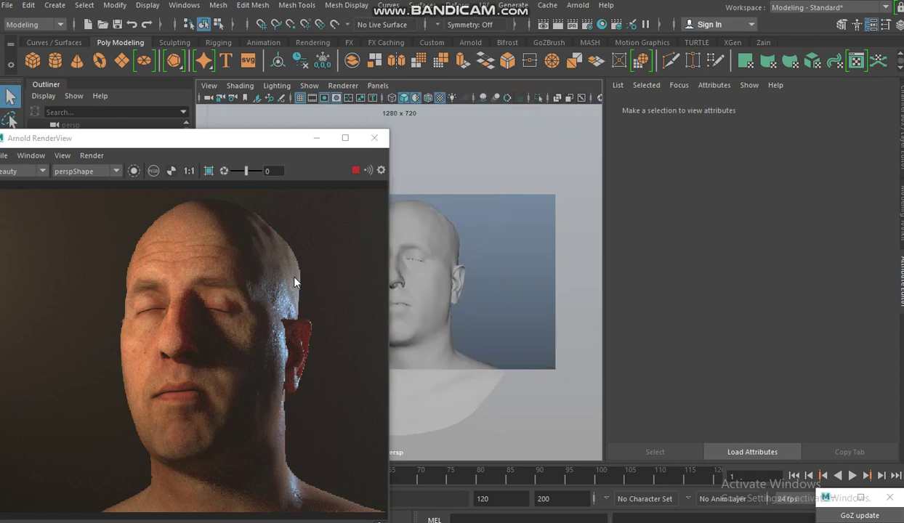
# Step: Move the Arnold RenderView to the right, then zoom and pan the rendered head
pyautogui.moveTo(257, 146); pyautogui.dragTo(706, 107)
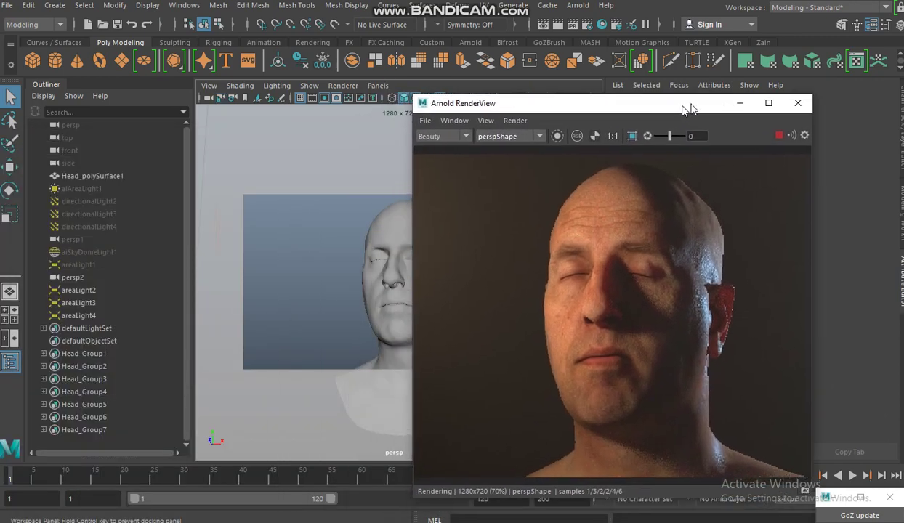
pyautogui.scroll(1, 722, 322)
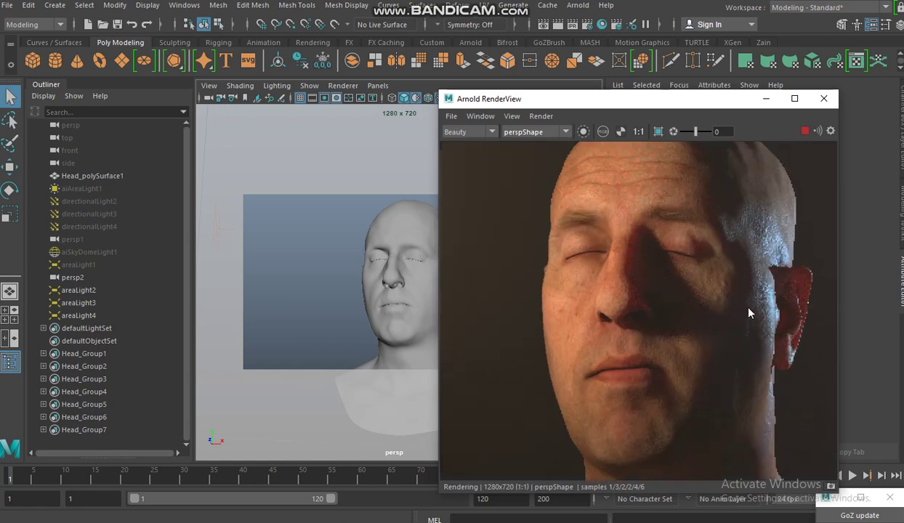
pyautogui.scroll(-1, 741, 317)
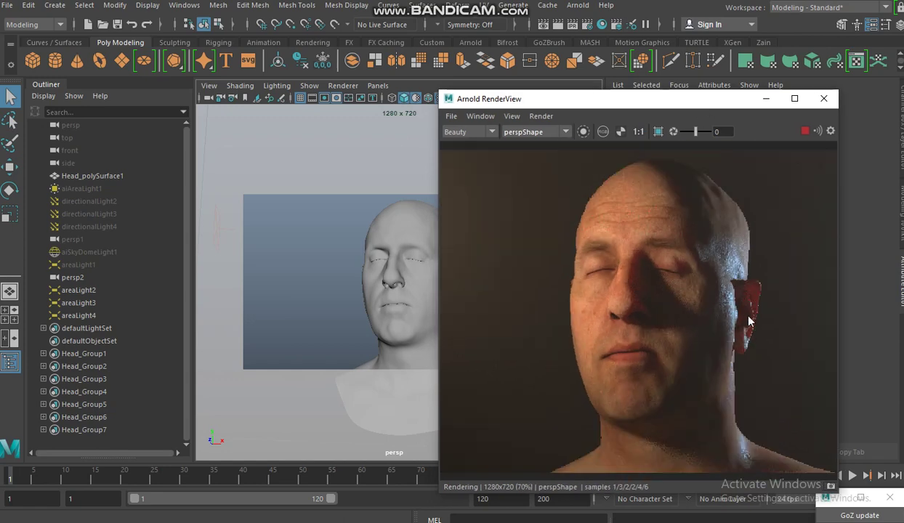
pyautogui.moveTo(775, 351); pyautogui.dragTo(732, 325, button='middle')
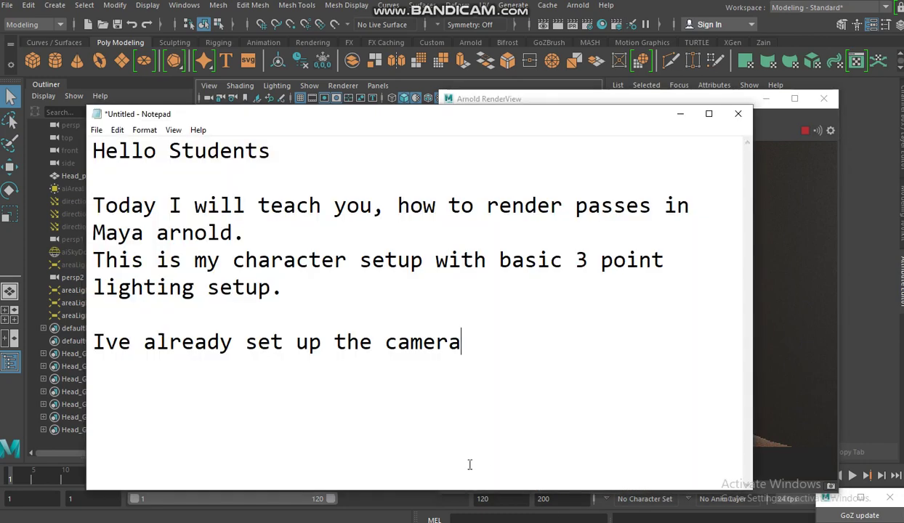
# Step: Note that this preview is progressive rendering, the real render comes from the render sequence tab, explained later
pyautogui.write('Ok')
pyautogui.write(', so this ')
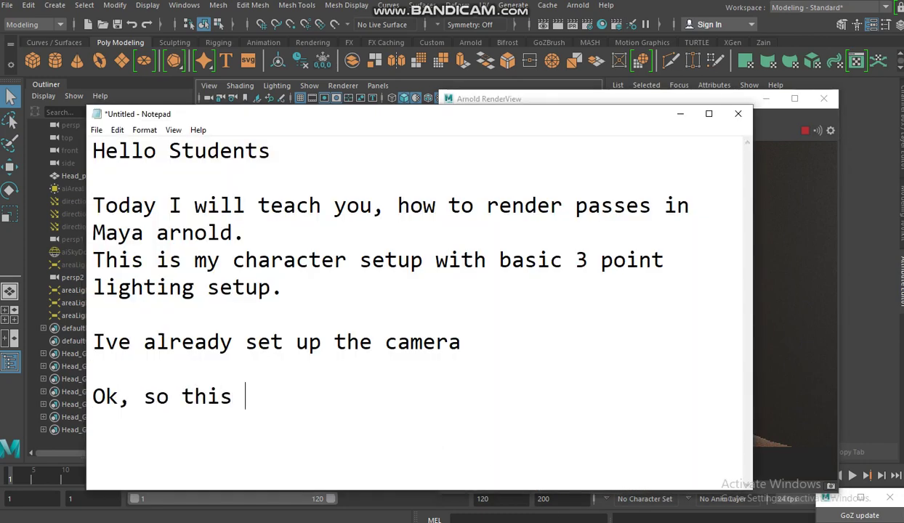
pyautogui.write('is')
pyautogui.write('n')
pyautogui.press('BackSpace')
pyautogui.press('BackSpace')
pyautogui.press('BackSpace')
pyautogui.press('BackSpace')
pyautogui.write('red')
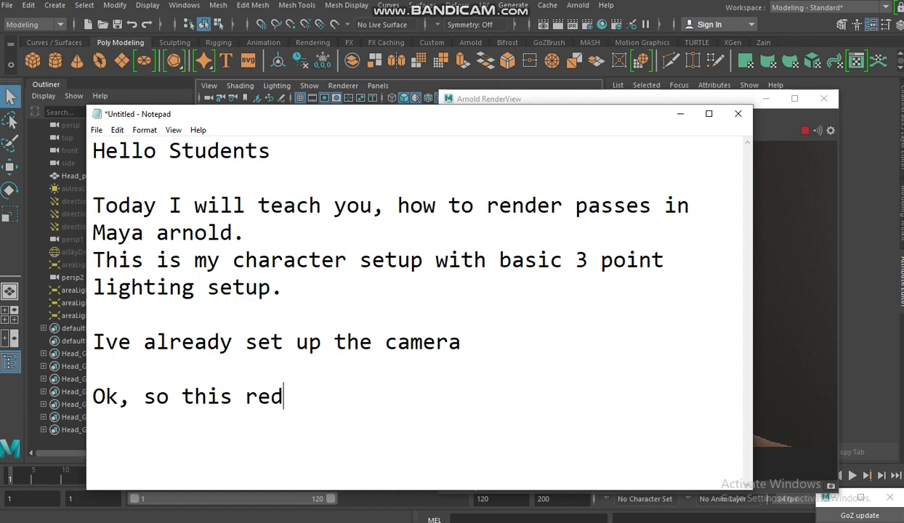
pyautogui.press('BackSpace')
pyautogui.write('nder ')
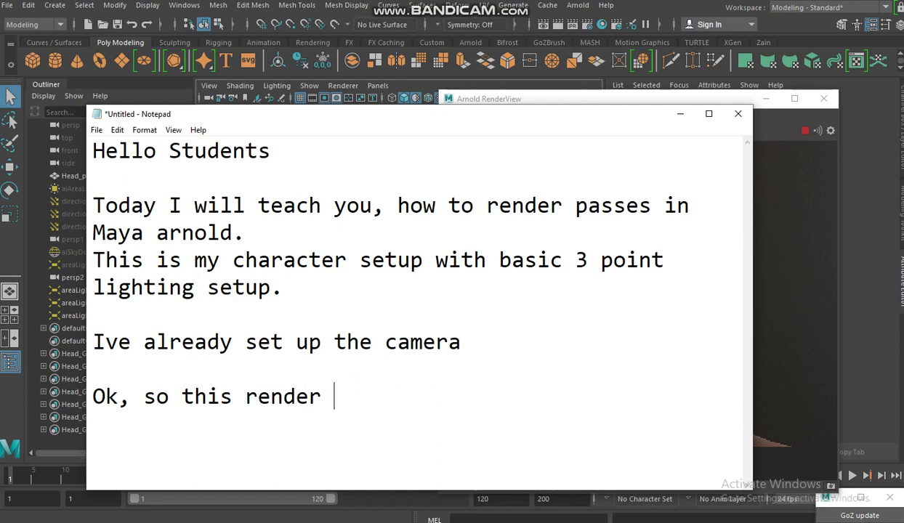
pyautogui.write('is not the ac')
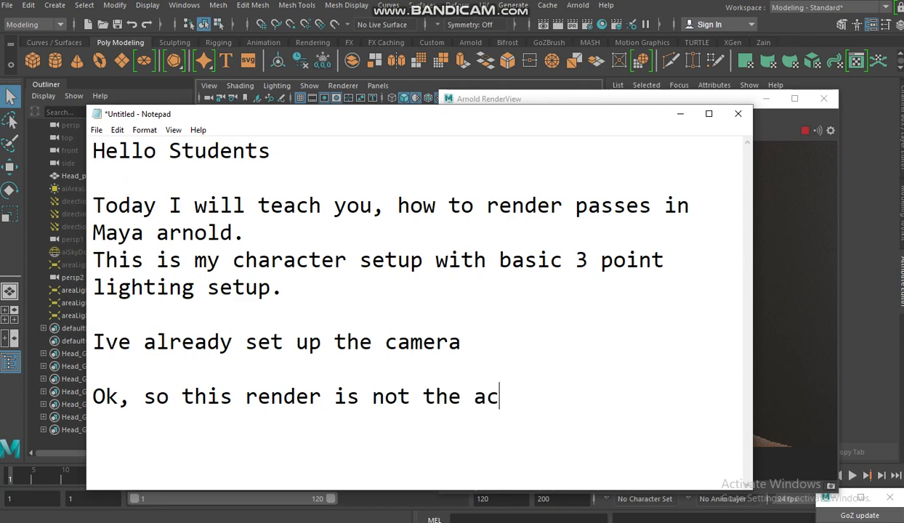
pyautogui.write('tiu')
pyautogui.press('BackSpace')
pyautogui.write('u')
pyautogui.write('al render. ')
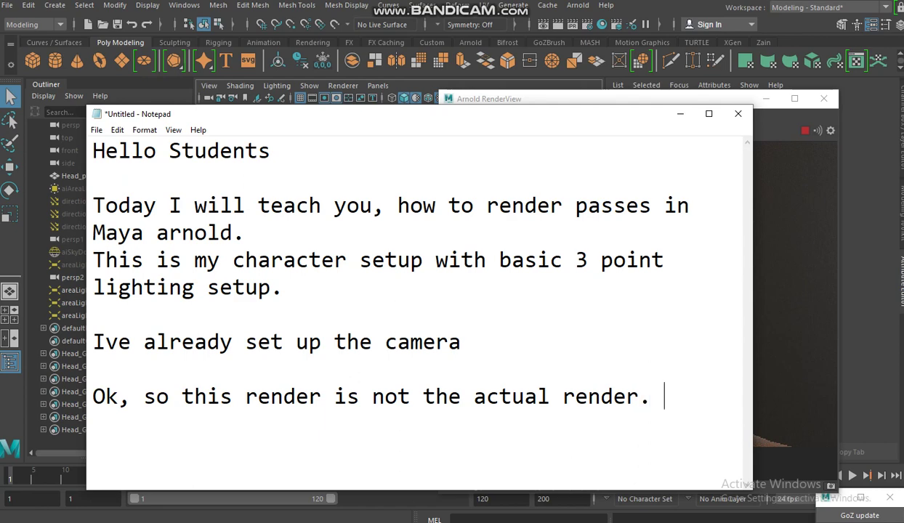
pyautogui.write('It is called,')
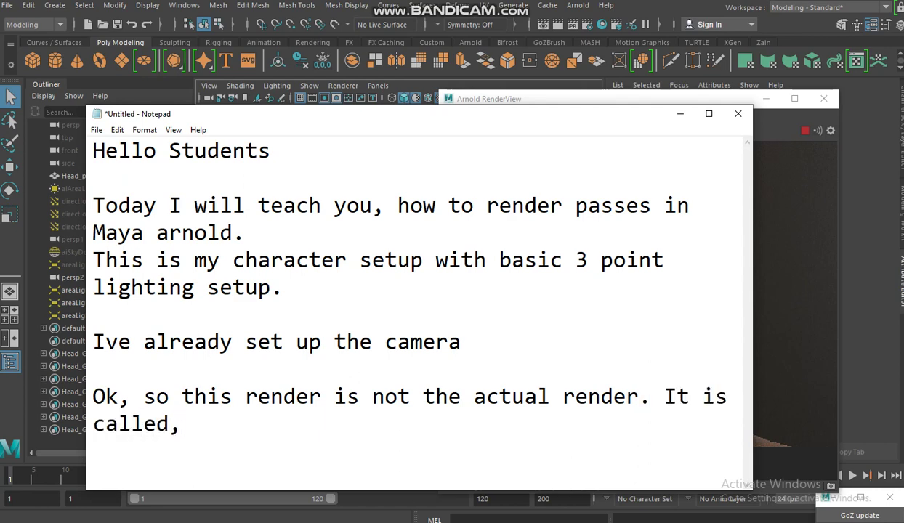
pyautogui.write(' progres')
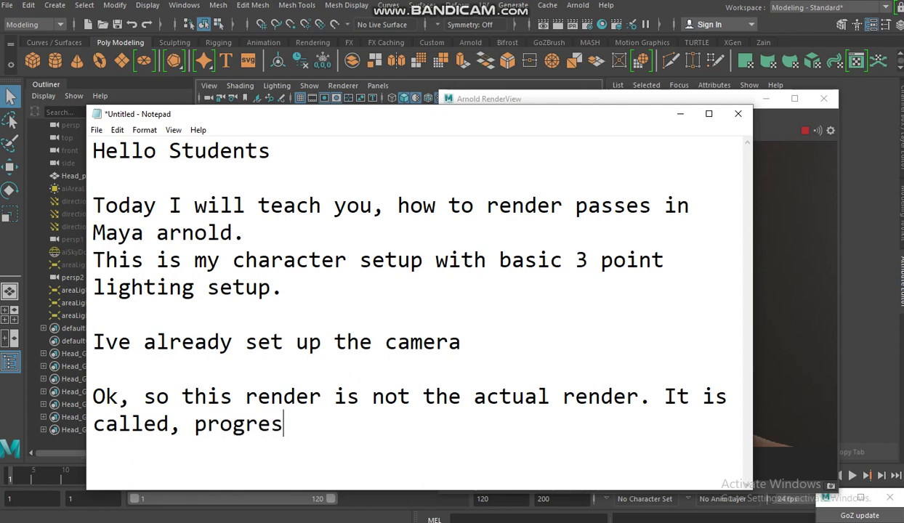
pyautogui.write('sive rende')
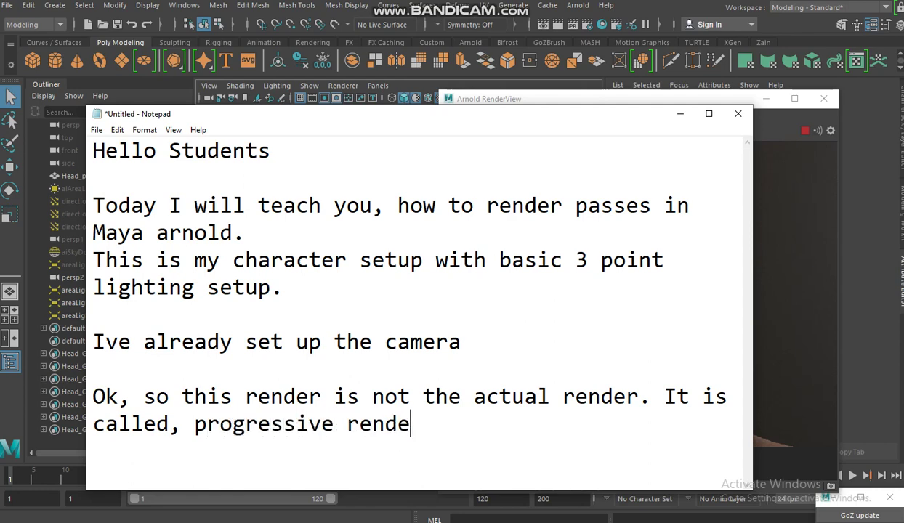
pyautogui.write('ring. ')
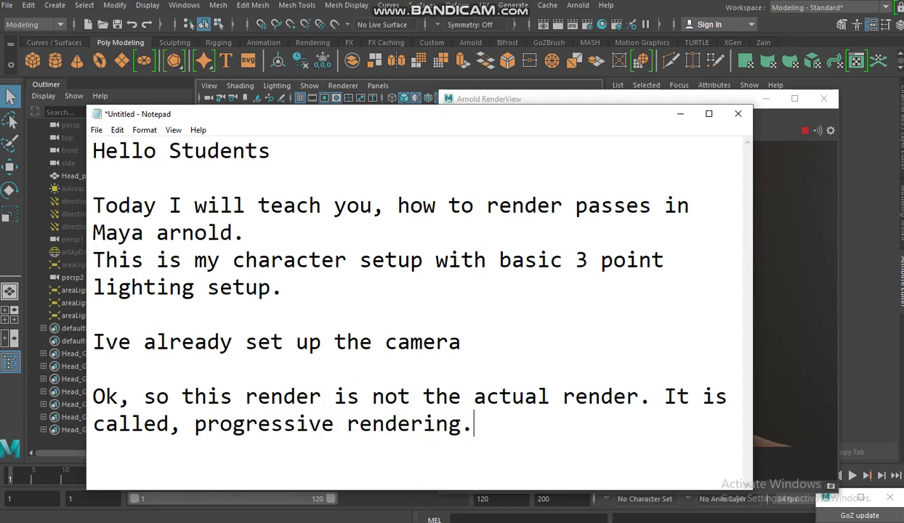
pyautogui.write('The act')
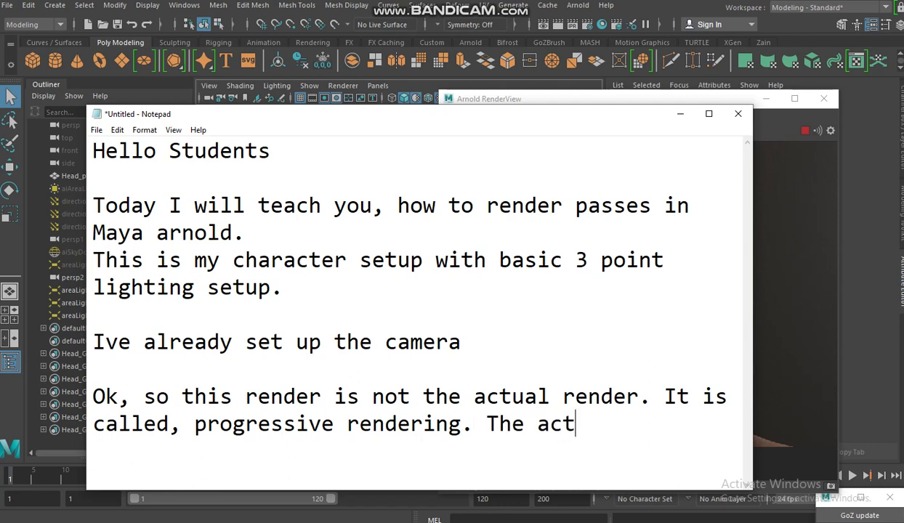
pyautogui.write('ual rende')
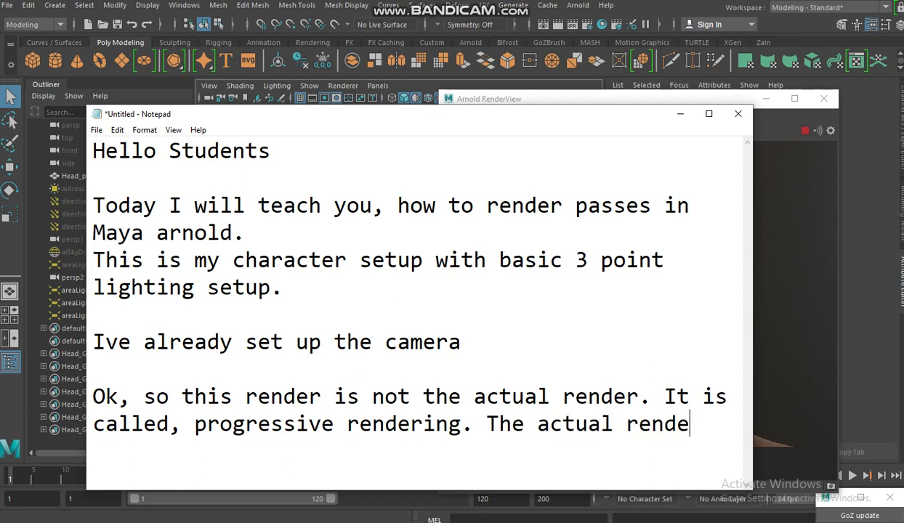
pyautogui.write('ring happen')
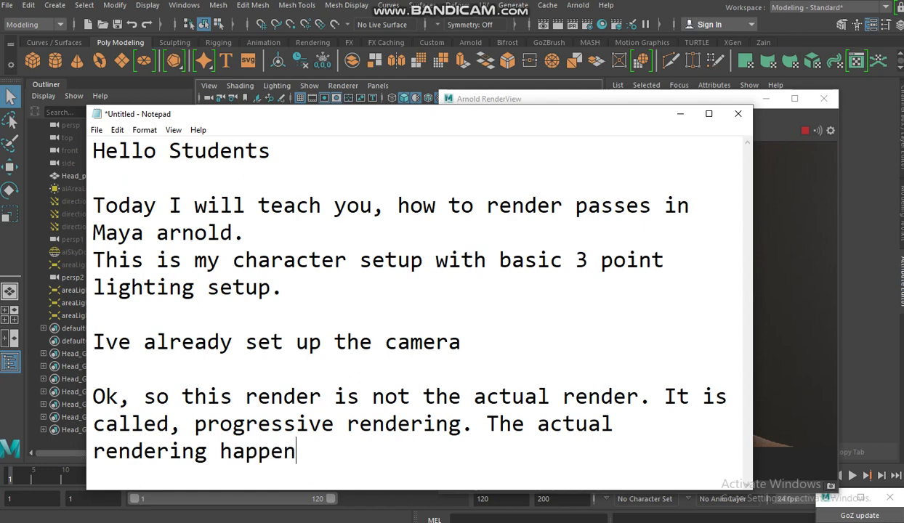
pyautogui.write('s from the re')
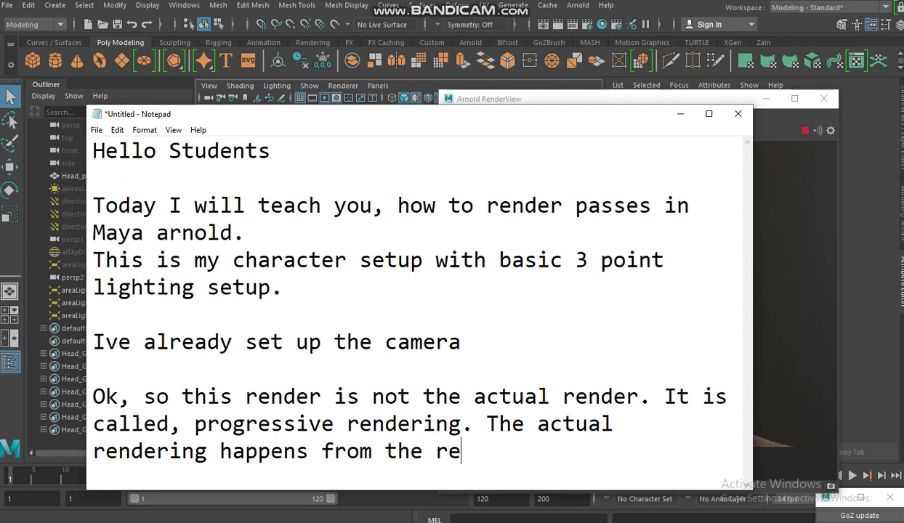
pyautogui.write('nder se')
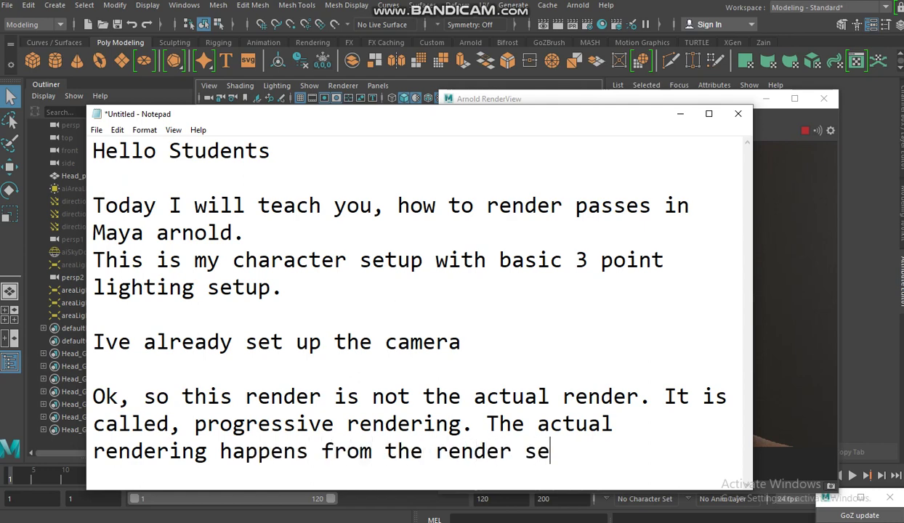
pyautogui.write('quence tab.')
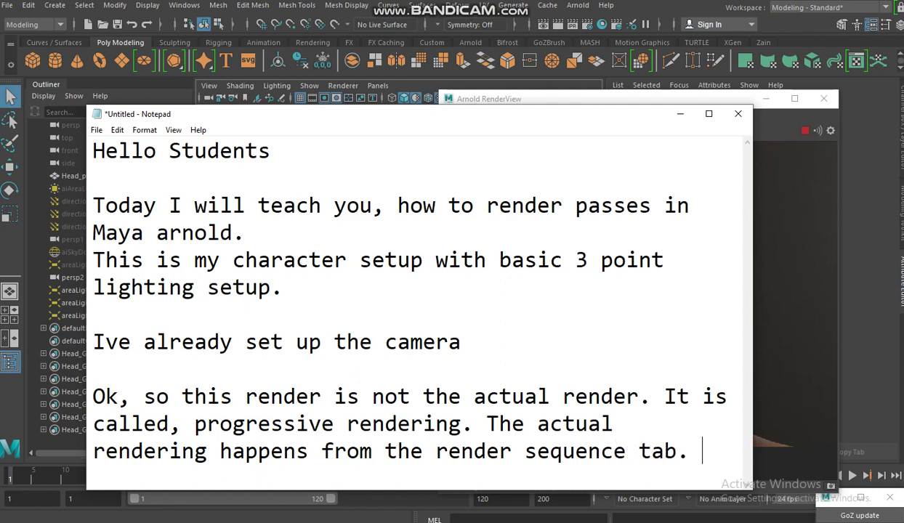
pyautogui.press('Return')
pyautogui.write('Ill e')
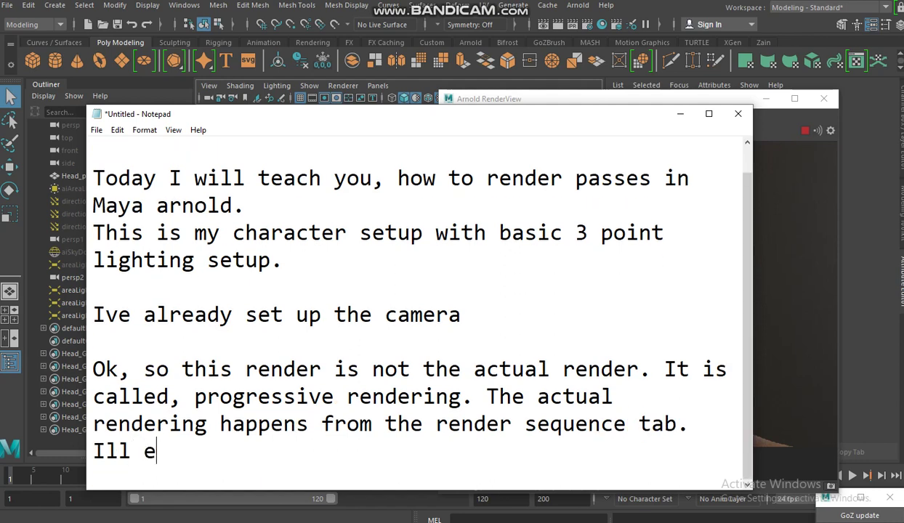
pyautogui.write('xplain that i')
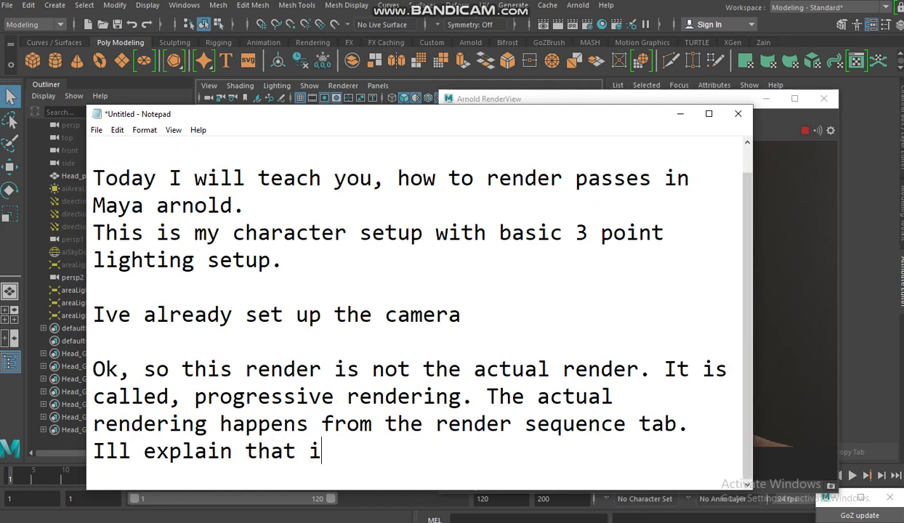
pyautogui.write('n a while')
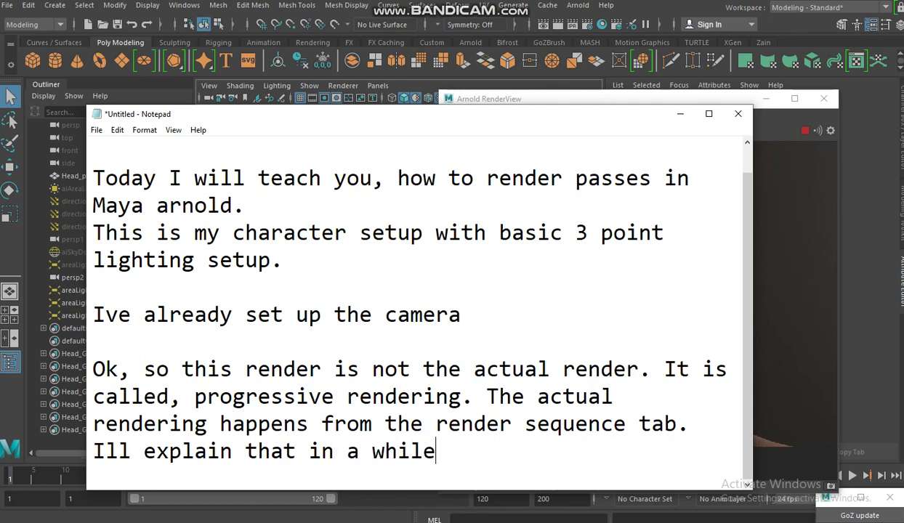
pyautogui.write('.')
pyautogui.press('Return')
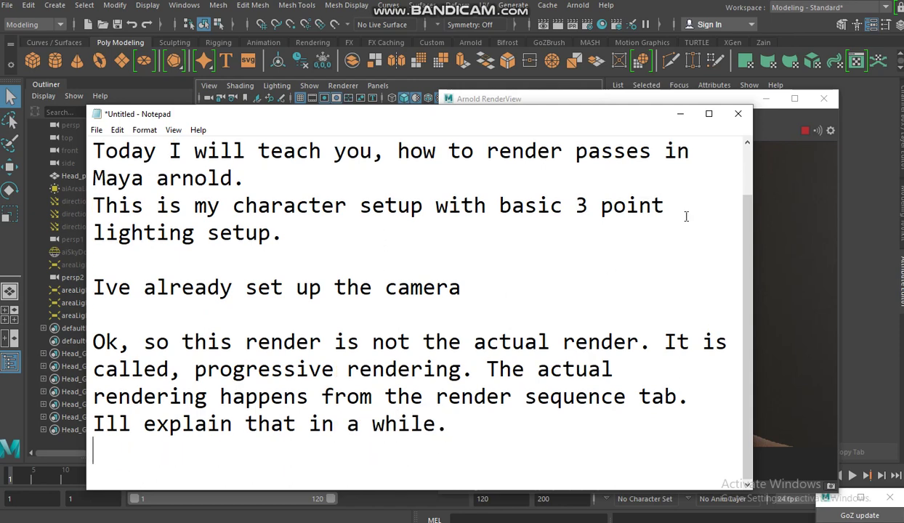
pyautogui.click(509, 101)
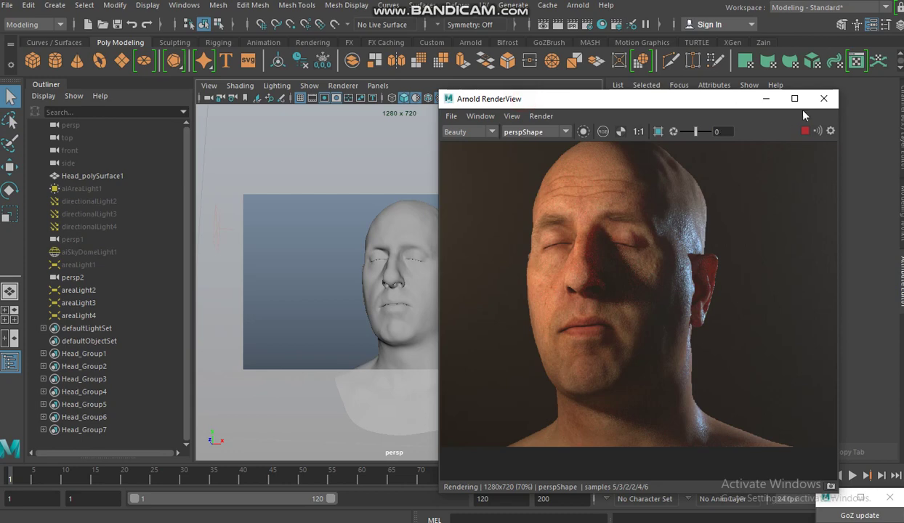
# Step: Close the Arnold RenderView and write 'Lets look at the passes first' on a new line
pyautogui.click(824, 108)
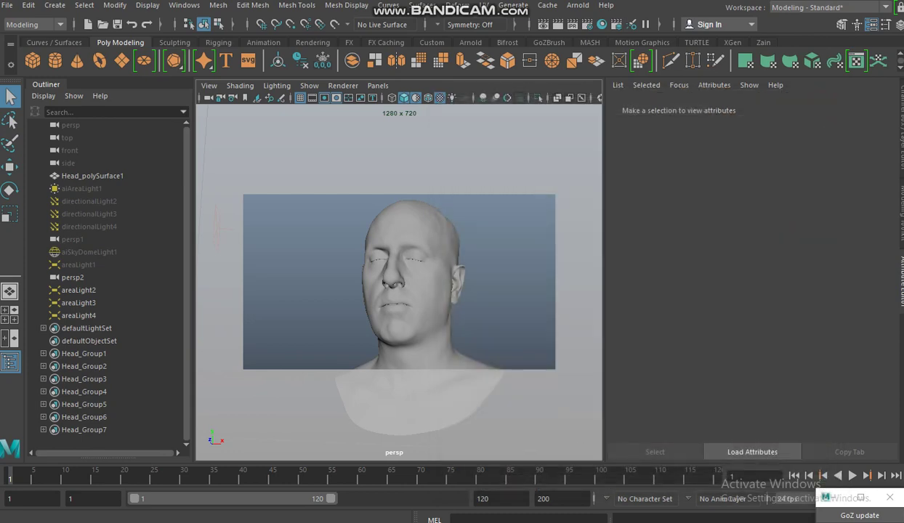
pyautogui.hotkey('alt', 'Tab')
pyautogui.press('Return')
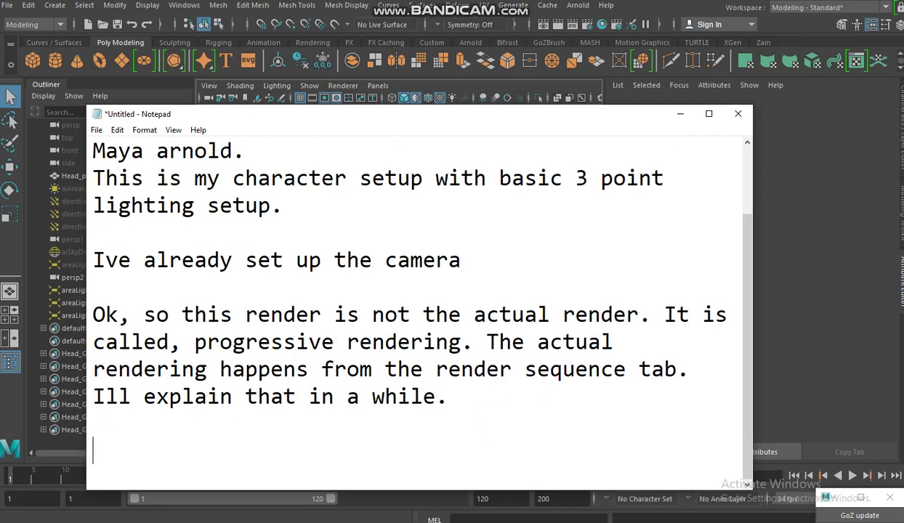
pyautogui.write('Lets ')
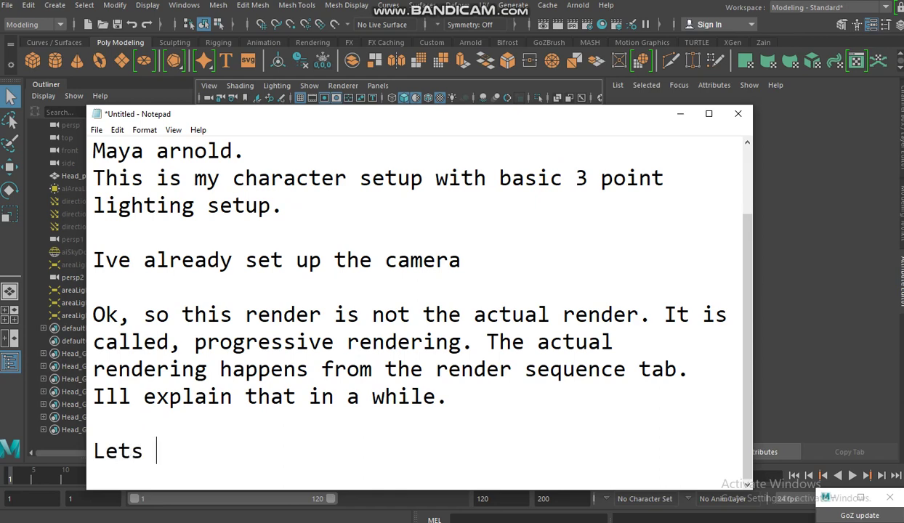
pyautogui.write('look at th')
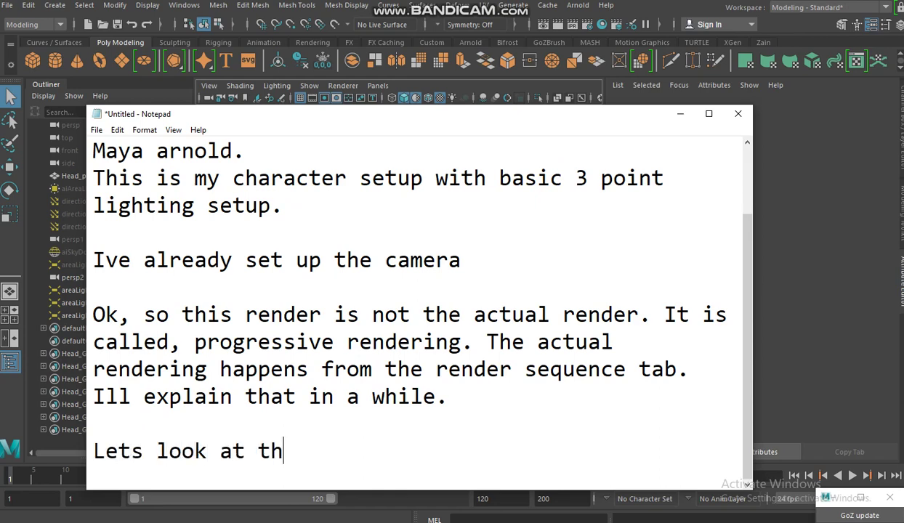
pyautogui.write('e passes ')
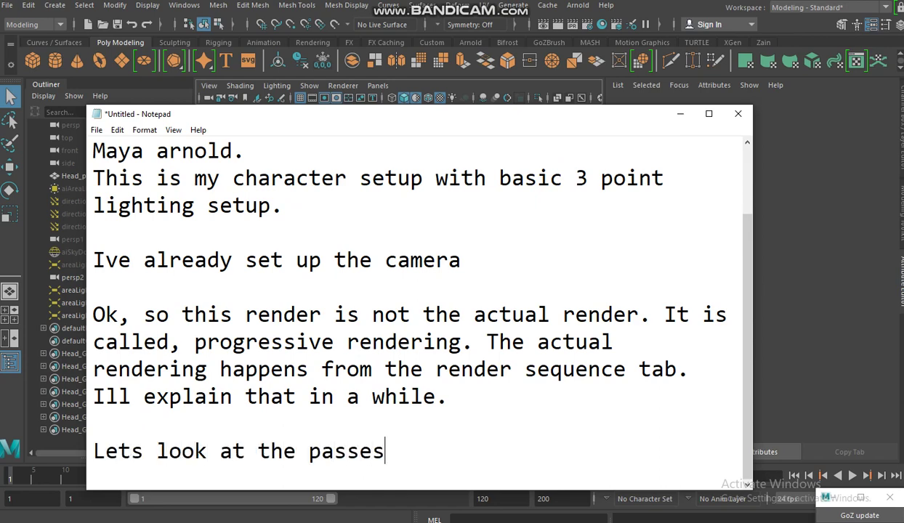
pyautogui.write('first.')
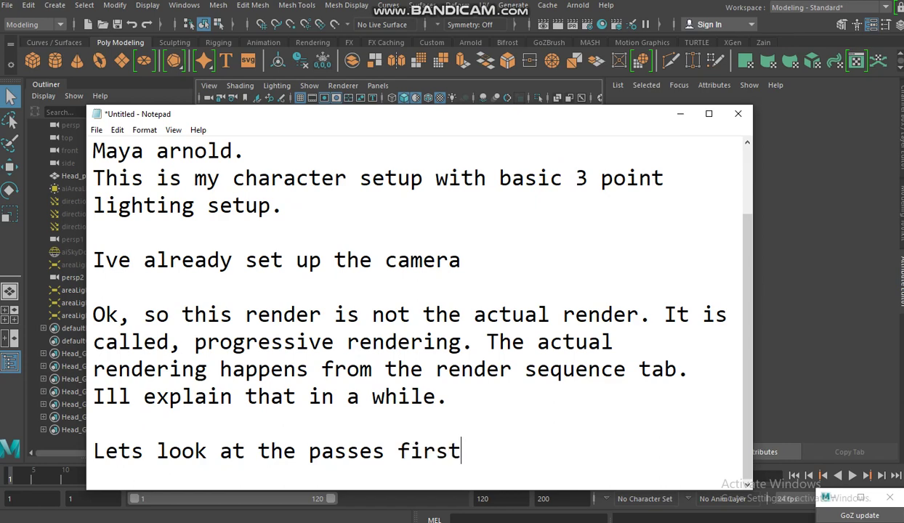
# Step: Open Maya's Render Settings, glance at the Common tab and Edit menu, and settle on AOVs
pyautogui.click(679, 113)
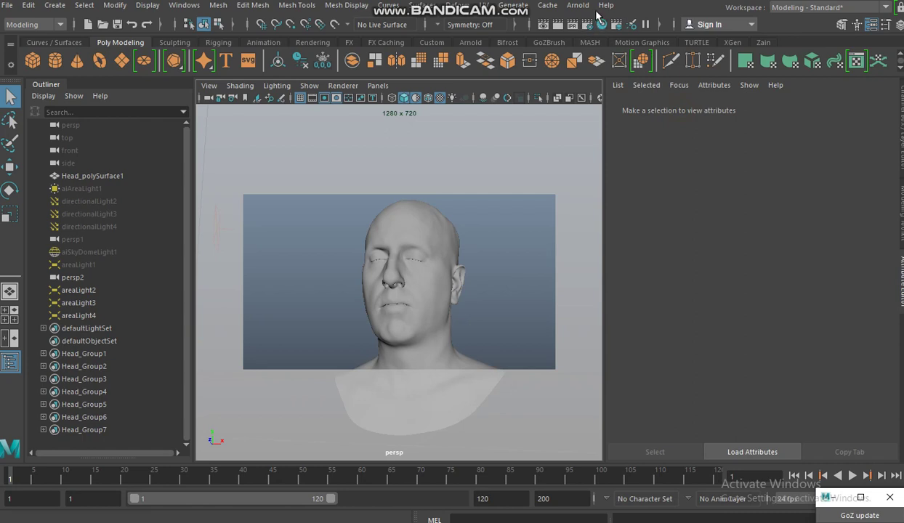
pyautogui.click(589, 24)
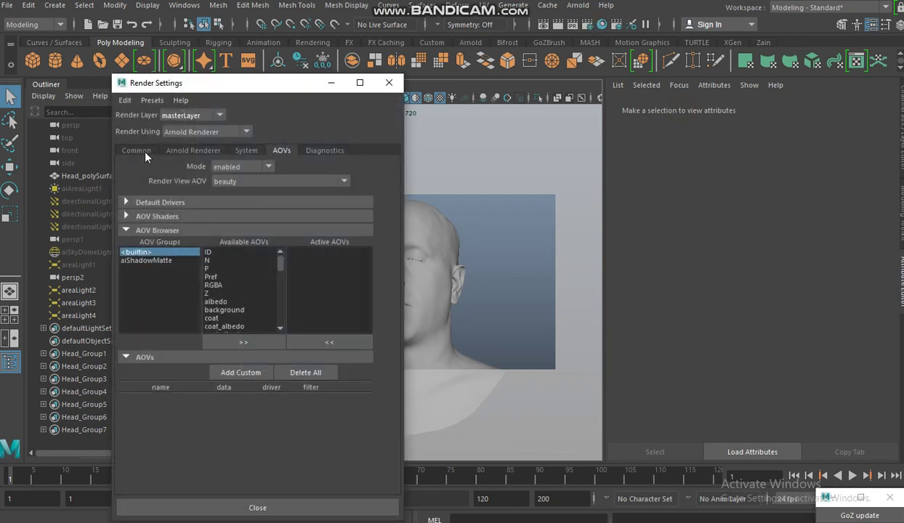
pyautogui.click(139, 152)
pyautogui.click(125, 101)
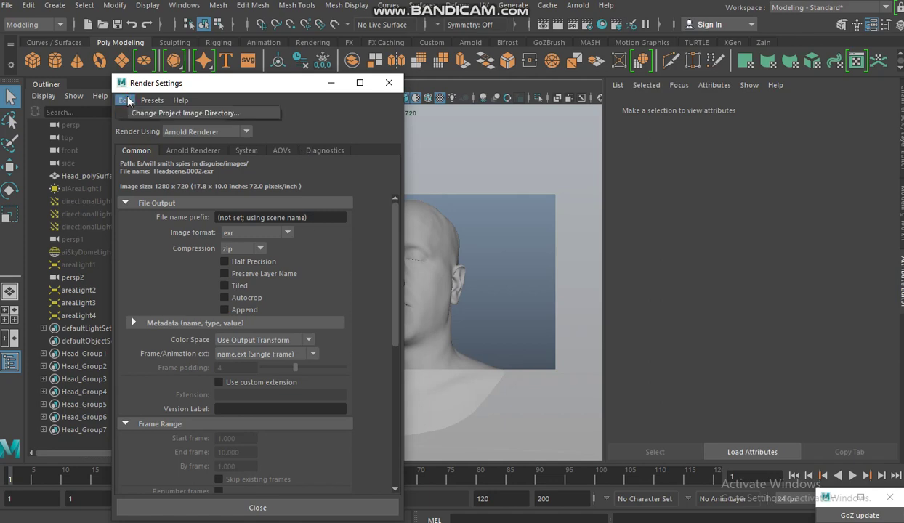
pyautogui.click(152, 100)
pyautogui.click(285, 150)
pyautogui.click(285, 151)
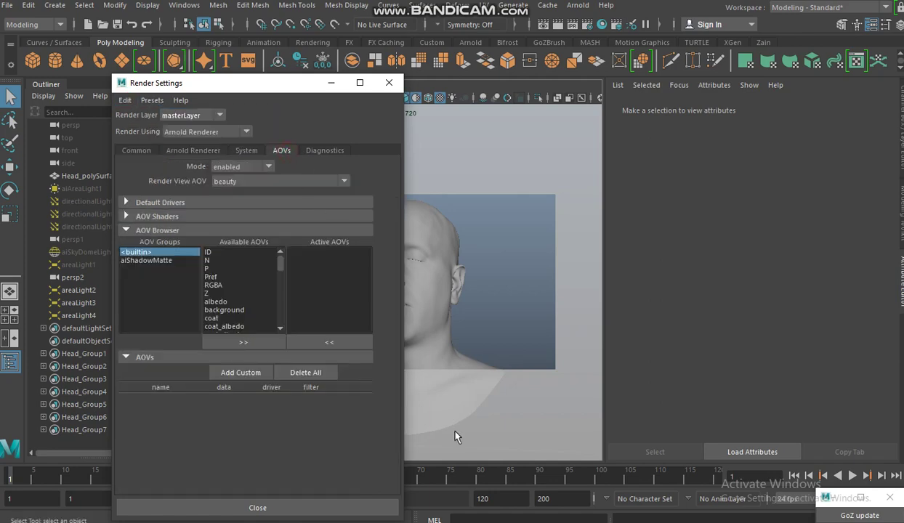
# Step: Type 'Aov tab is where all the passes are available for arnold' as a new paragraph, fixing typos
pyautogui.press('Return')
pyautogui.press('Return')
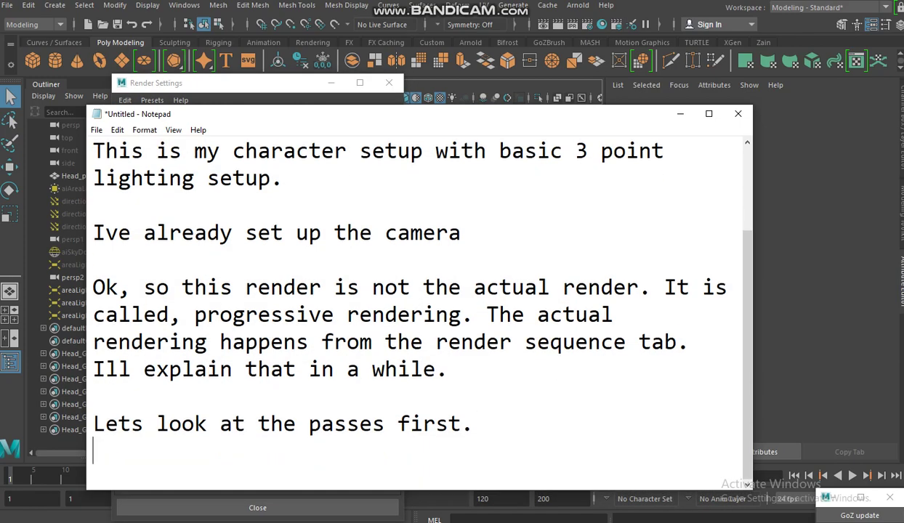
pyautogui.write('A')
pyautogui.write('ov')
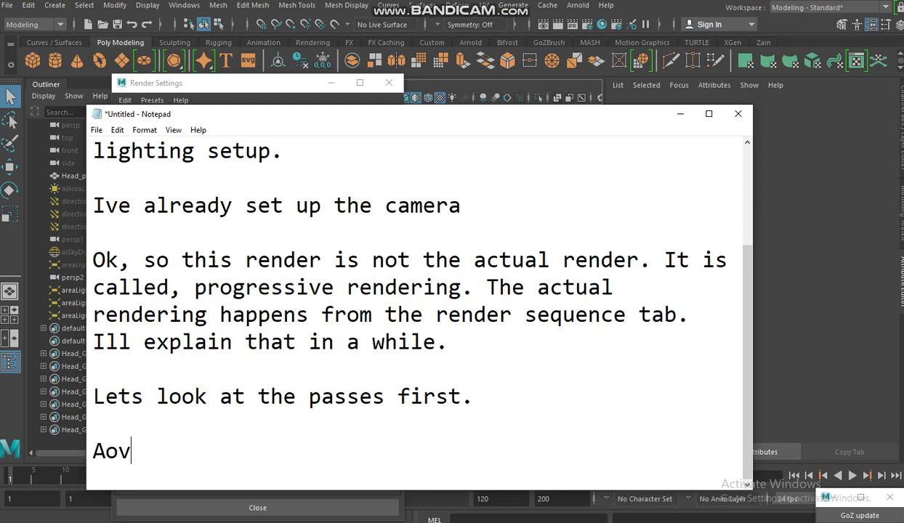
pyautogui.write(' tabes')
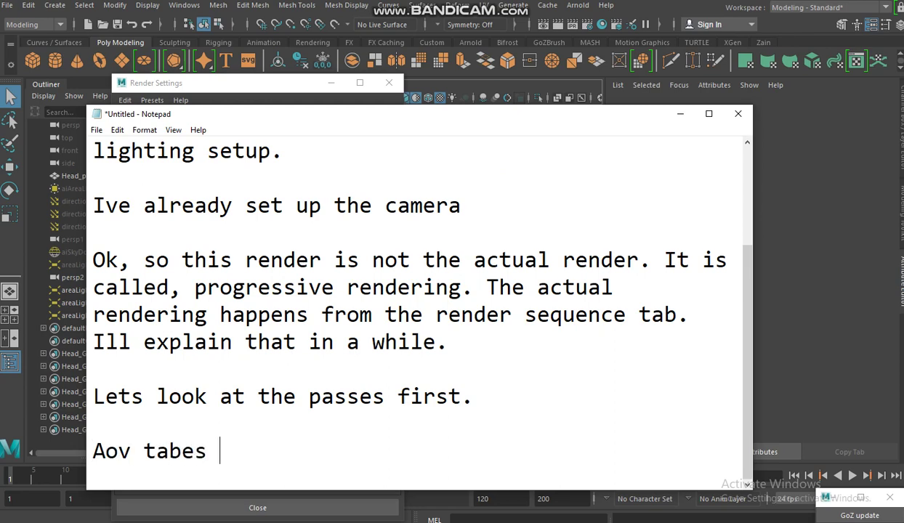
pyautogui.press('BackSpace')
pyautogui.press('BackSpace')
pyautogui.press('BackSpace')
pyautogui.write('is ')
pyautogui.write('where all the ')
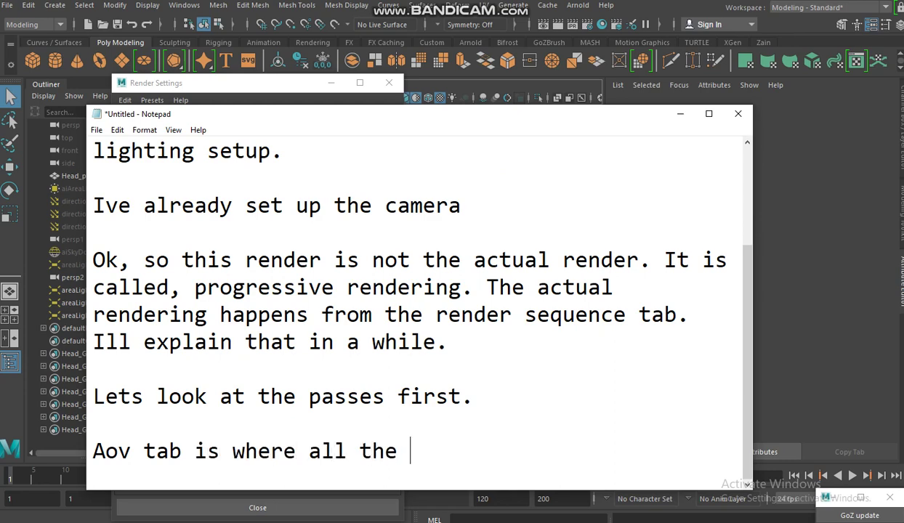
pyautogui.write('passes ar')
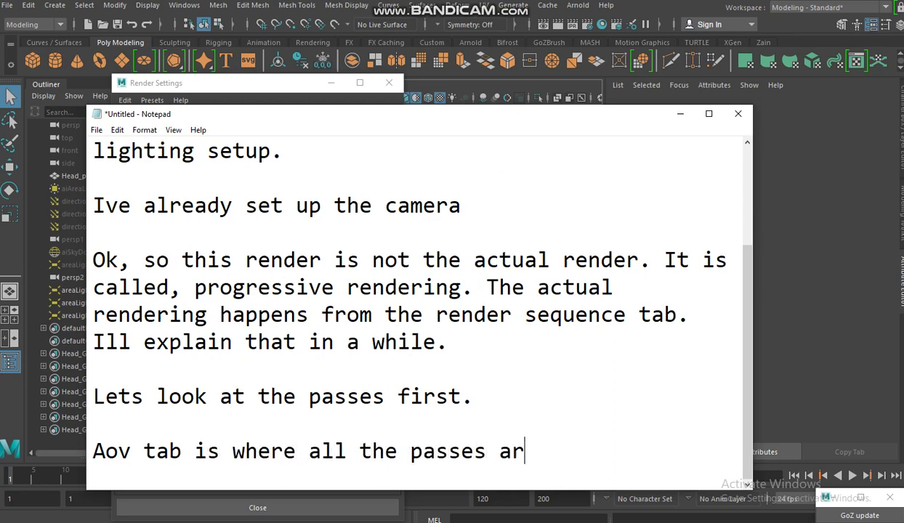
pyautogui.write('e avaia')
pyautogui.press('BackSpace')
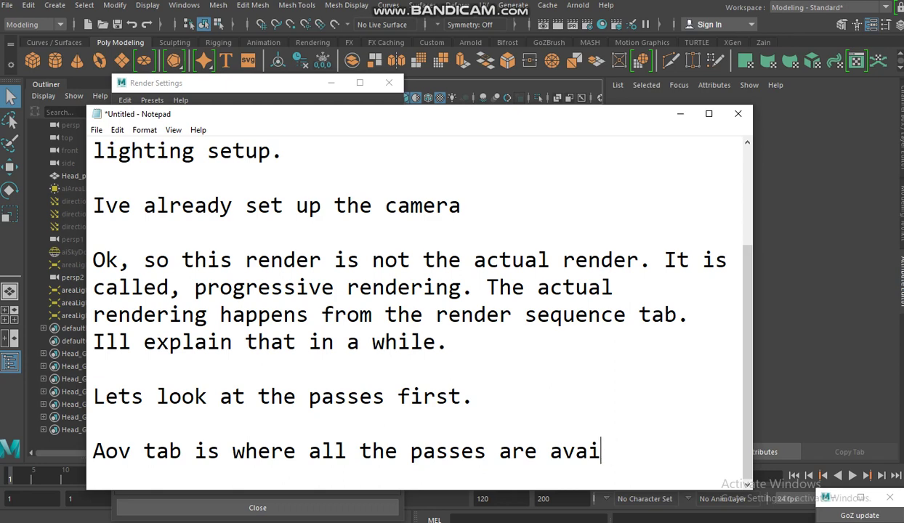
pyautogui.write('labe')
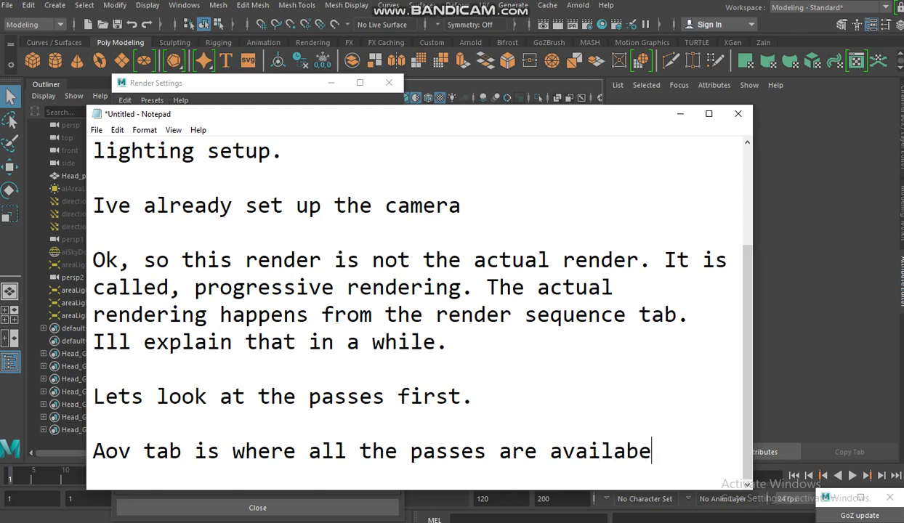
pyautogui.press('BackSpace')
pyautogui.press('BackSpace')
pyautogui.write('ble fo')
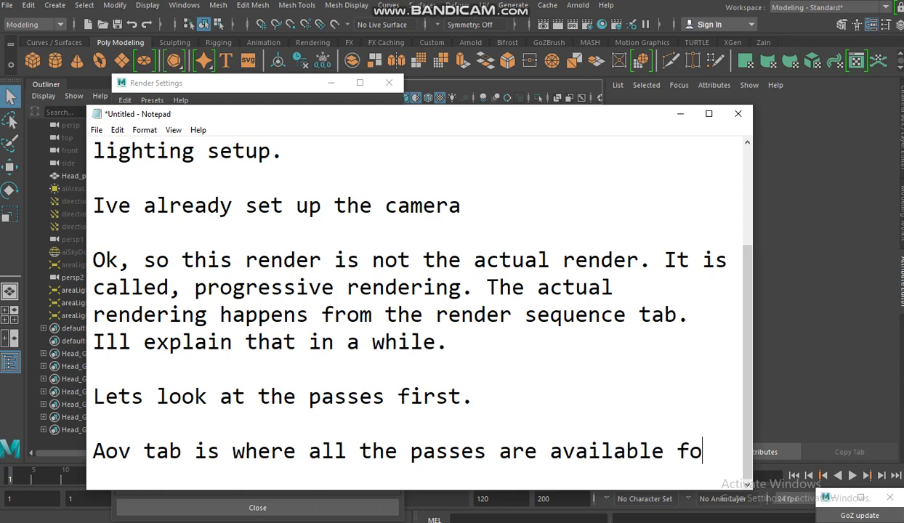
pyautogui.write('r arnol')
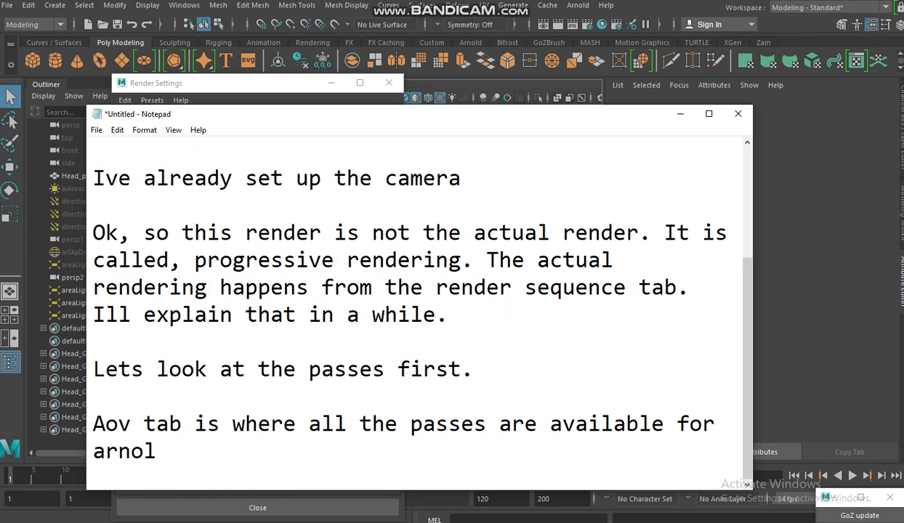
pyautogui.write('d.')
# Step: Add the ID, RGBA, Z, diffuse_direct and diffuse_indirect passes to Active AOVs
pyautogui.click(302, 100)
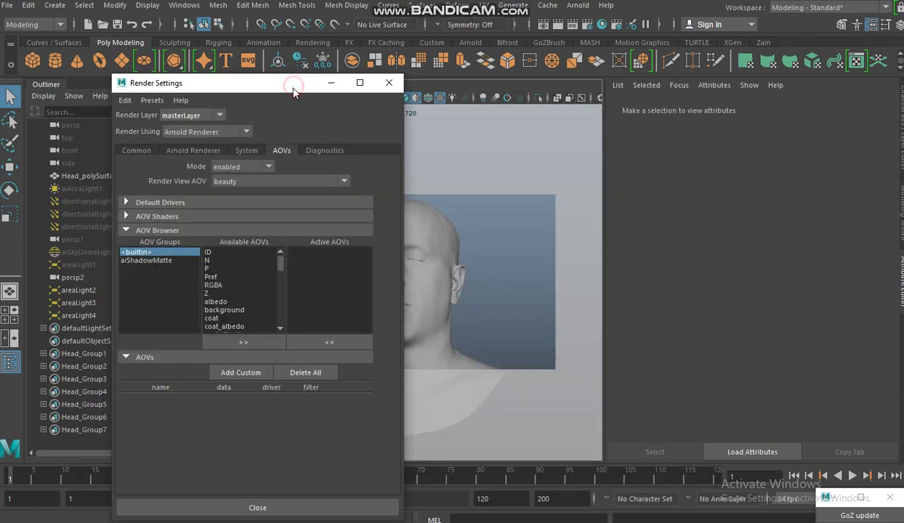
pyautogui.click(209, 253)
pyautogui.click(243, 341)
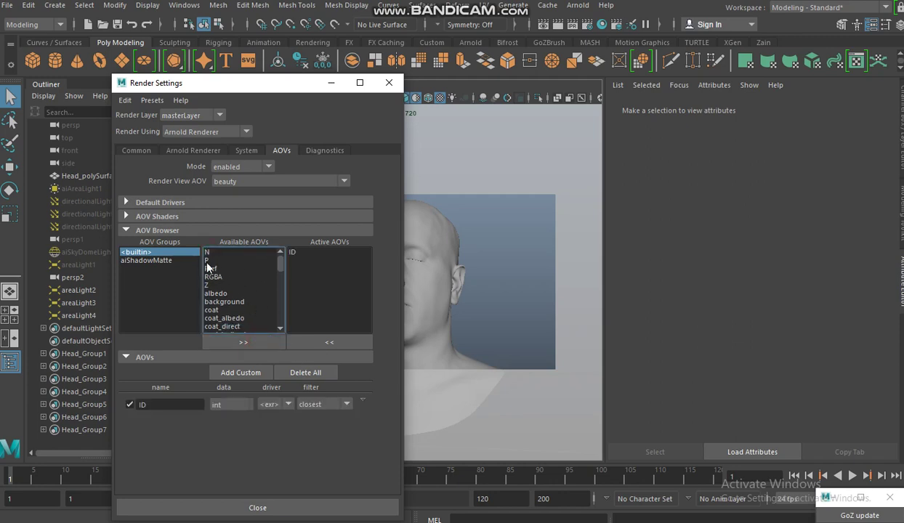
pyautogui.click(228, 276)
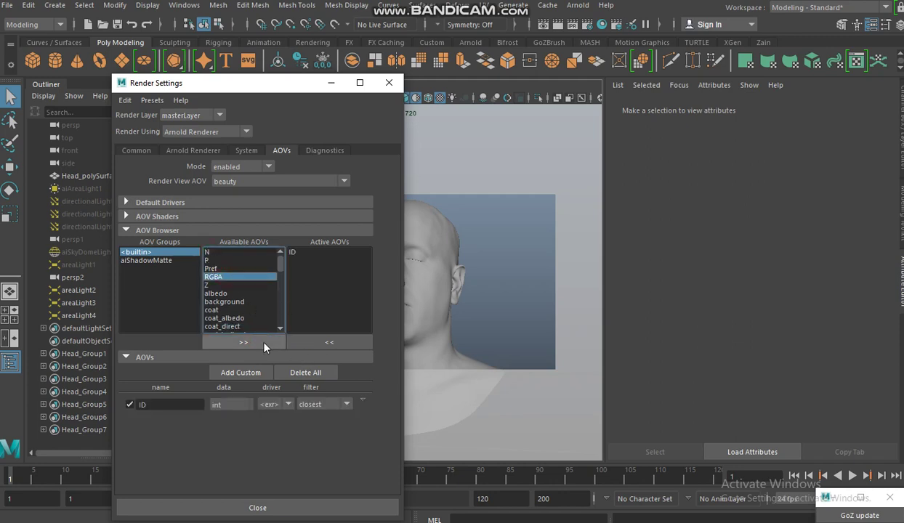
pyautogui.click(243, 341)
pyautogui.click(212, 278)
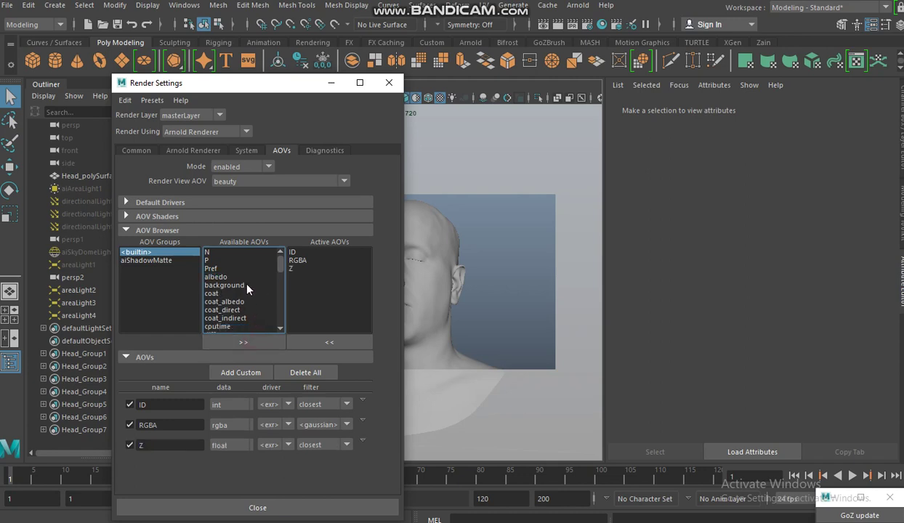
pyautogui.scroll(-2, 244, 287)
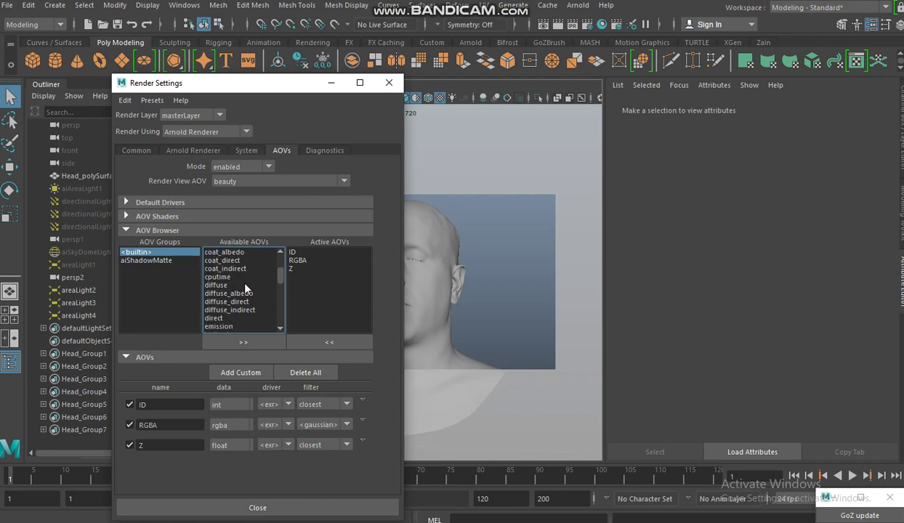
pyautogui.click(231, 285)
pyautogui.click(230, 294)
pyautogui.click(240, 302)
pyautogui.click(244, 343)
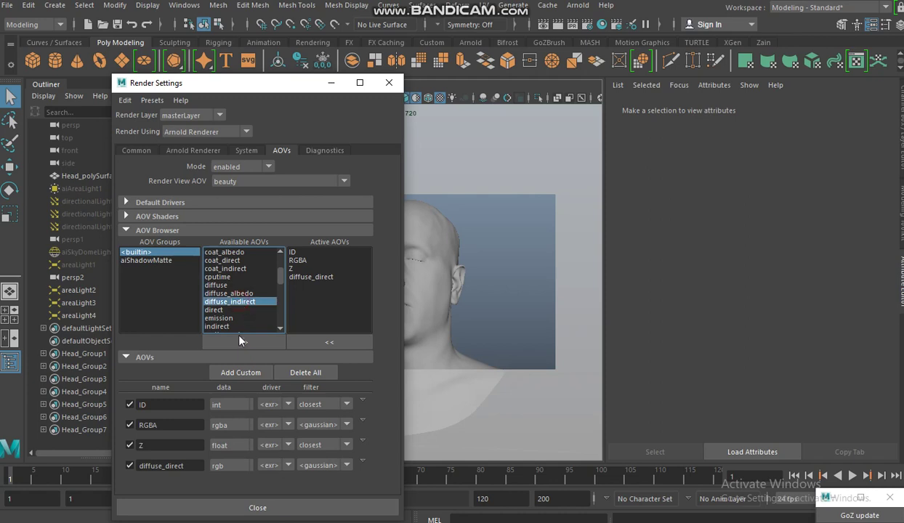
pyautogui.click(242, 341)
# Step: Add the specular, specular_direct, specular_indirect and sss passes to Active AOVs
pyautogui.scroll(-3, 234, 287)
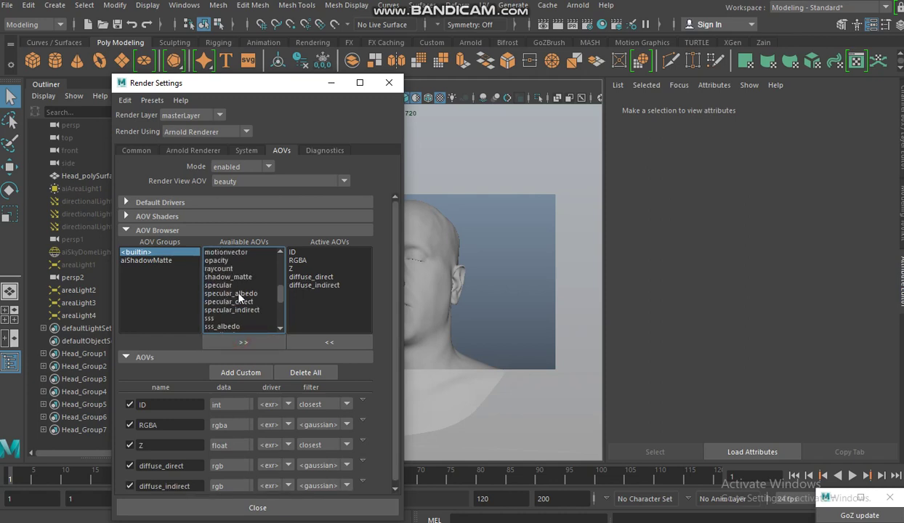
pyautogui.click(220, 285)
pyautogui.click(243, 343)
pyautogui.click(218, 311)
pyautogui.click(229, 294)
pyautogui.click(243, 341)
pyautogui.click(236, 293)
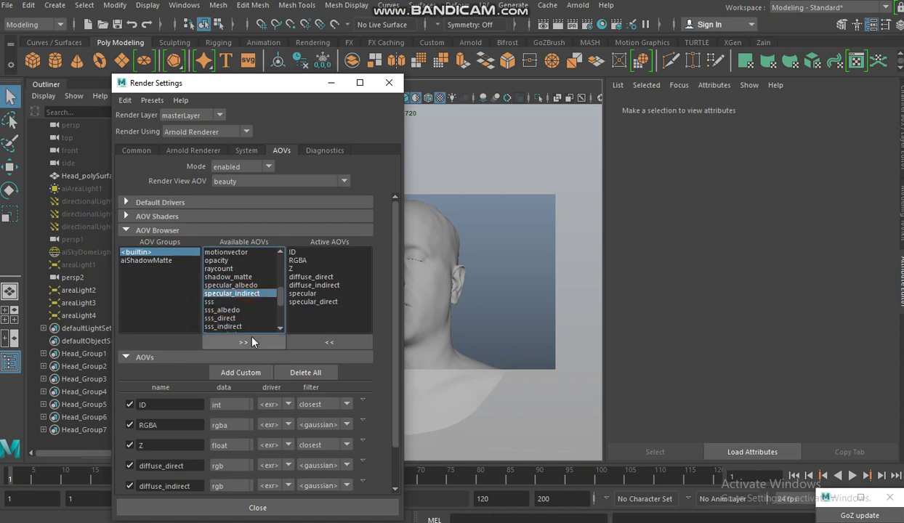
pyautogui.click(252, 341)
pyautogui.click(217, 301)
pyautogui.click(243, 343)
# Step: Scroll down and add the volume passes, including volume_indirect, to Active AOVs
pyautogui.scroll(-3, 225, 298)
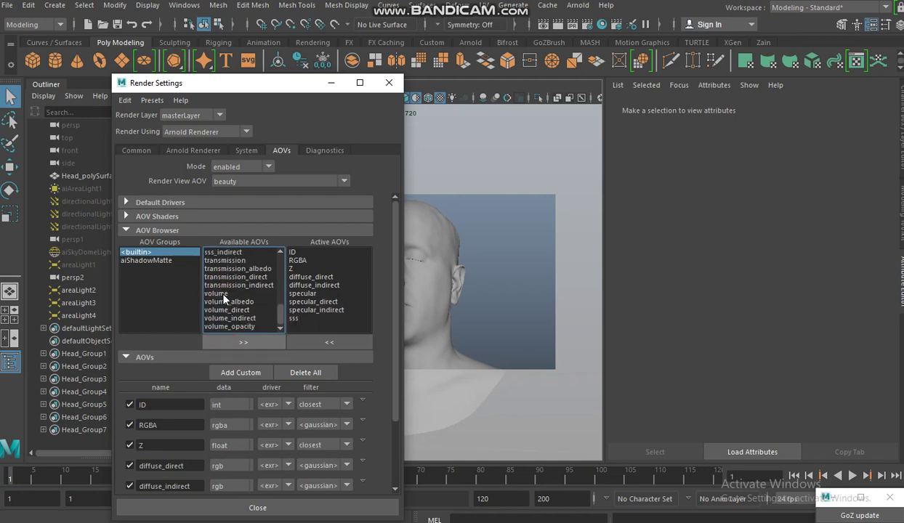
pyautogui.scroll(-3, 225, 298)
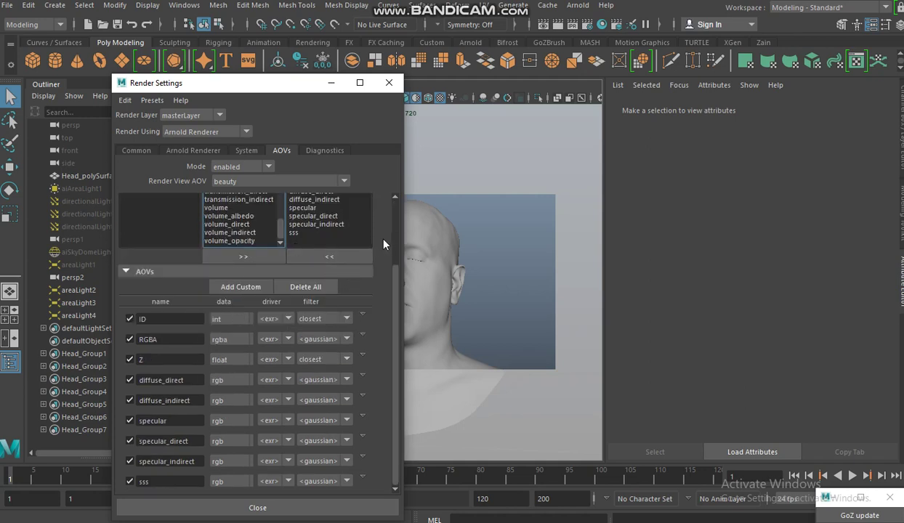
pyautogui.moveTo(398, 280); pyautogui.dragTo(395, 244)
pyautogui.click(218, 256)
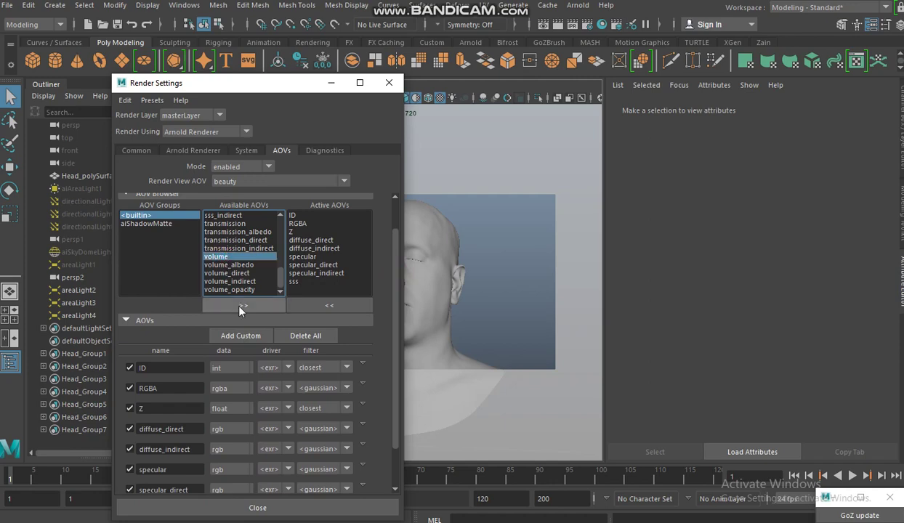
pyautogui.click(240, 308)
pyautogui.click(242, 306)
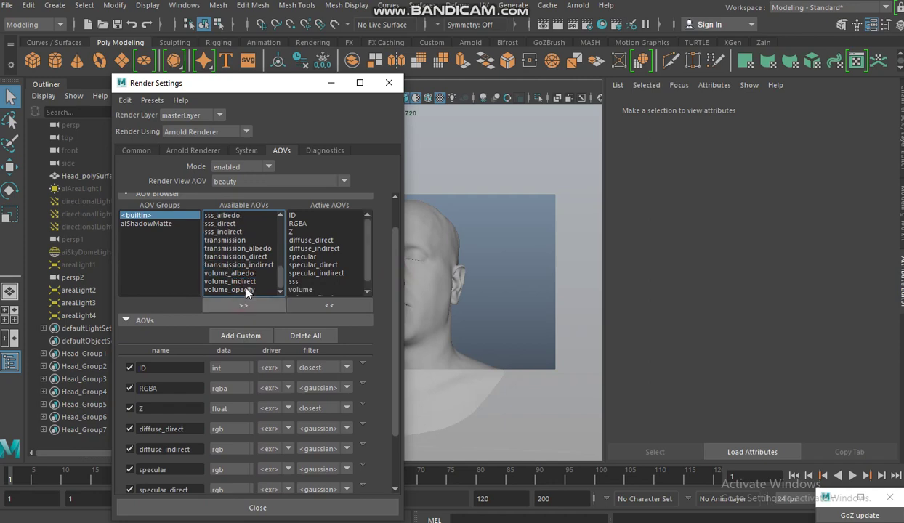
pyautogui.click(245, 306)
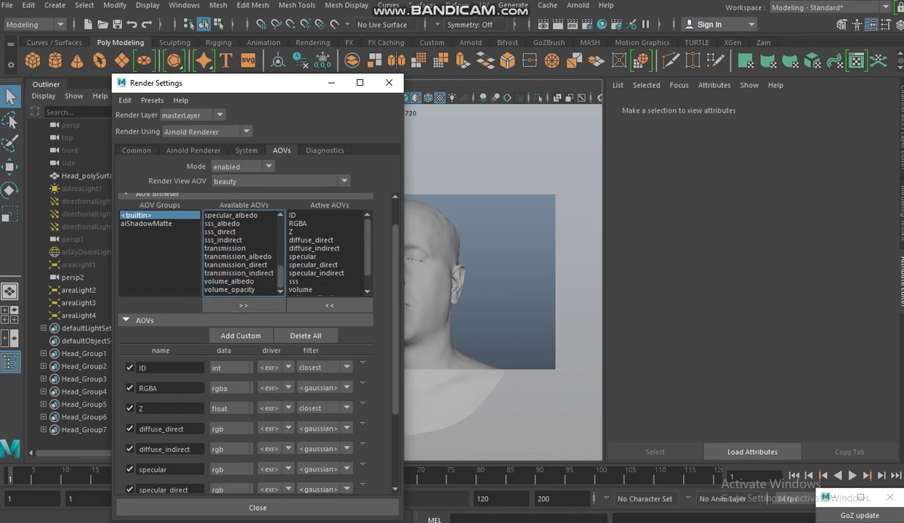
pyautogui.hotkey('alt', 'Tab')
# Step: Note that removing render passes takes no extra render time, the same as without passes
pyautogui.press('Return')
pyautogui.press('Return')
pyautogui.write('Alw')
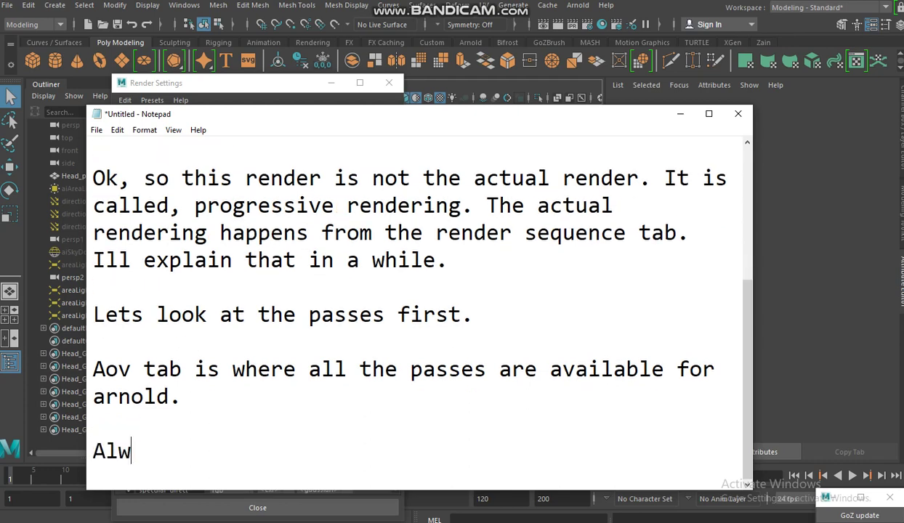
pyautogui.write('ays remembe')
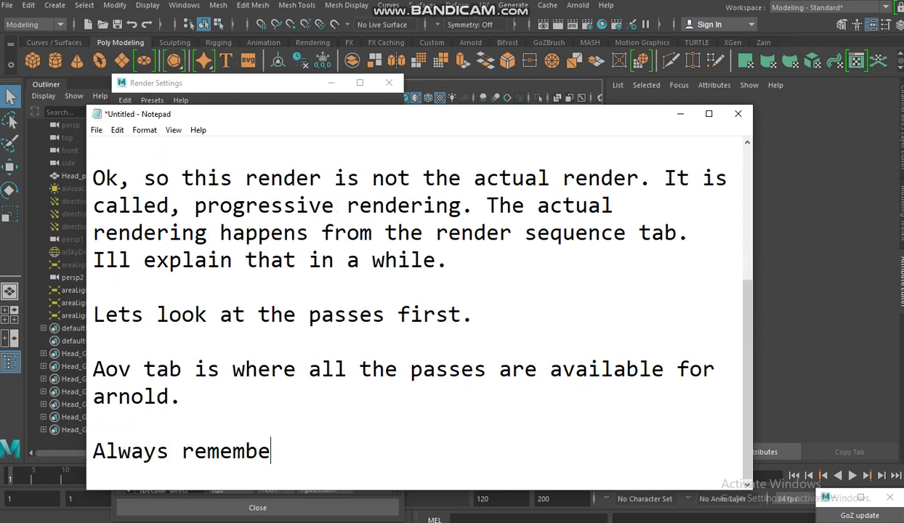
pyautogui.write('r, ')
pyautogui.write('removing ')
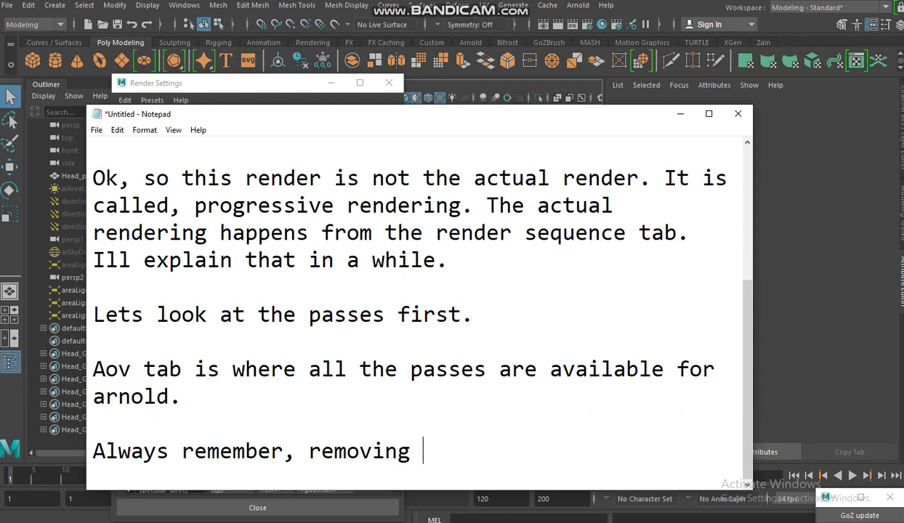
pyautogui.write('render pass')
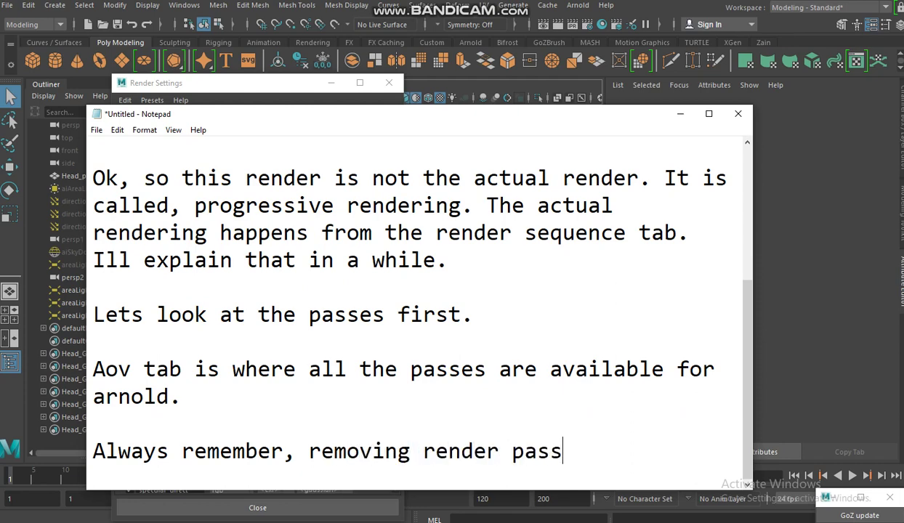
pyautogui.write('es d')
pyautogui.write('os')
pyautogui.press('BackSpace')
pyautogui.write('es ')
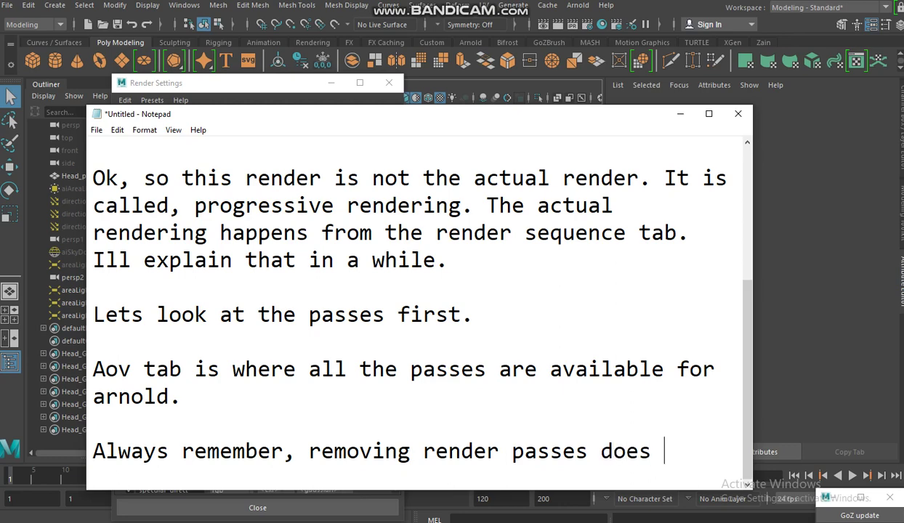
pyautogui.write('not take e')
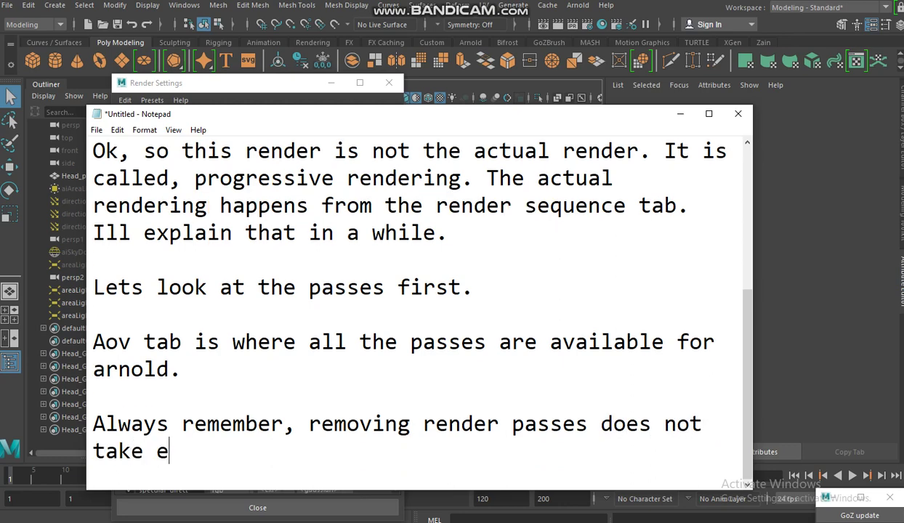
pyautogui.write('xtra rende')
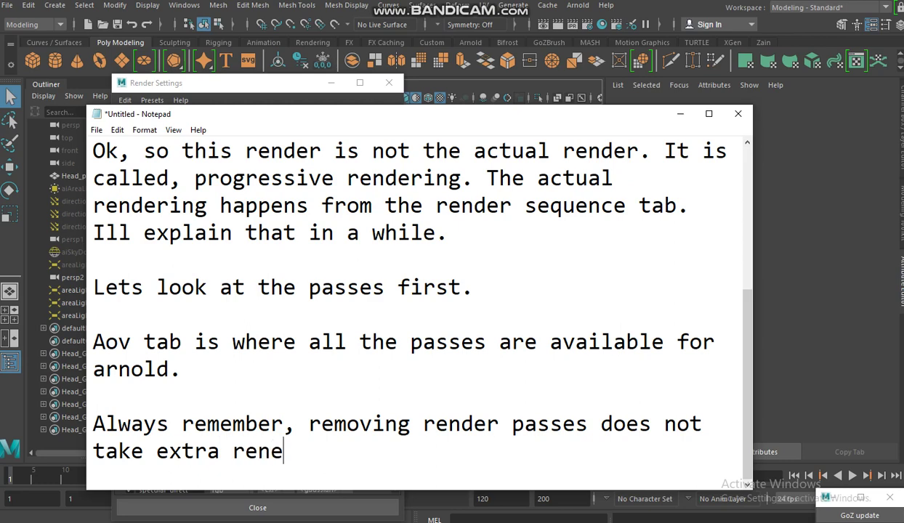
pyautogui.press('BackSpace')
pyautogui.write('der time. ')
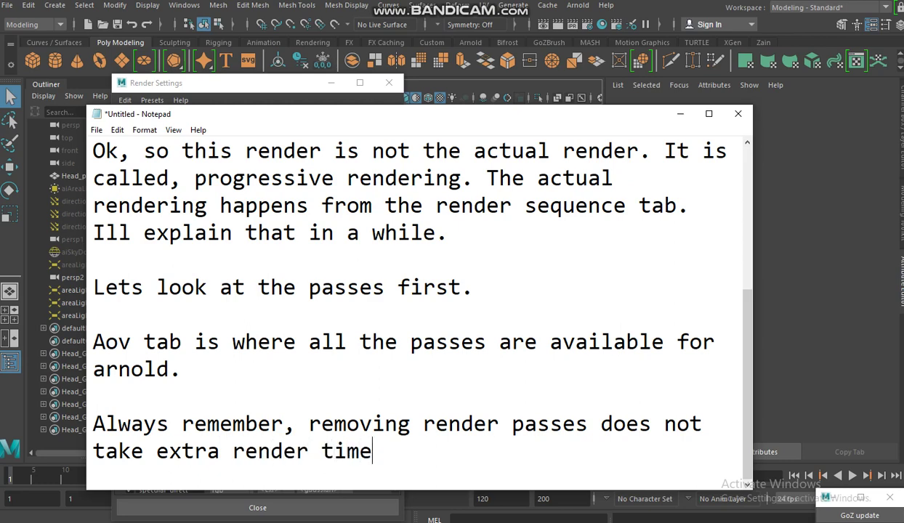
pyautogui.write('It the')
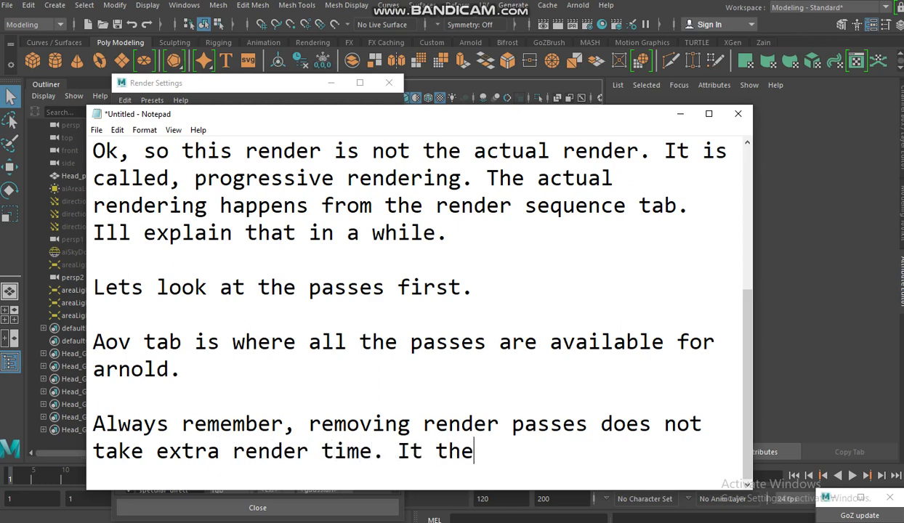
pyautogui.write(' same ')
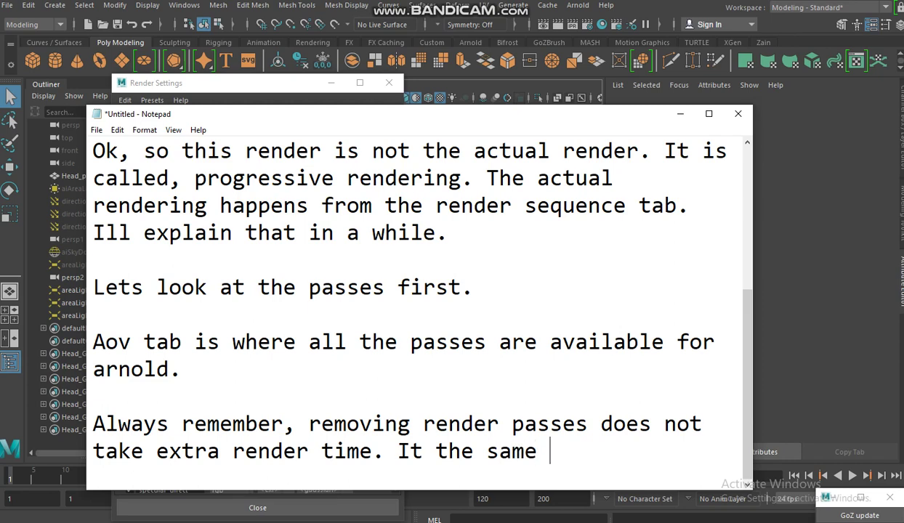
pyautogui.write('time it ')
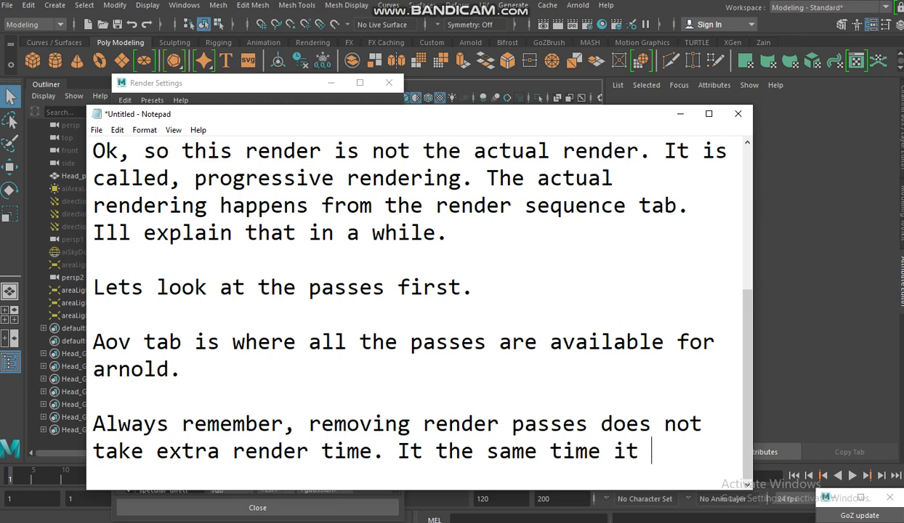
pyautogui.write('takes with')
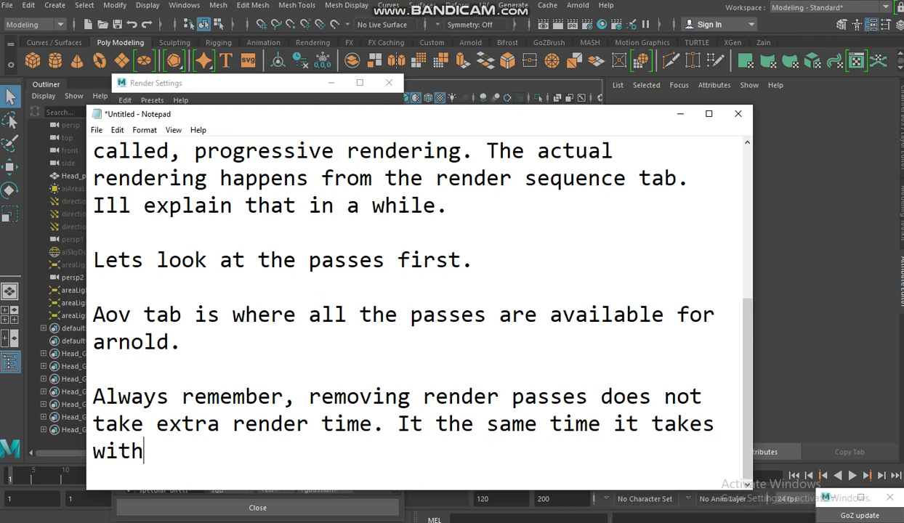
pyautogui.write('out the ')
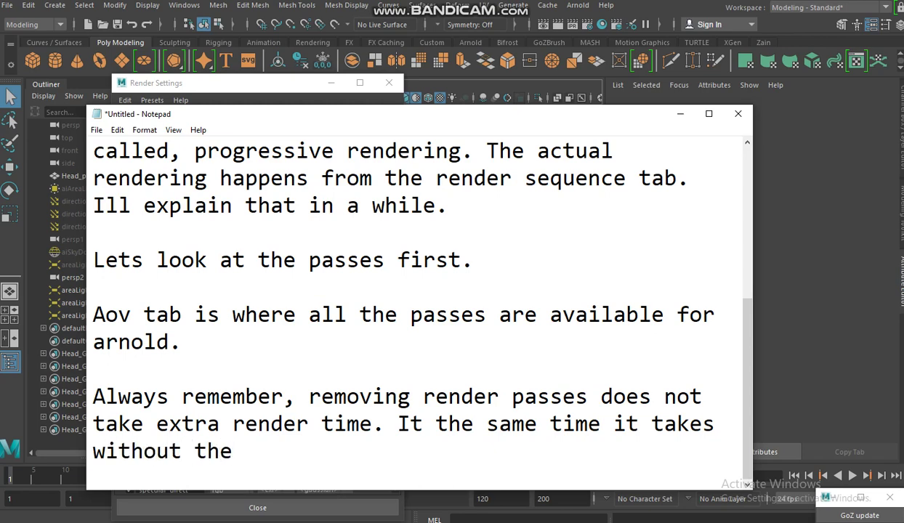
pyautogui.write('passe')
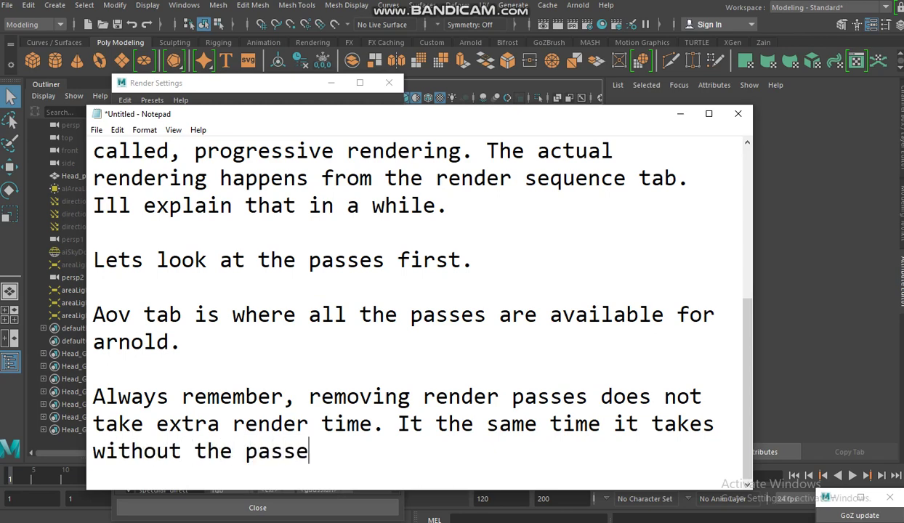
pyautogui.write('s.')
pyautogui.press('Return')
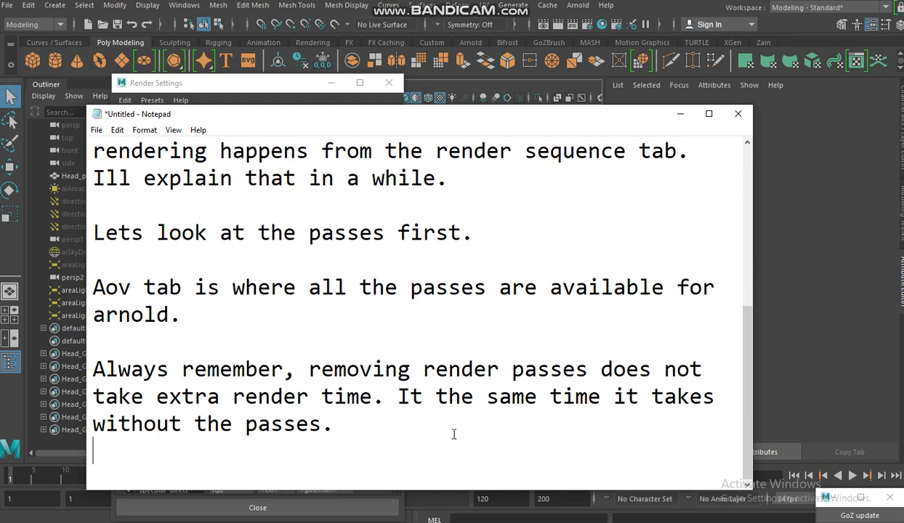
pyautogui.press('Return')
# Step: Minimize Notepad and switch Render Settings to the Common tab, scrolling through its options
pyautogui.click(680, 114)
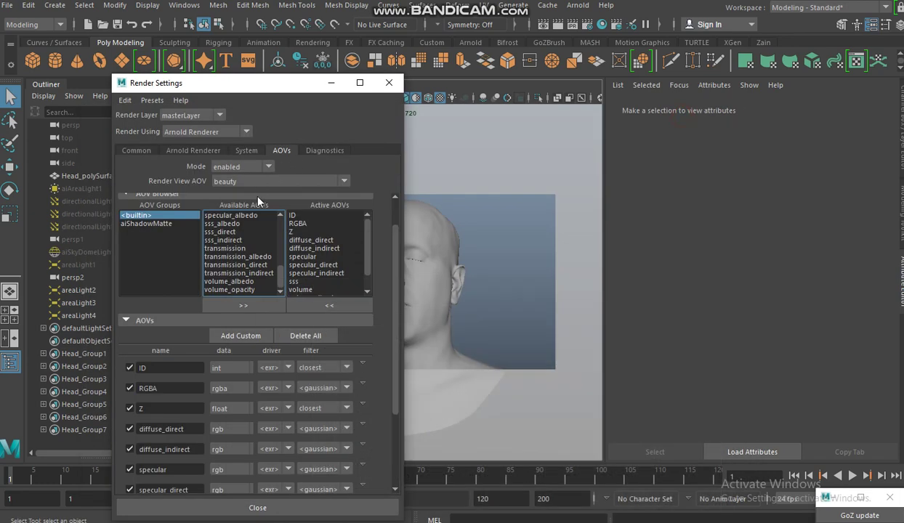
pyautogui.scroll(2, 386, 248)
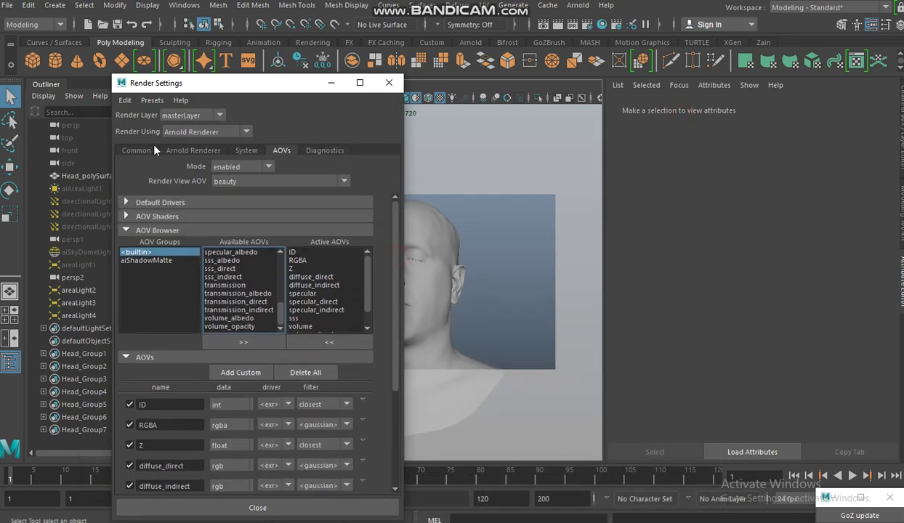
pyautogui.click(134, 152)
pyautogui.scroll(-5, 293, 372)
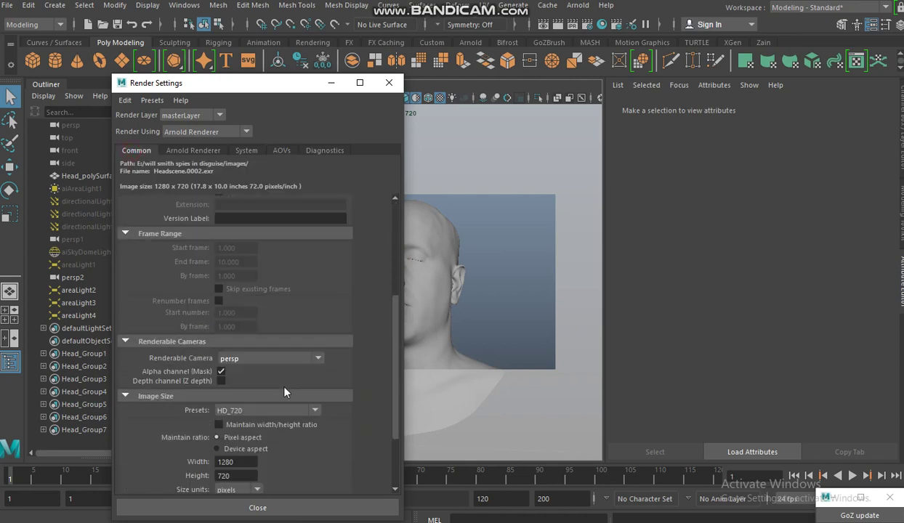
pyautogui.scroll(-3, 275, 375)
# Step: Note 'These are the common setting which we all know. I wont go in depth here', then scroll back to File Output
pyautogui.hotkey('alt', 'Tab')
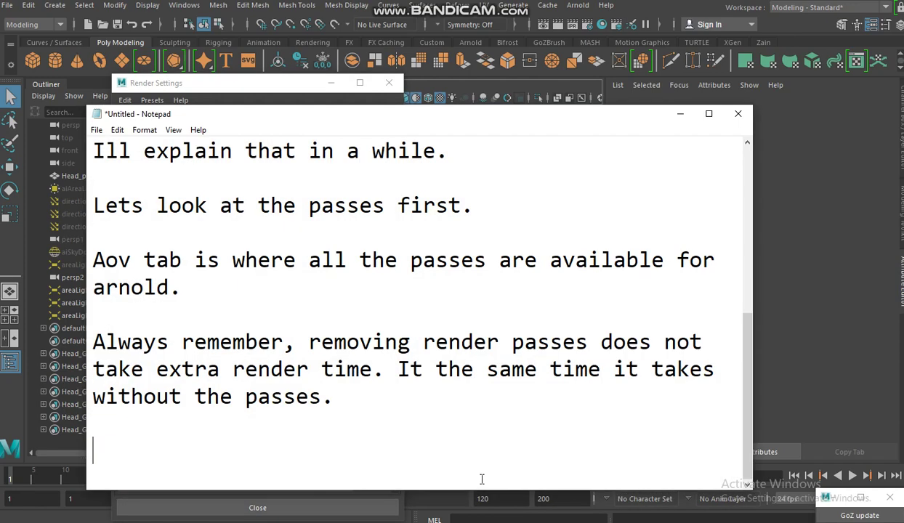
pyautogui.write('These ')
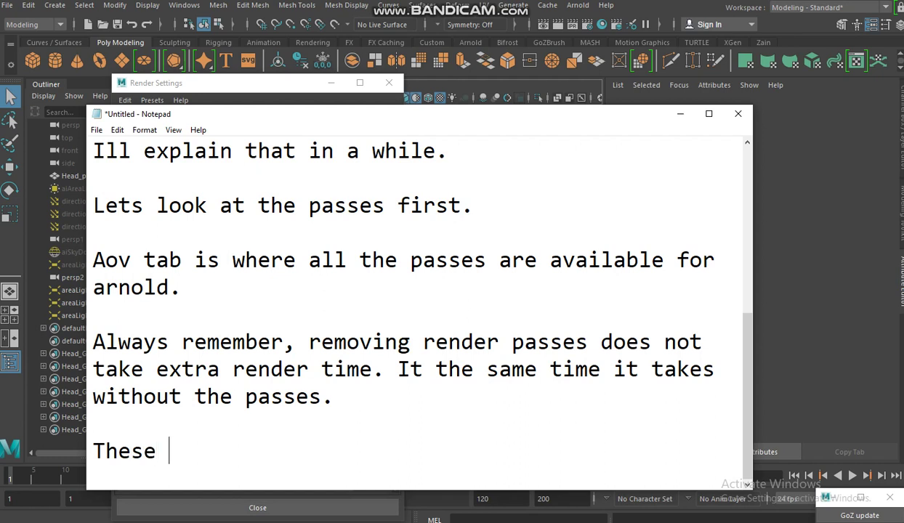
pyautogui.write('are the commo')
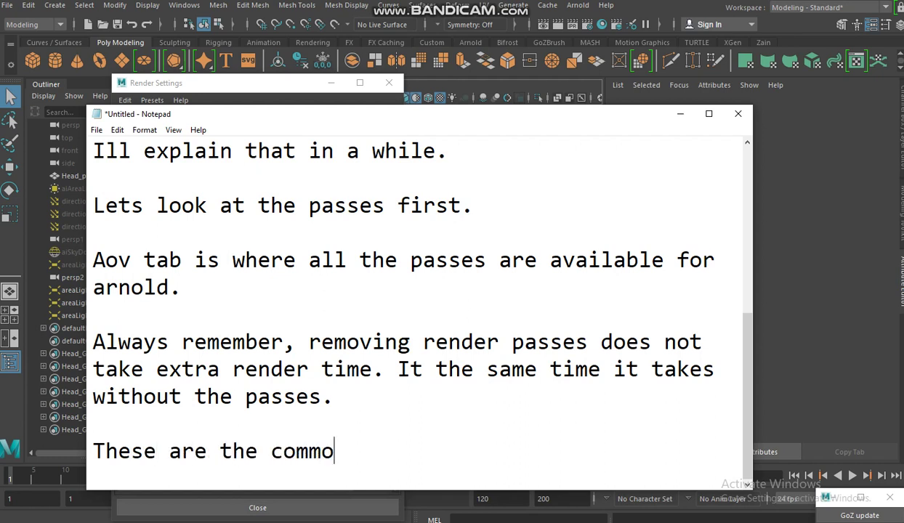
pyautogui.write('n setting w')
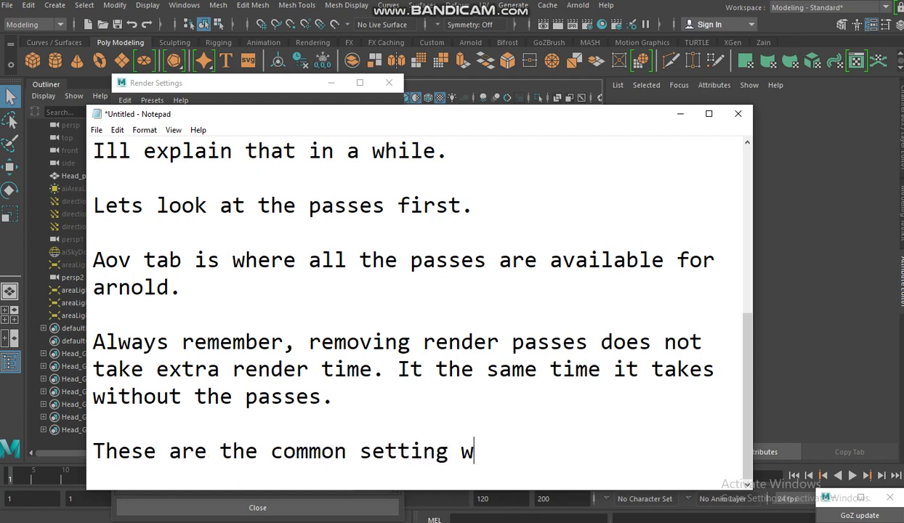
pyautogui.write('hich we all ')
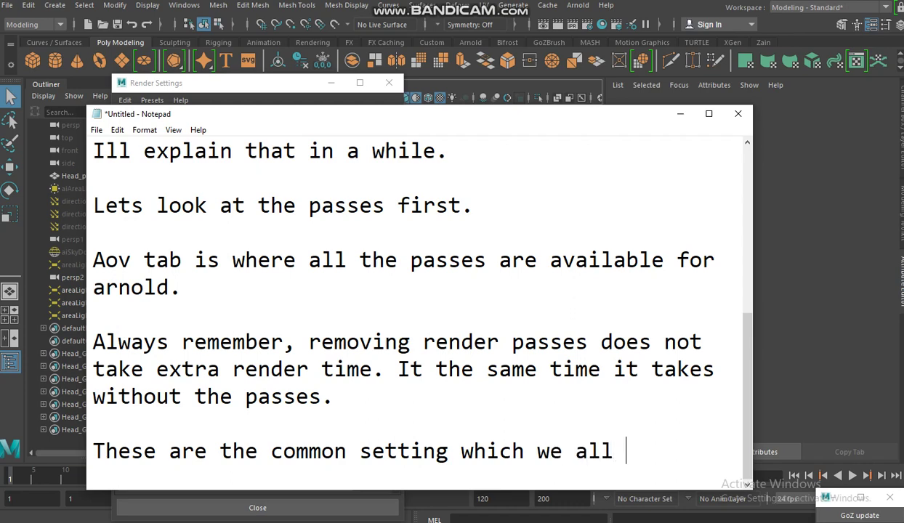
pyautogui.write('know. I wo')
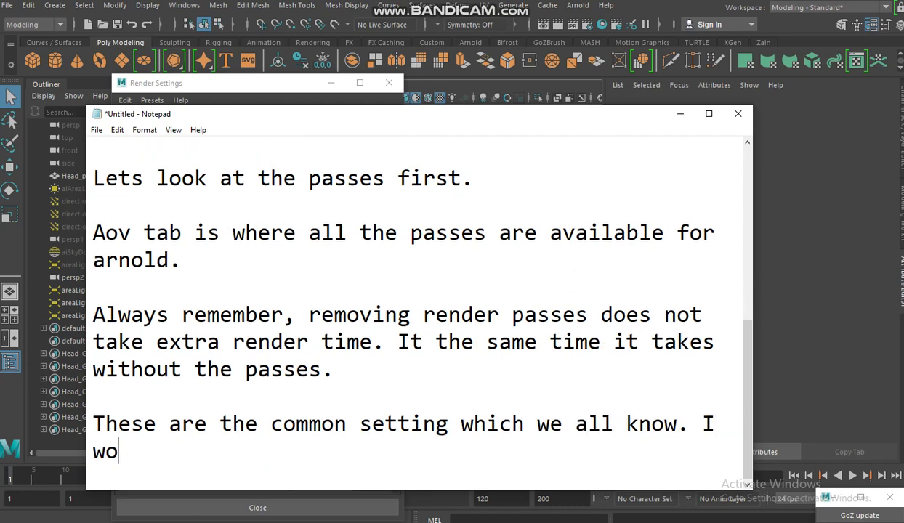
pyautogui.write('nt go in de')
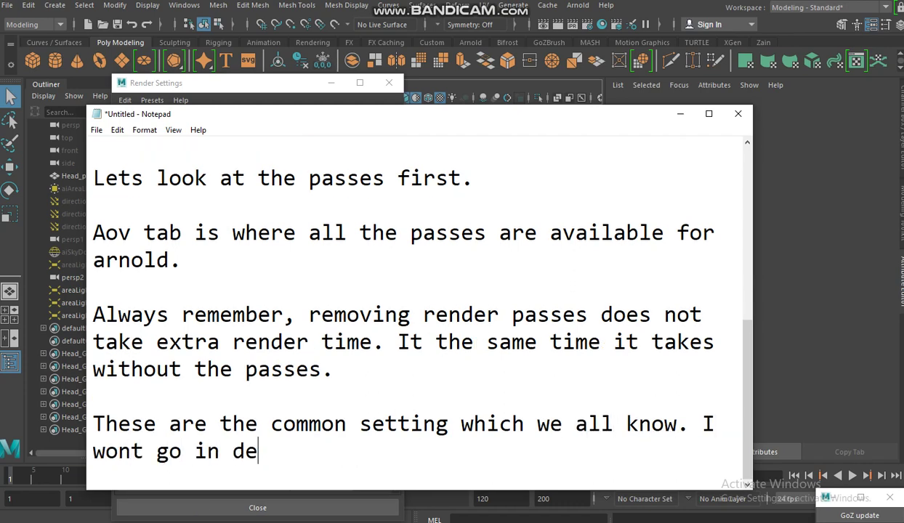
pyautogui.write('pth here')
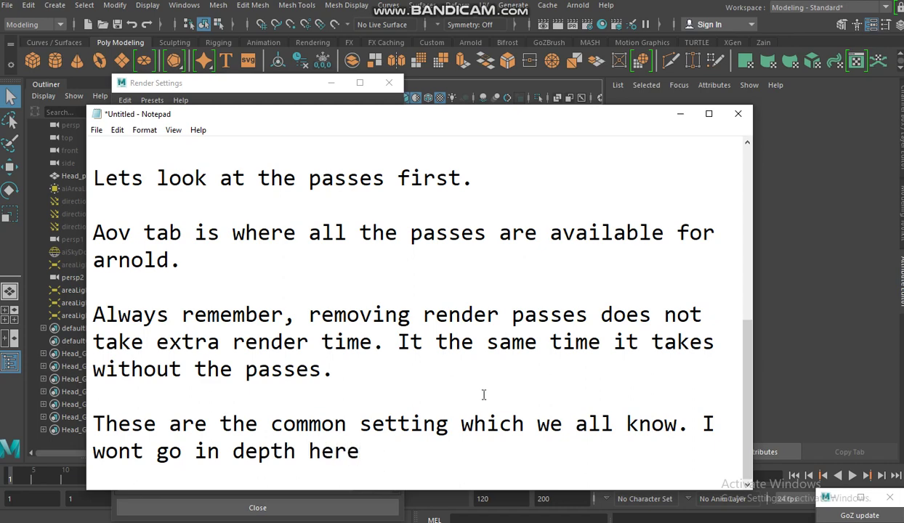
pyautogui.click(680, 114)
pyautogui.scroll(3, 171, 277)
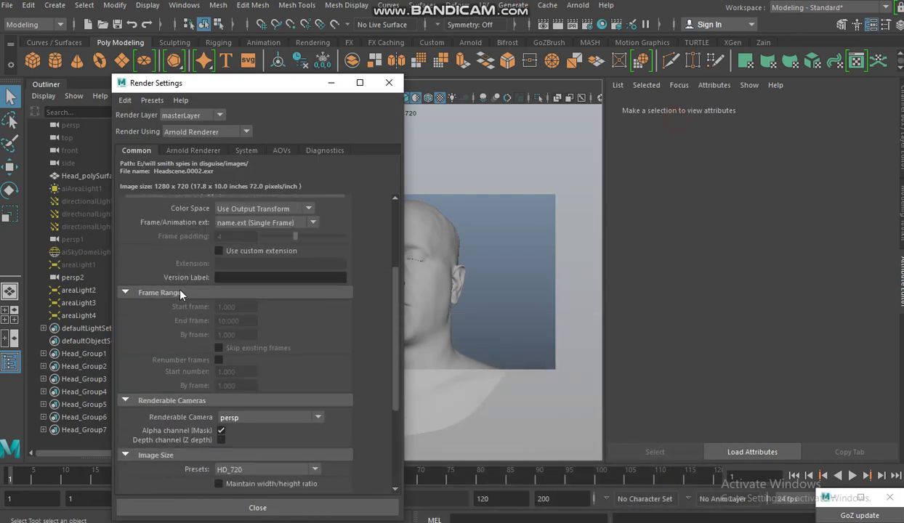
pyautogui.scroll(3, 175, 281)
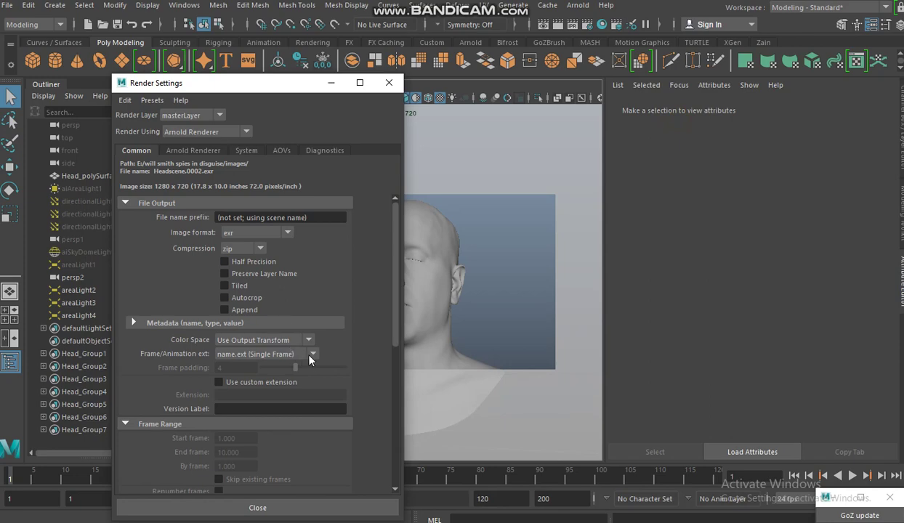
# Step: Add the note line 'Ok now lets move on the the rendering part'
pyautogui.hotkey('alt', 'Tab')
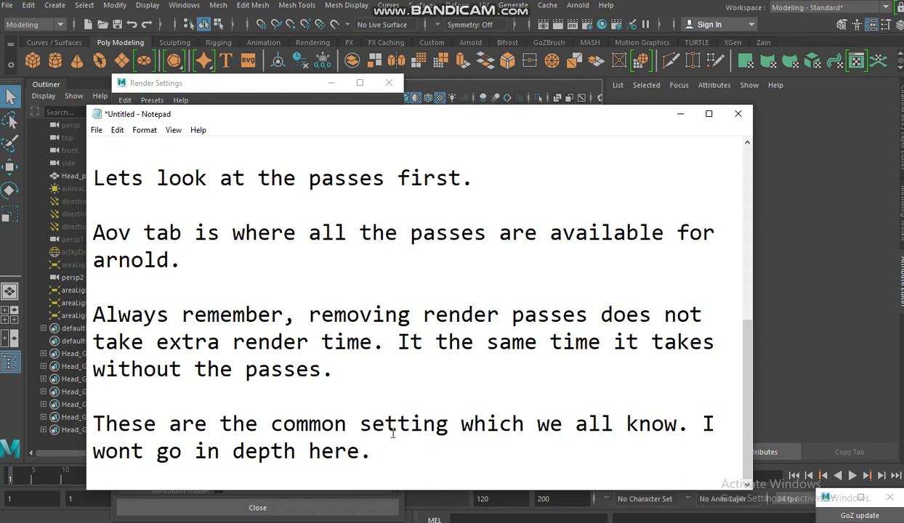
pyautogui.press('Return')
pyautogui.press('Return')
pyautogui.write('Ok ')
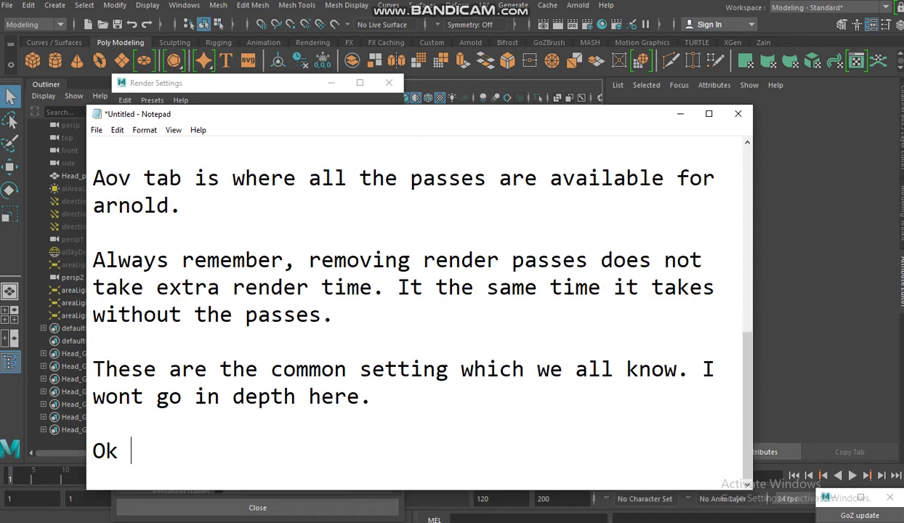
pyautogui.write('now lets ')
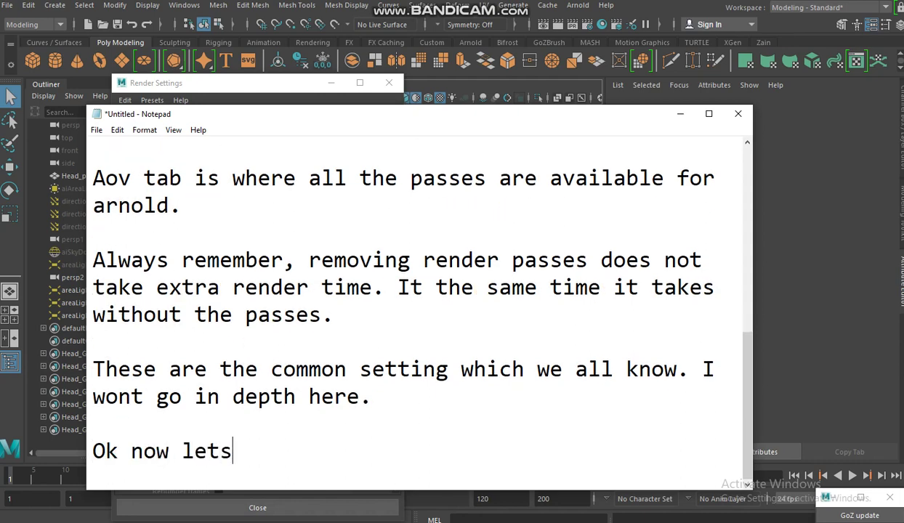
pyautogui.write('move on t')
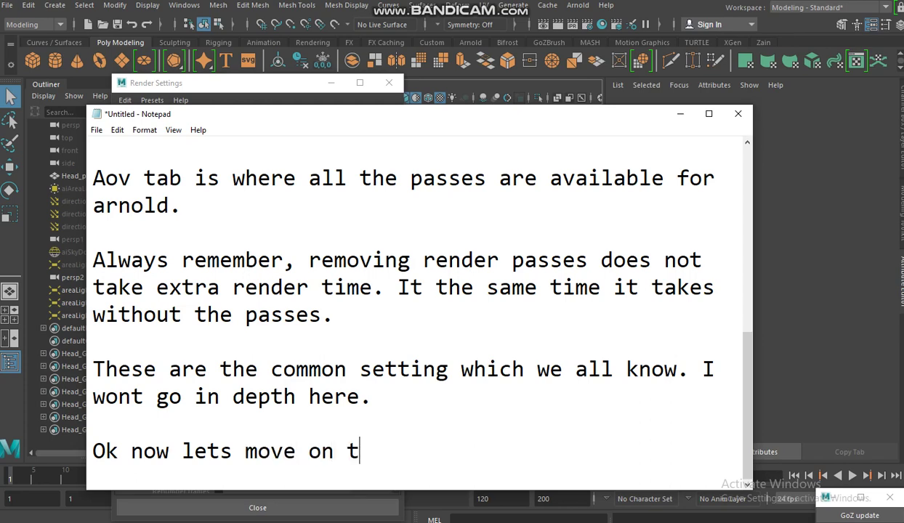
pyautogui.write('he the re')
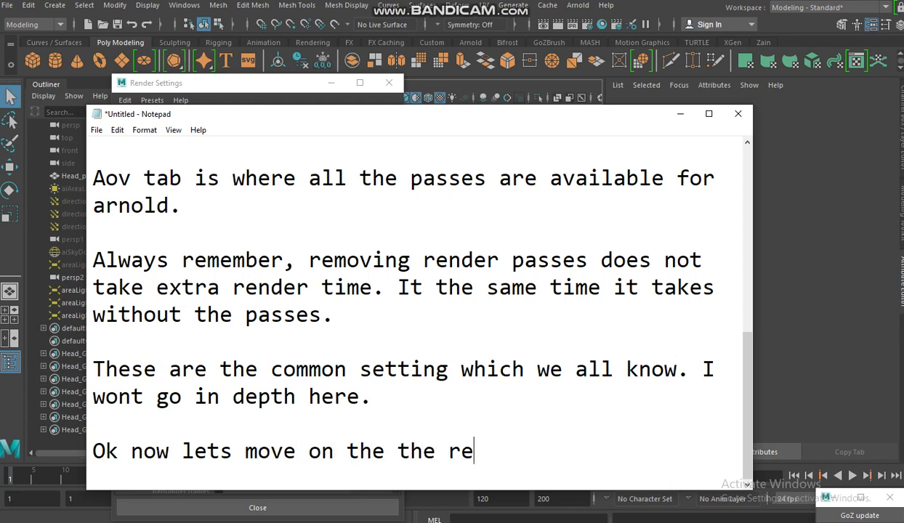
pyautogui.write('ndering pa')
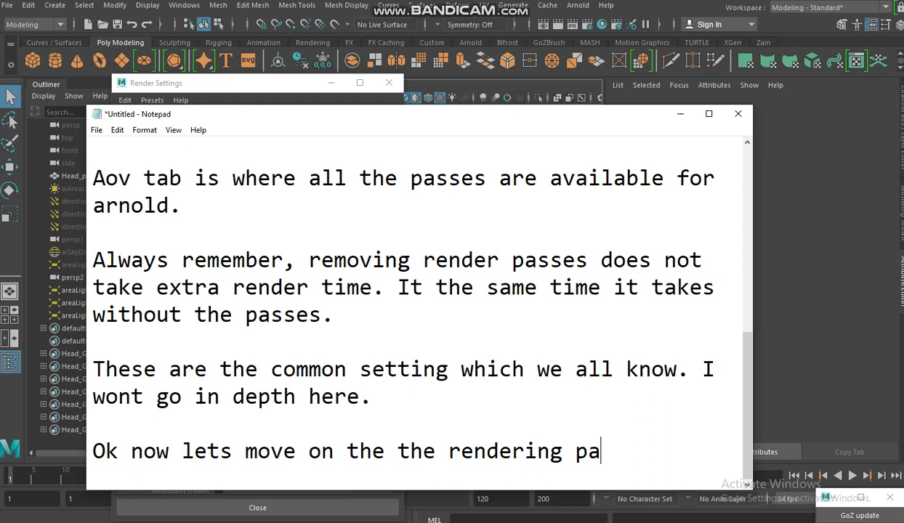
pyautogui.write('rt')
pyautogui.press('Return')
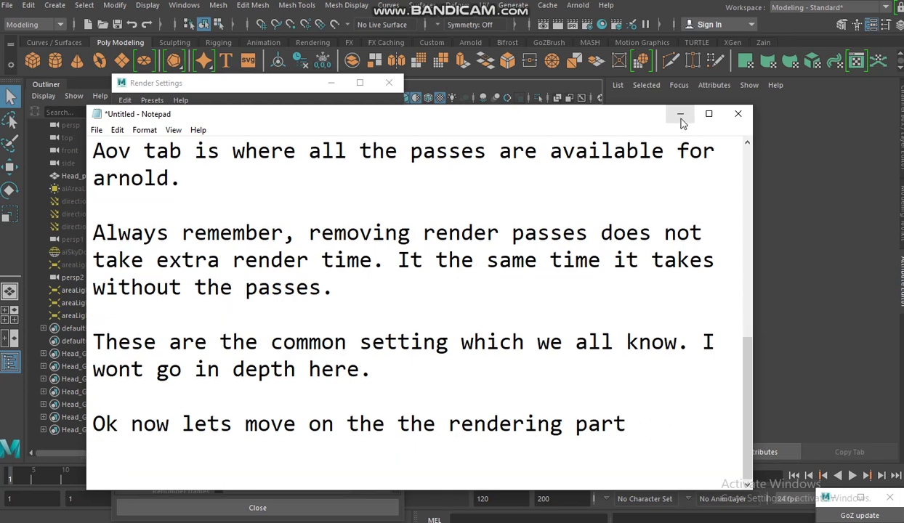
# Step: Close Maya's Render Settings and switch to the Rendering menu set
pyautogui.click(680, 114)
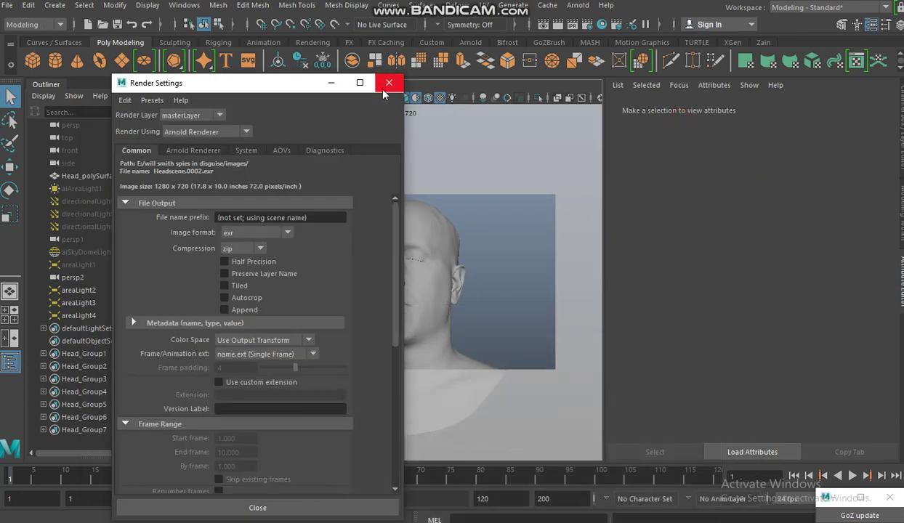
pyautogui.click(388, 82)
pyautogui.click(24, 26)
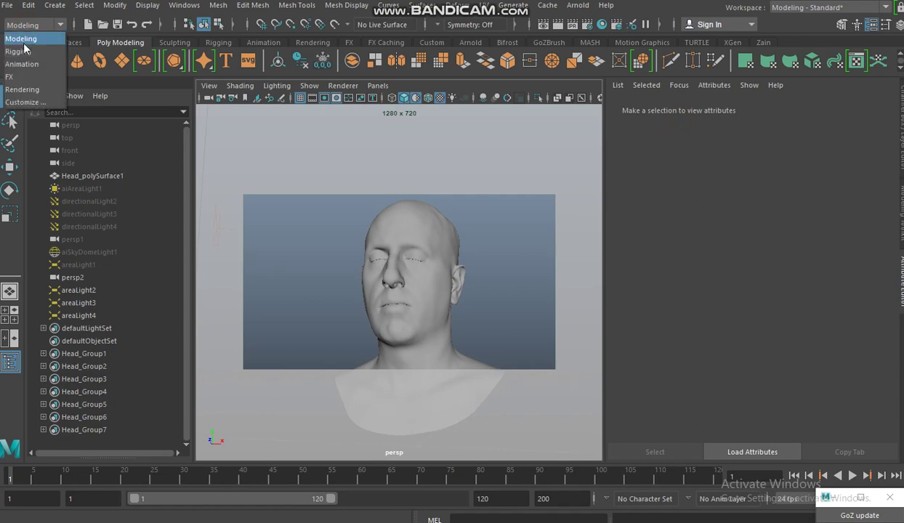
pyautogui.click(23, 89)
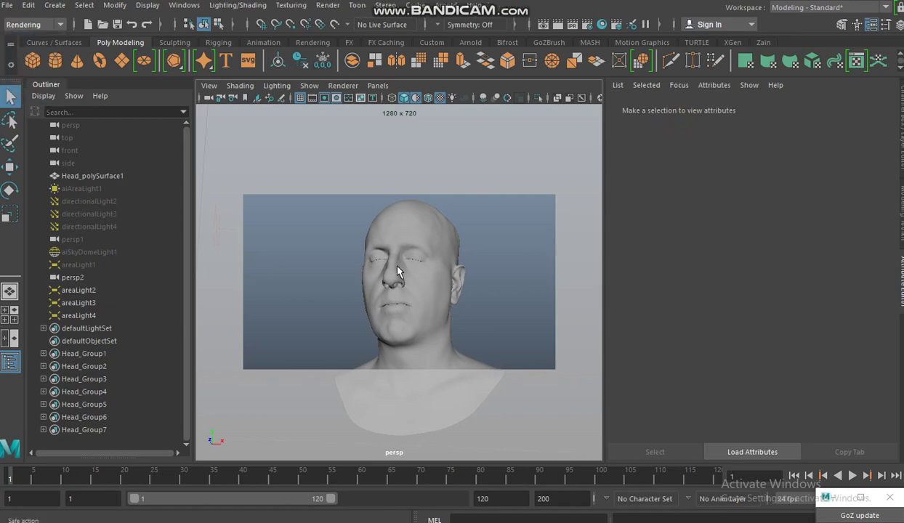
# Step: Add the note line 'Set the tab to rendering'
pyautogui.hotkey('alt', 'Tab')
pyautogui.write('S')
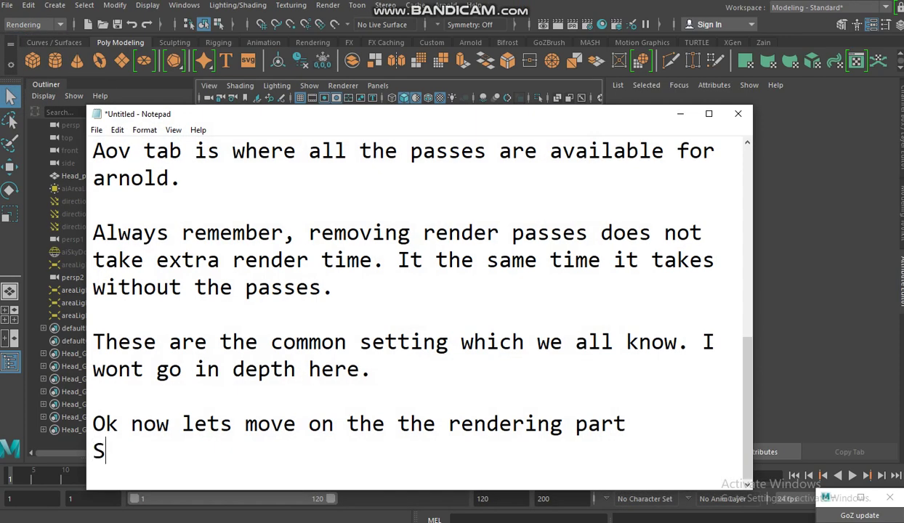
pyautogui.write('et the r')
pyautogui.press('BackSpace')
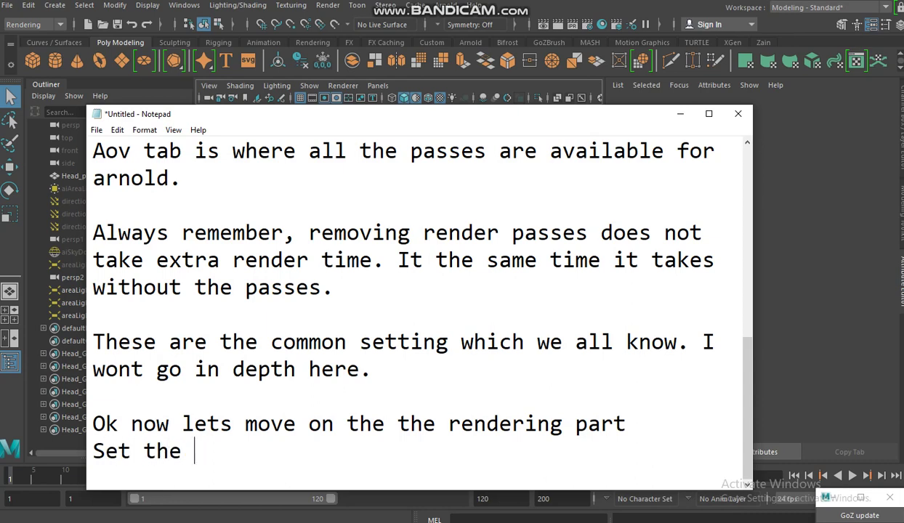
pyautogui.write('tab to rende')
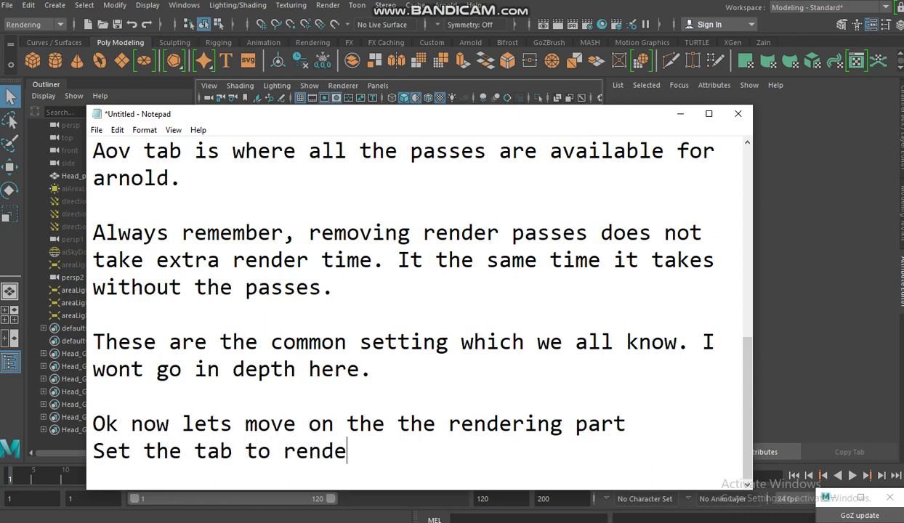
pyautogui.write('ring')
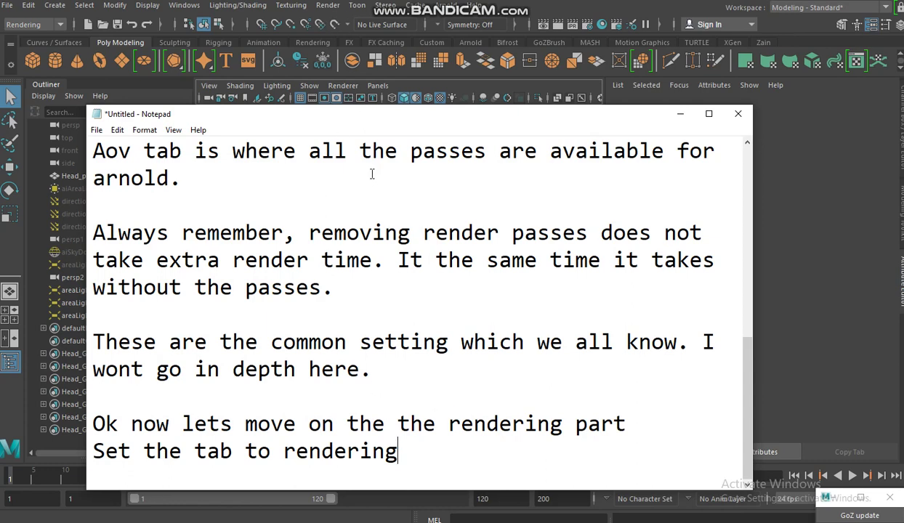
# Step: Open Maya's Render > Render Sequence option box, leaving the notes in front
pyautogui.click(327, 6)
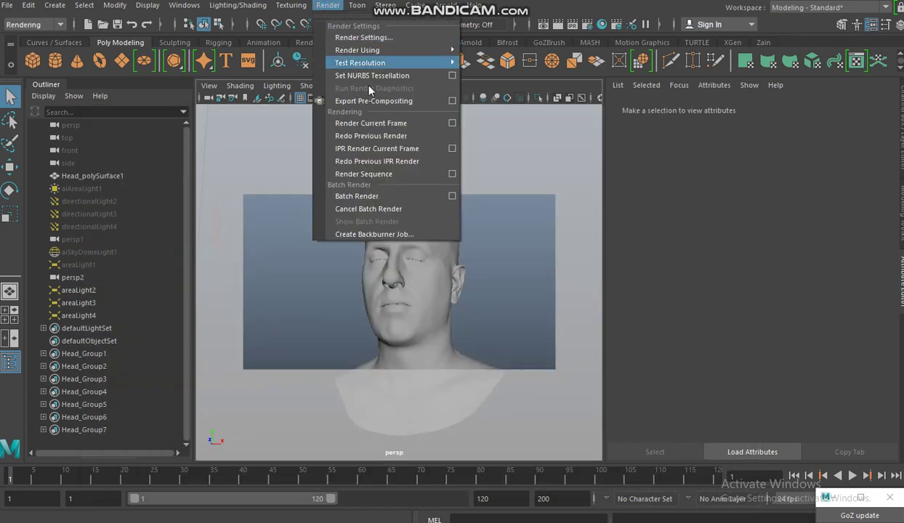
pyautogui.click(453, 175)
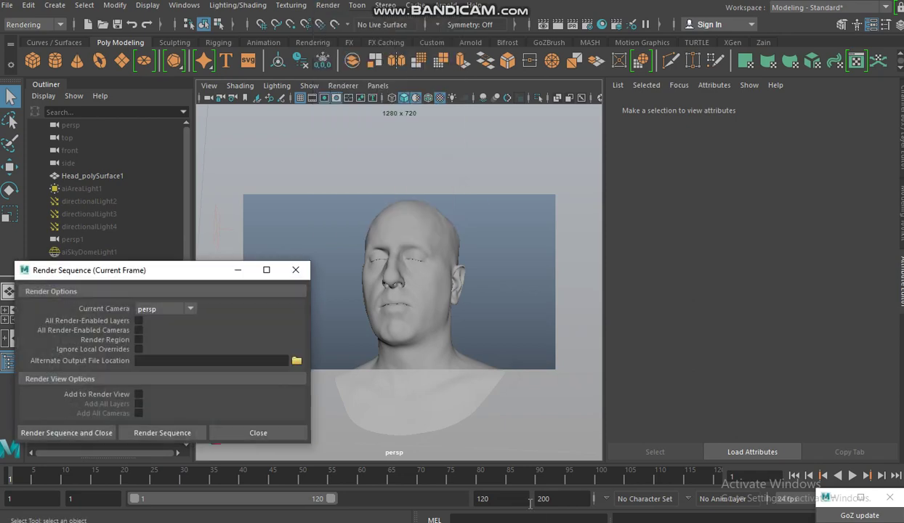
pyautogui.hotkey('alt', 'Tab')
# Step: Add the note 'Click on the option box, next to the render sequence tab. Like this....'
pyautogui.press('Return')
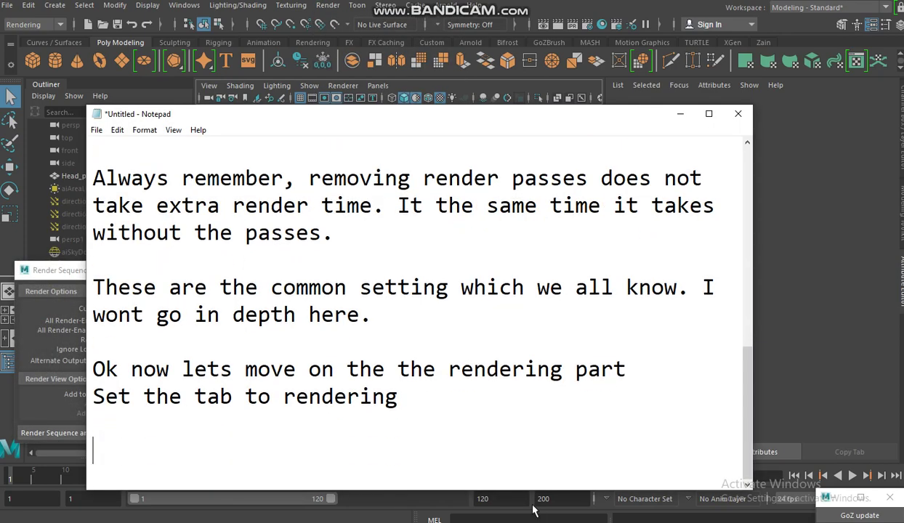
pyautogui.write('Clic')
pyautogui.write('k on the ')
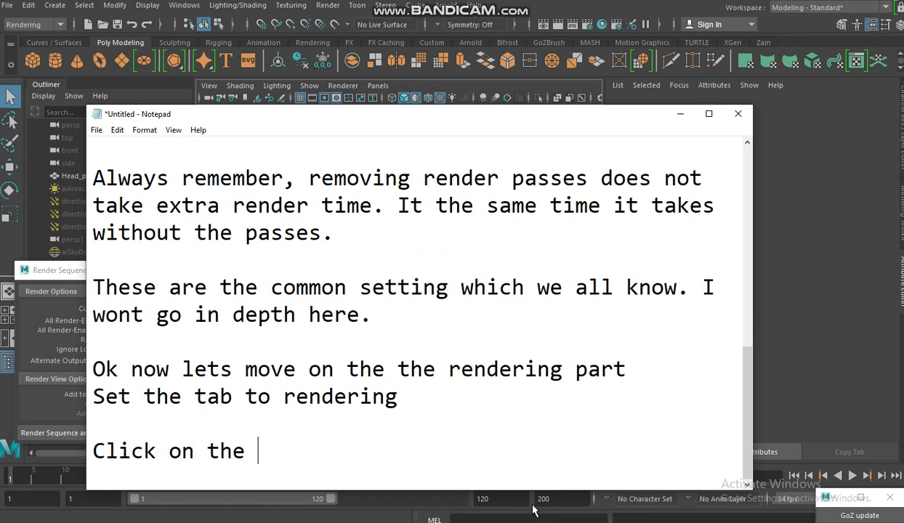
pyautogui.write('option box')
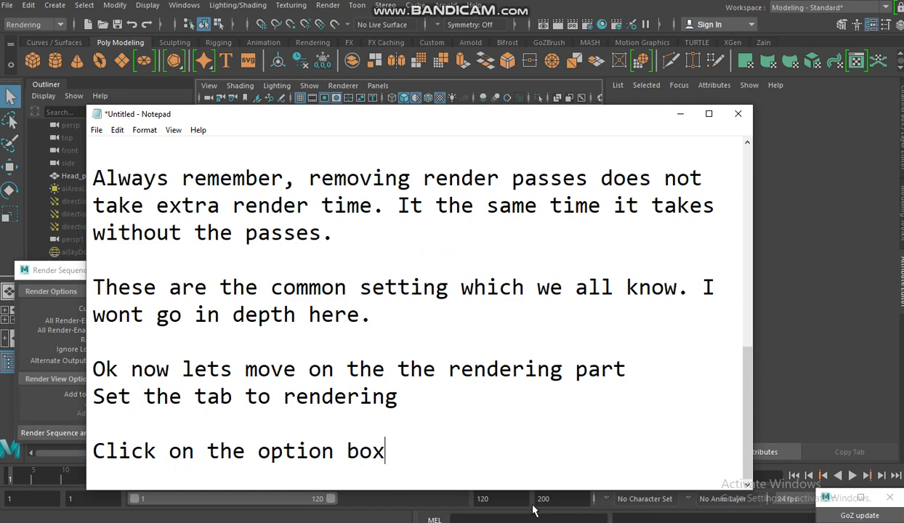
pyautogui.write(', next to')
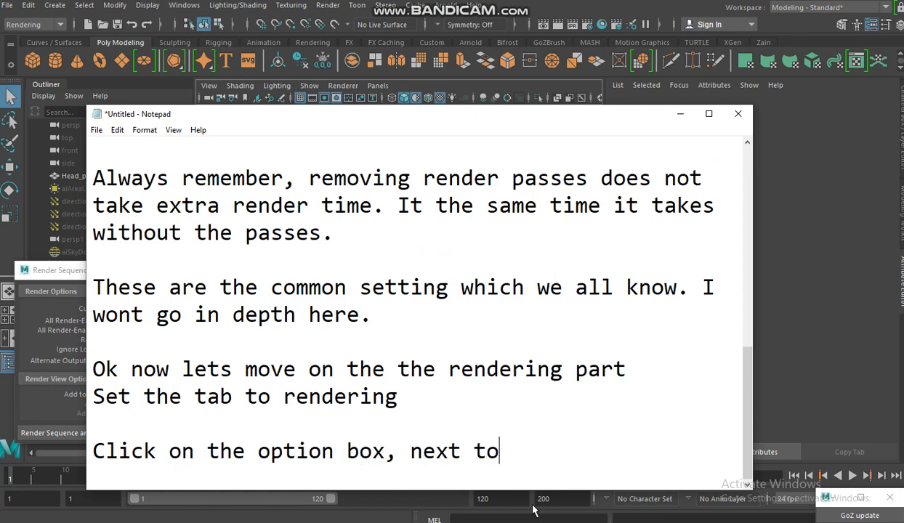
pyautogui.write(' the render ')
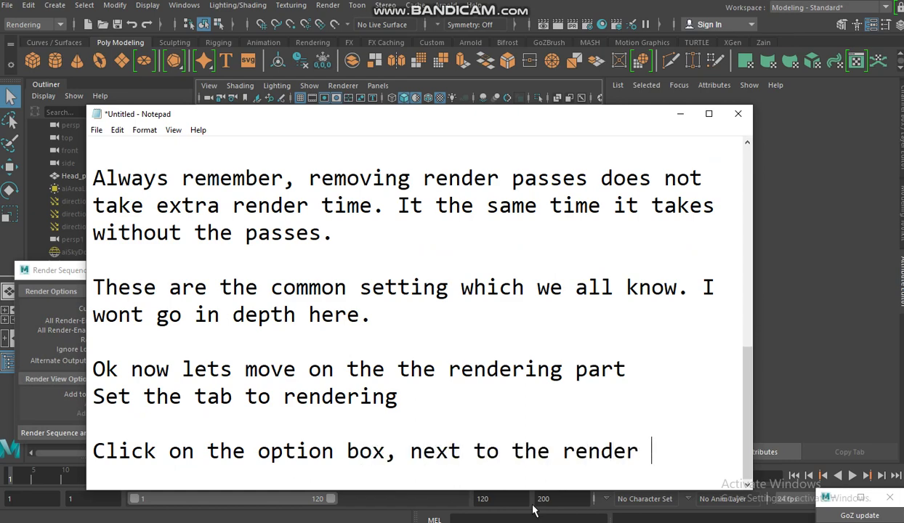
pyautogui.write('sequen')
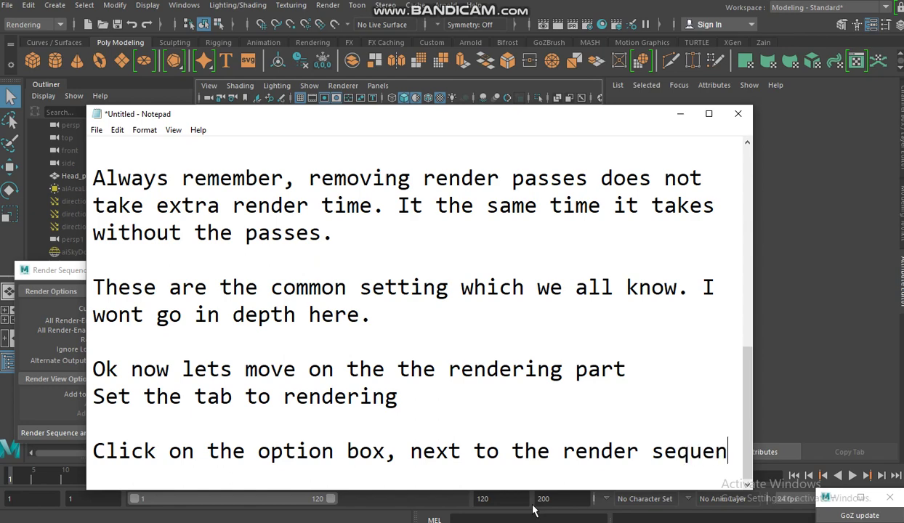
pyautogui.write('ce tab')
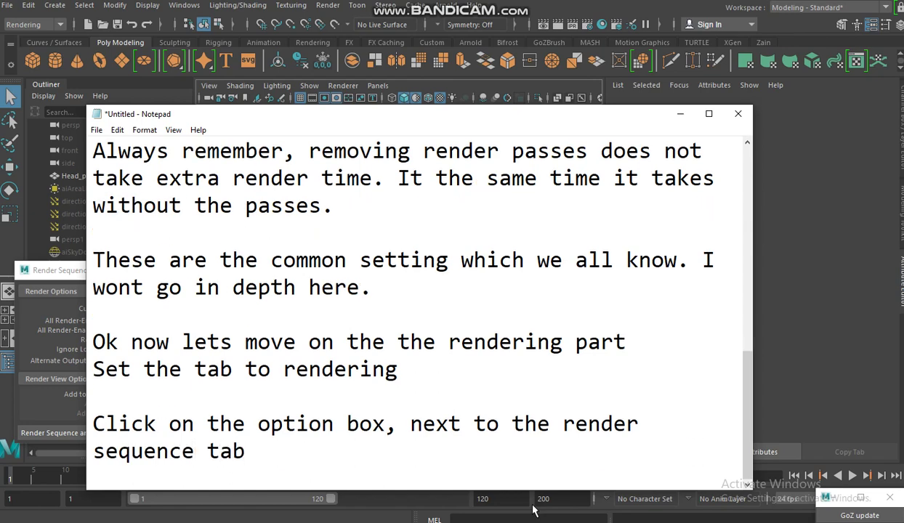
pyautogui.write('. Like ')
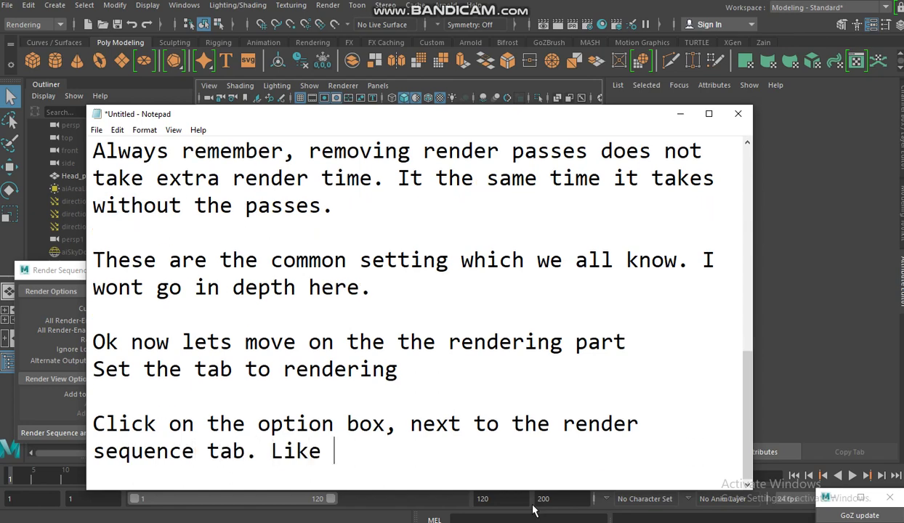
pyautogui.write('this....')
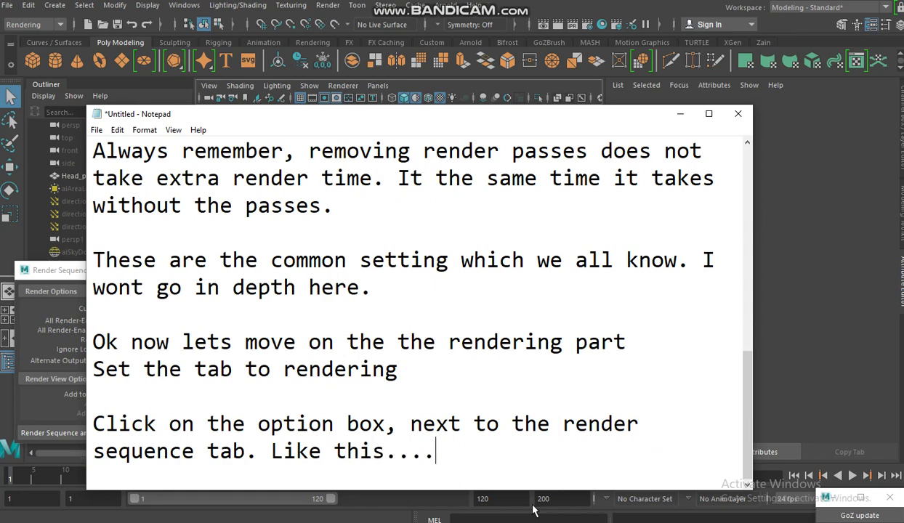
# Step: Hide the notes and reopen the Render Sequence options window from the Render menu
pyautogui.click(680, 114)
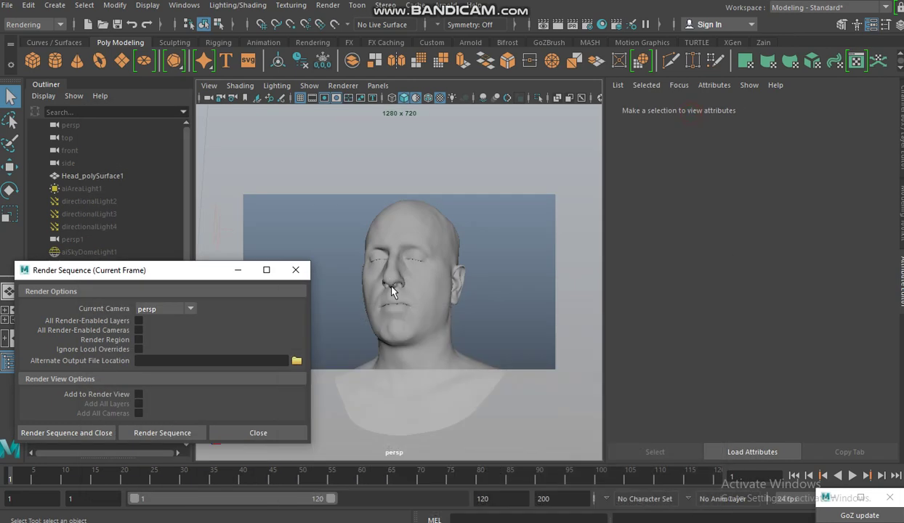
pyautogui.click(298, 270)
pyautogui.click(328, 5)
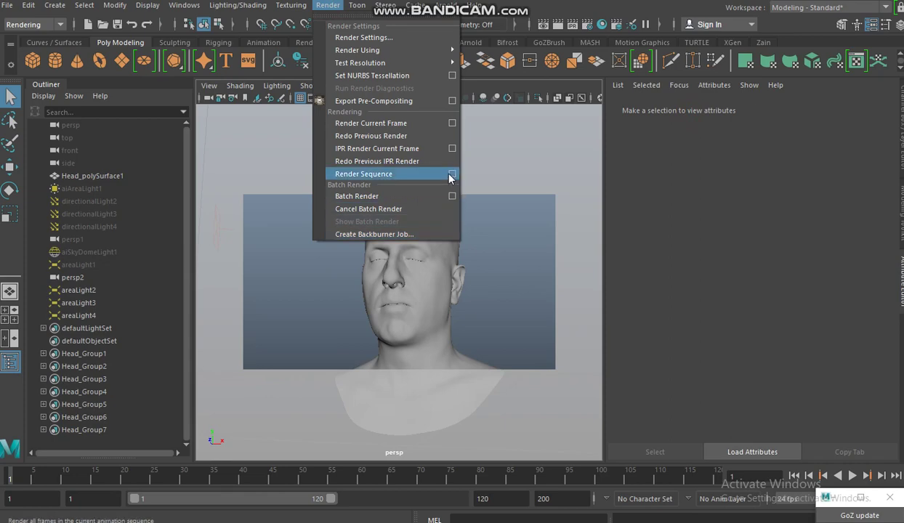
pyautogui.click(451, 174)
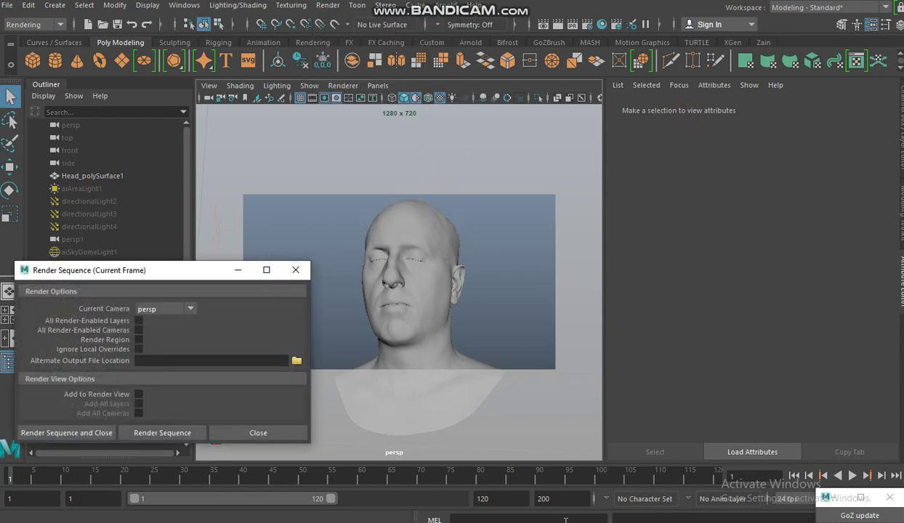
# Step: Add the note 'Here you can select your camera' after checking the Render Sequence dialog
pyautogui.hotkey('alt', 'Tab')
pyautogui.press('Return')
pyautogui.press('Return')
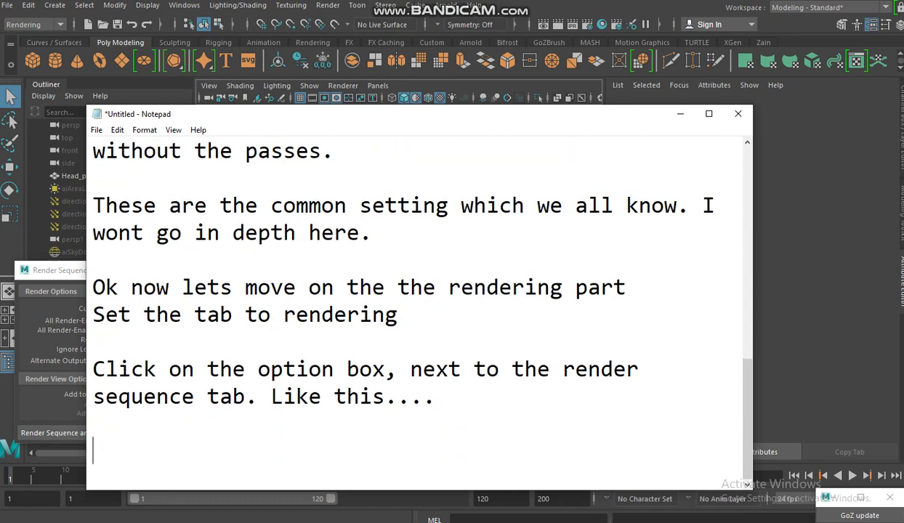
pyautogui.write('Here you c')
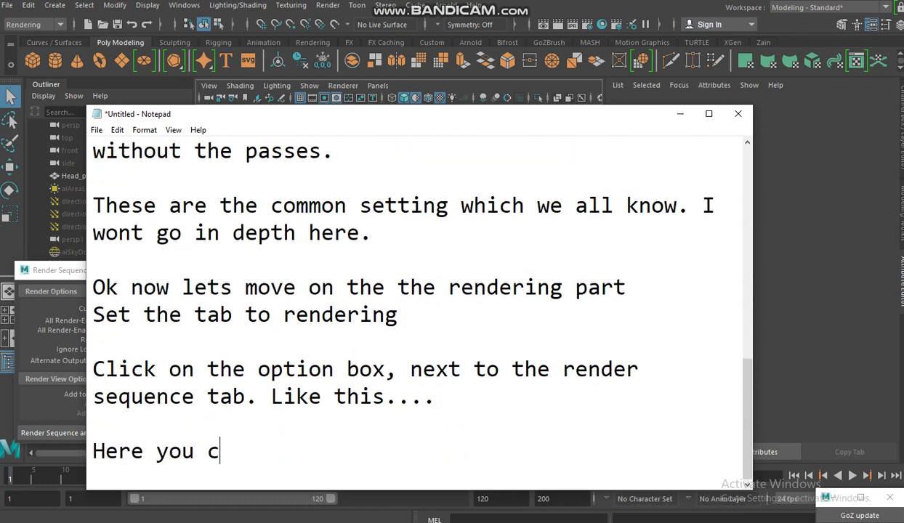
pyautogui.write('an selec')
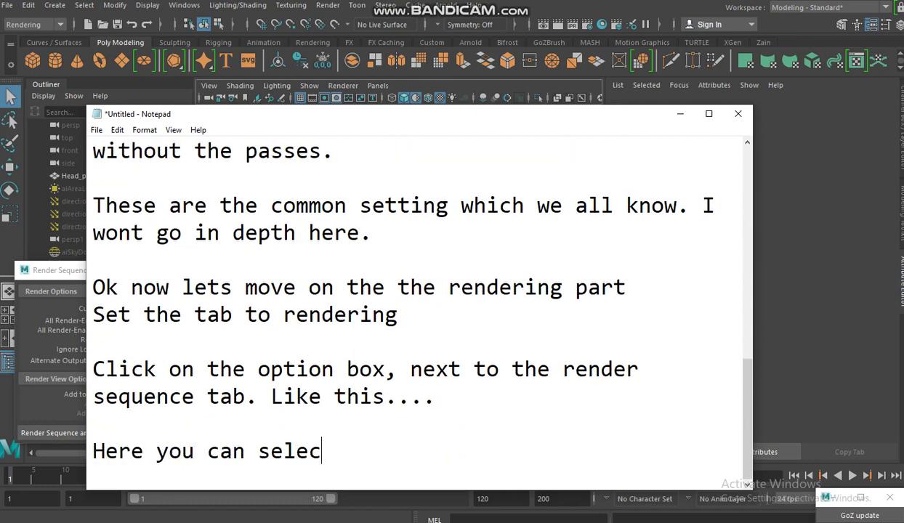
pyautogui.write('t your c')
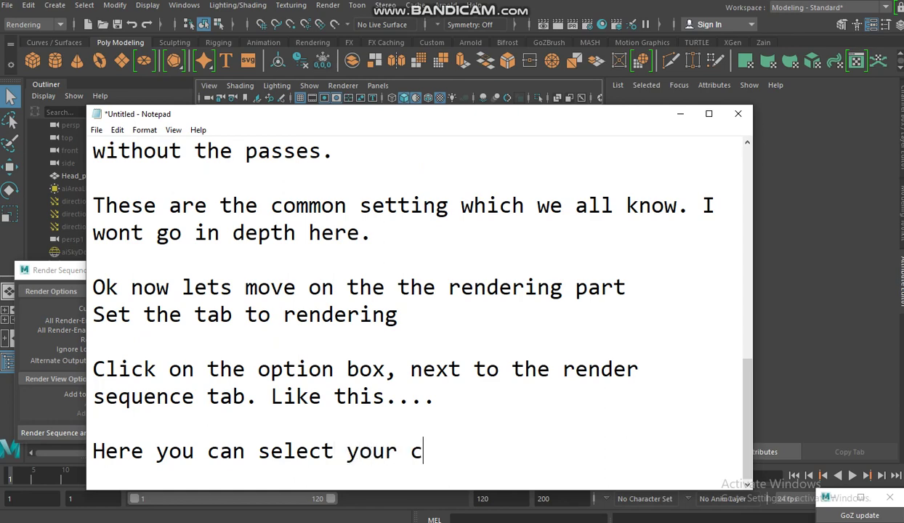
pyautogui.write('amera')
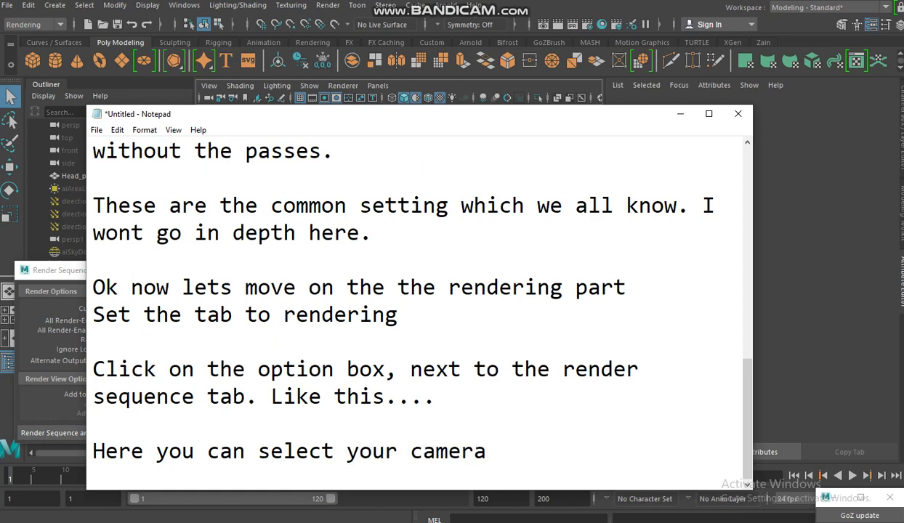
pyautogui.click(41, 258)
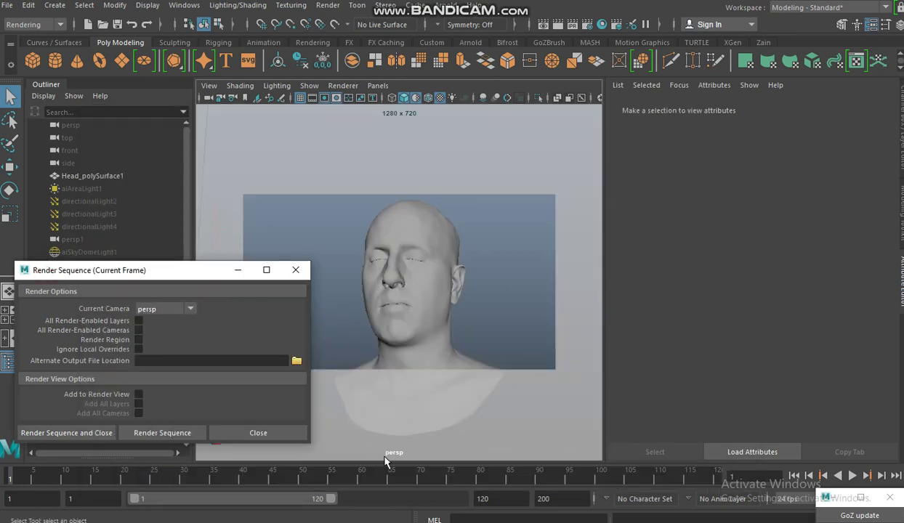
pyautogui.hotkey('alt', 'Tab')
# Step: Add 'As you can see we are in presp camera' and 'So the output will be rendered from the presp'
pyautogui.press('Return')
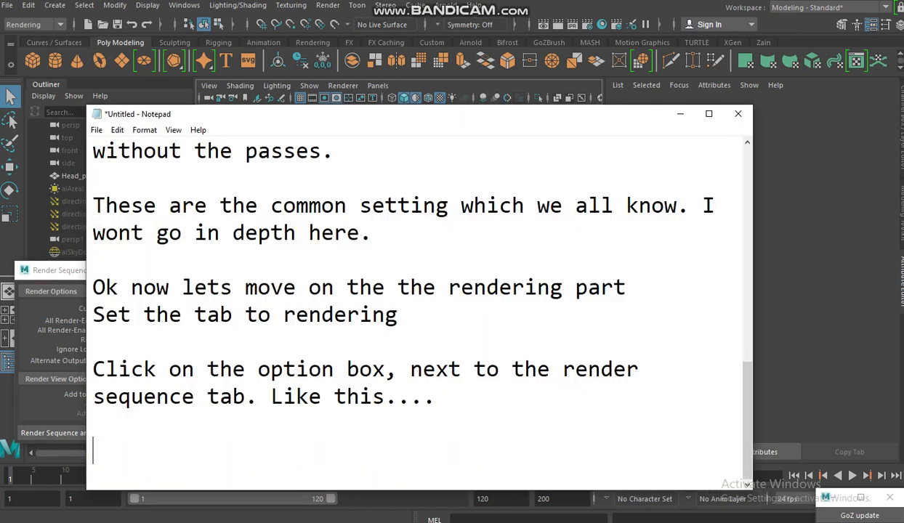
pyautogui.write('As you ')
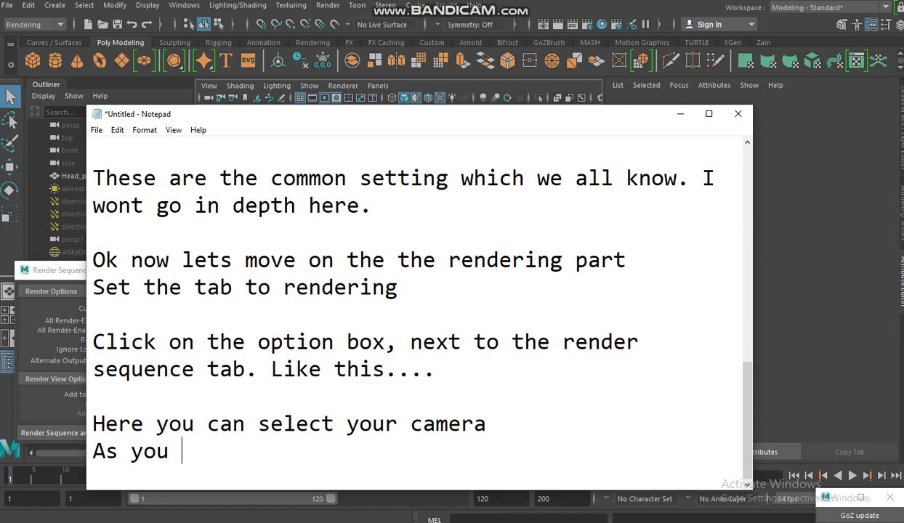
pyautogui.write('can see we')
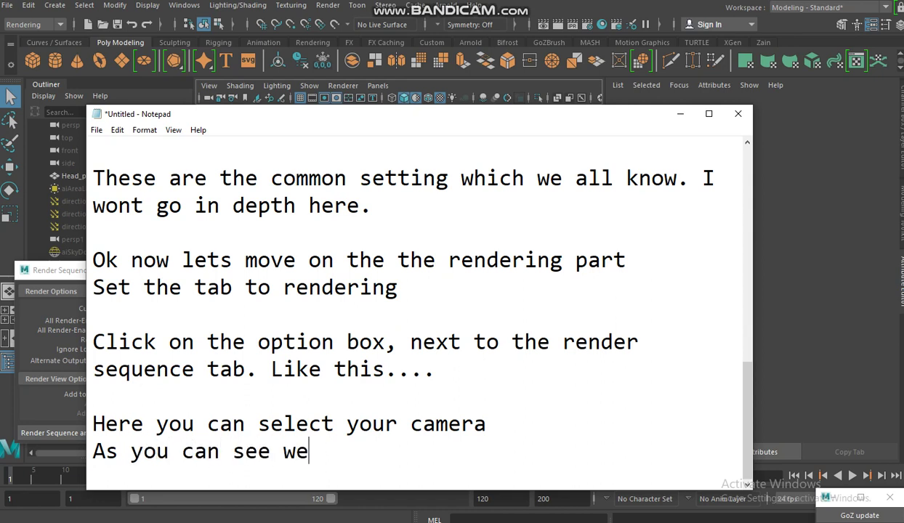
pyautogui.write(' are in ')
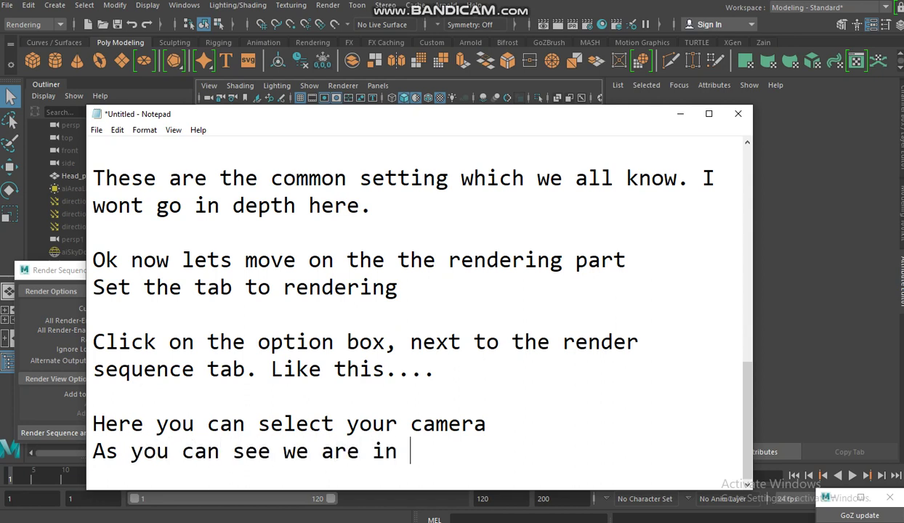
pyautogui.write('presp')
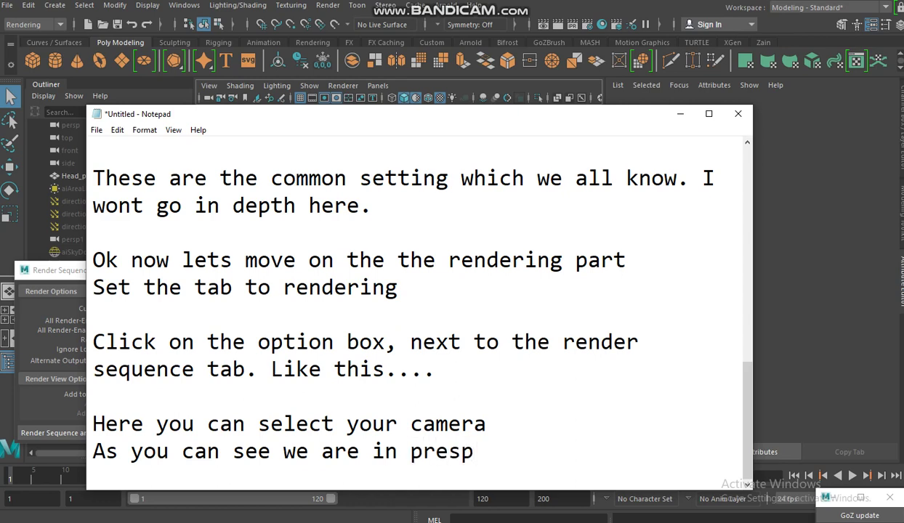
pyautogui.write(' camea')
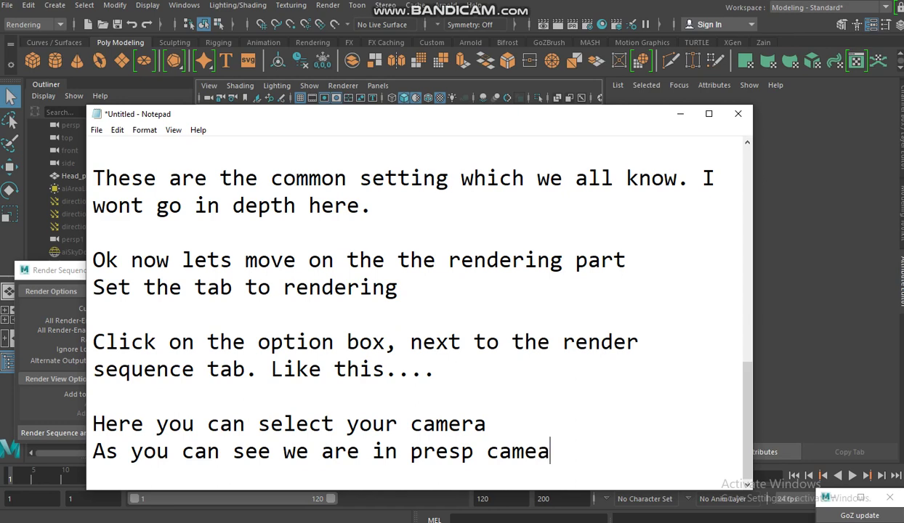
pyautogui.press('BackSpace')
pyautogui.press('BackSpace')
pyautogui.write('ra')
pyautogui.press('Return')
pyautogui.write('So the ')
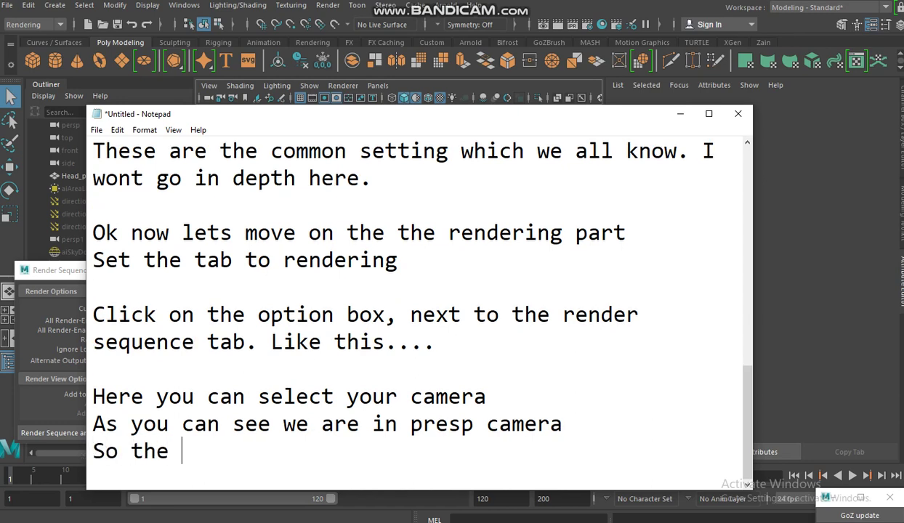
pyautogui.write('up')
pyautogui.press('BackSpace')
pyautogui.press('BackSpace')
pyautogui.write('oou')
pyautogui.press('BackSpace')
pyautogui.press('BackSpace')
pyautogui.write('utput will')
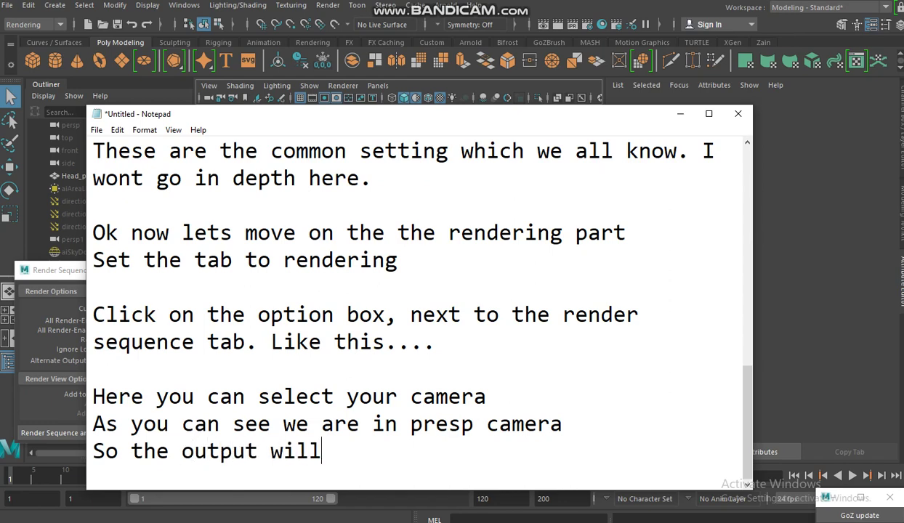
pyautogui.write(' be rendered fr')
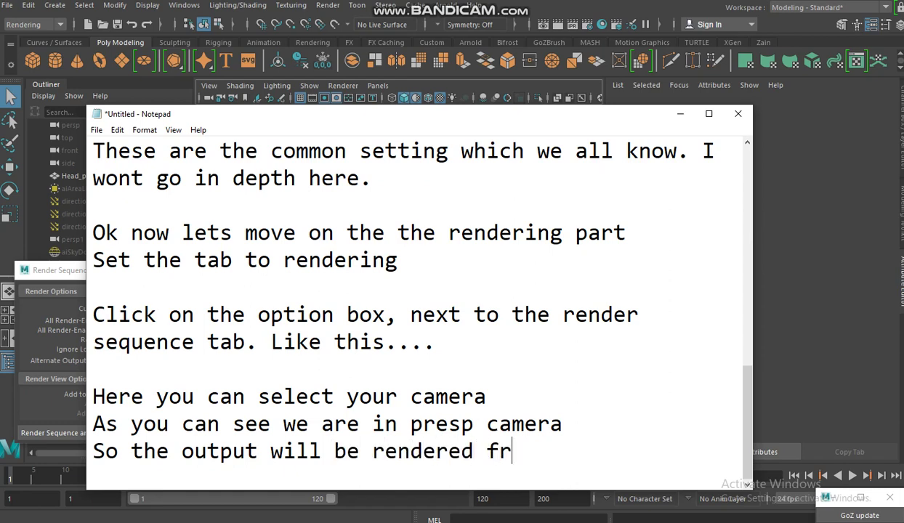
pyautogui.write('om the pres')
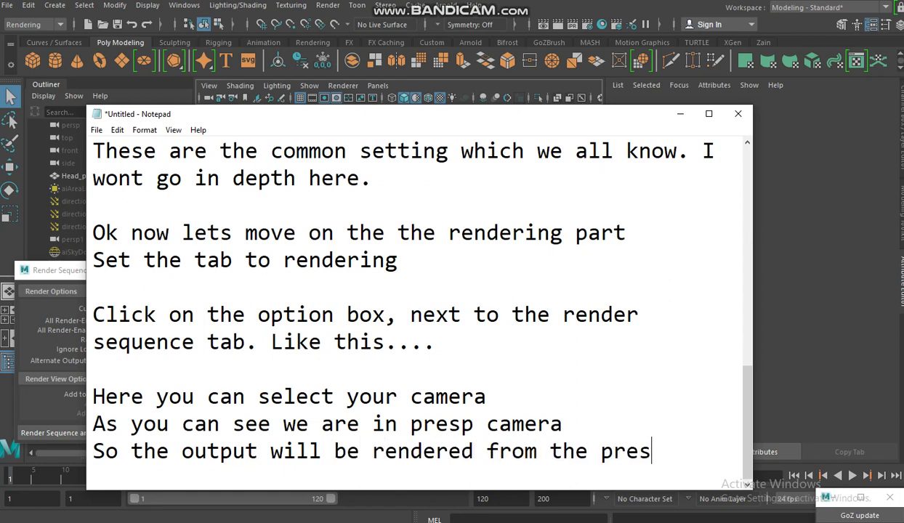
pyautogui.write('p came')
# Step: Finish the note with 'camera', then set Render Sequence output to a new 'Tutorial render' folder in E:\Alien
pyautogui.write('ra')
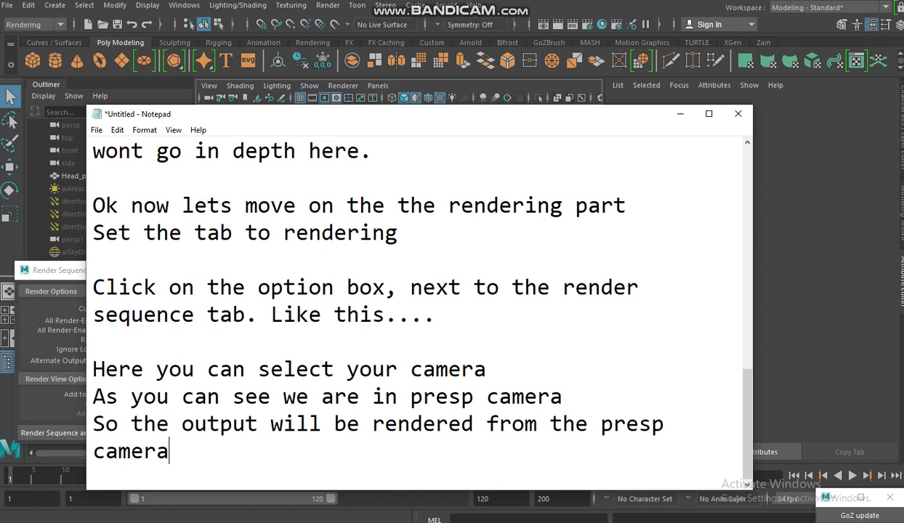
pyautogui.click(44, 276)
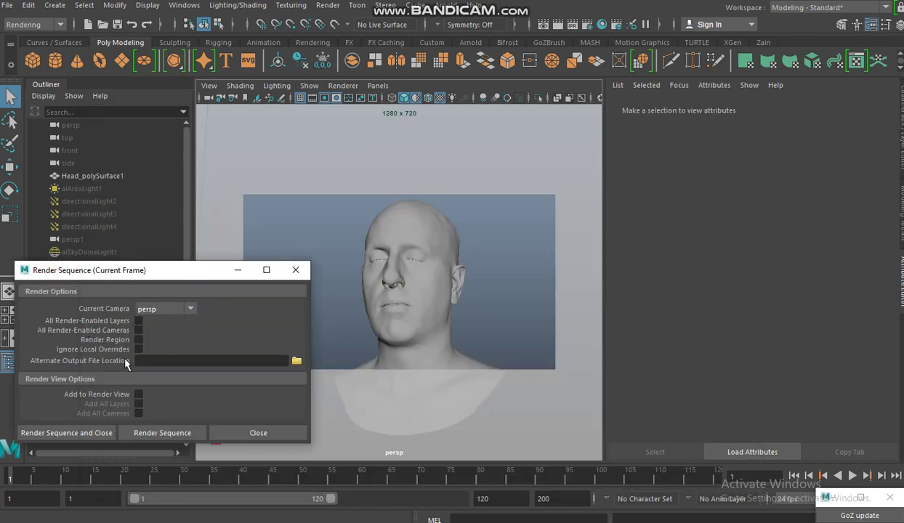
pyautogui.click(296, 362)
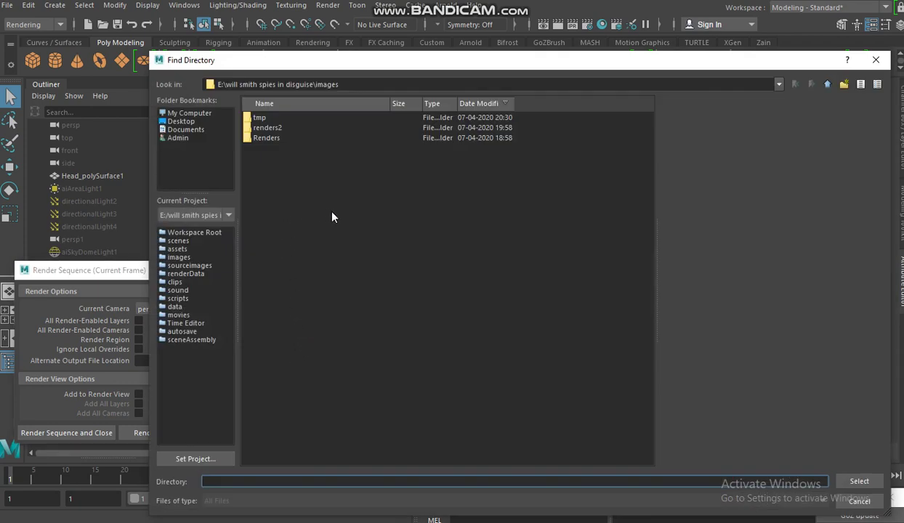
pyautogui.click(188, 115)
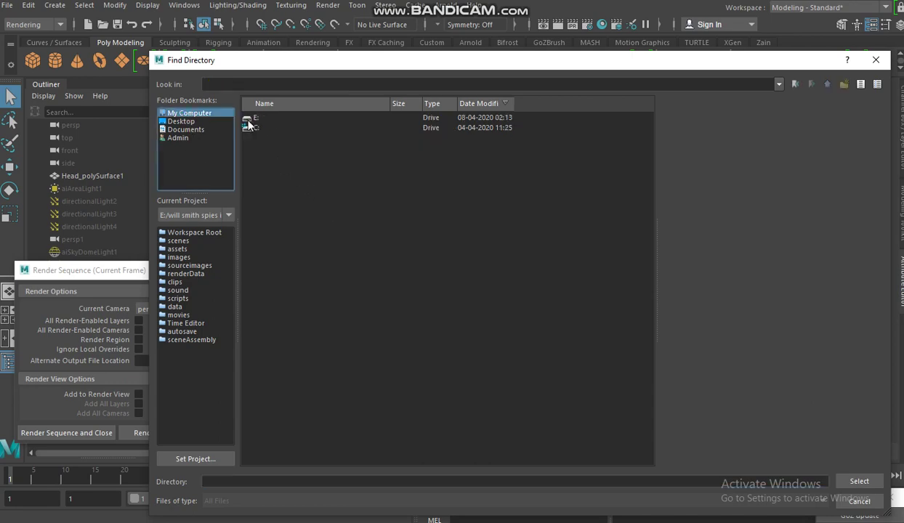
pyautogui.doubleClick(247, 118)
pyautogui.click(260, 119)
pyautogui.doubleClick(260, 118)
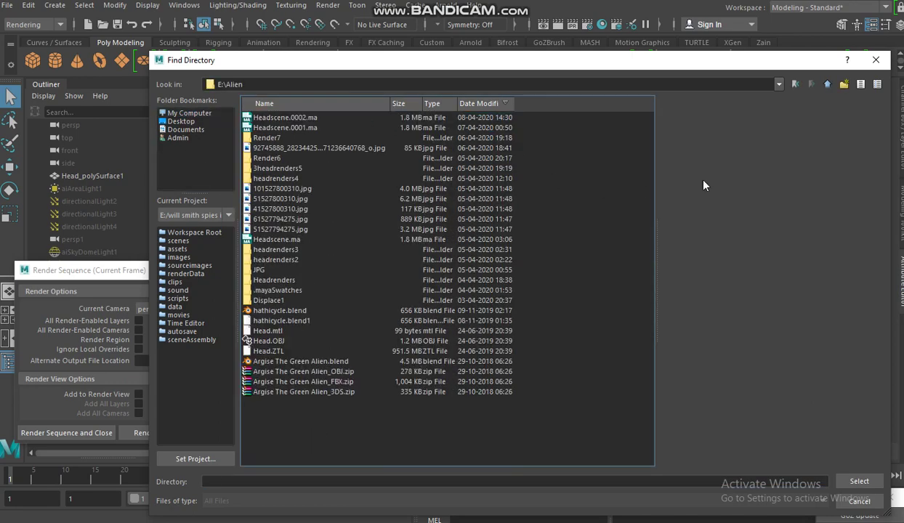
pyautogui.click(844, 84)
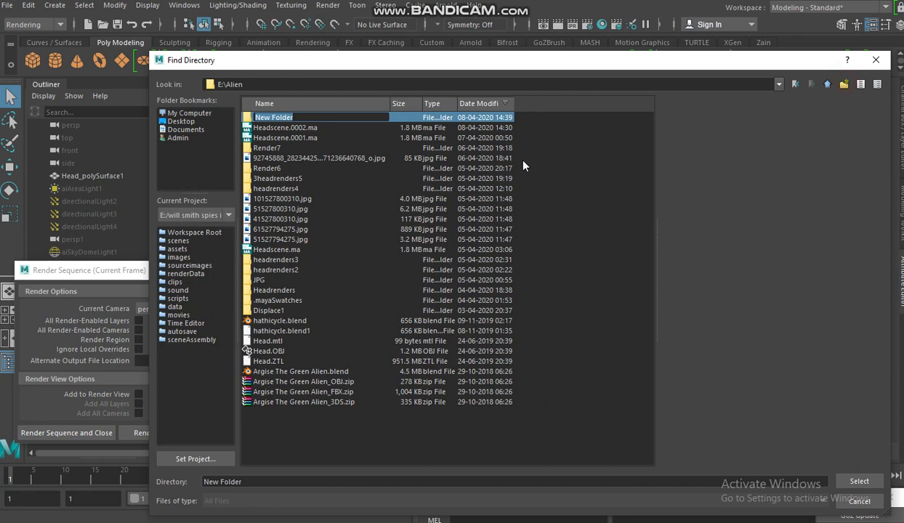
pyautogui.write('Tutorial')
pyautogui.write(' render')
pyautogui.click(859, 481)
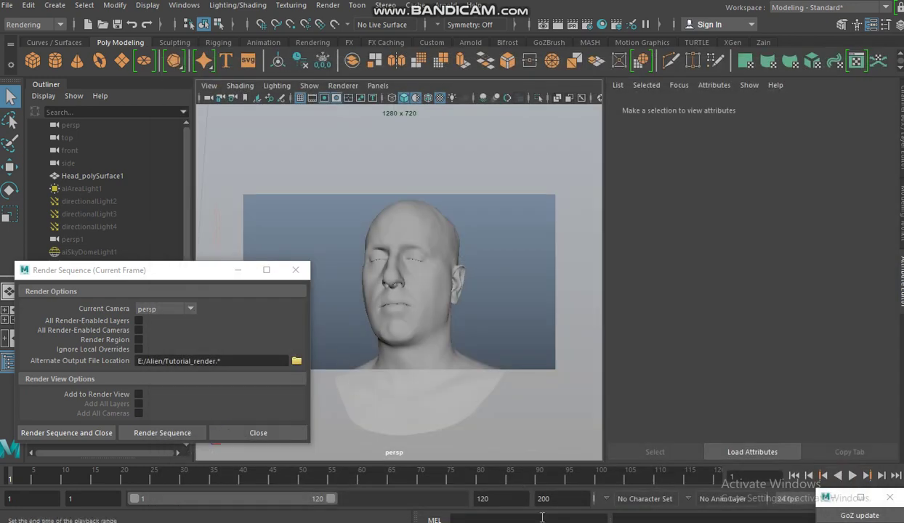
# Step: Add the note 'You need to select the folder to which your scene will render'
pyautogui.hotkey('alt', 'Tab')
pyautogui.press('Return')
pyautogui.press('Return')
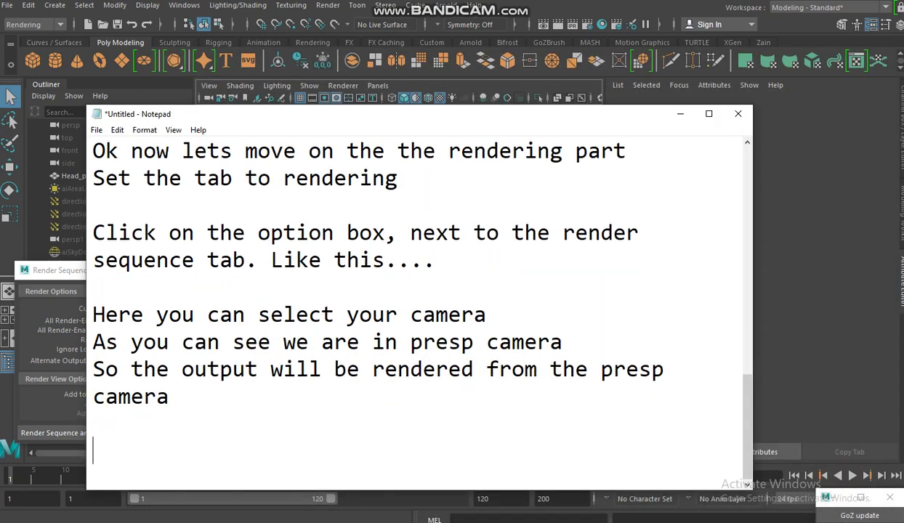
pyautogui.write('You need to')
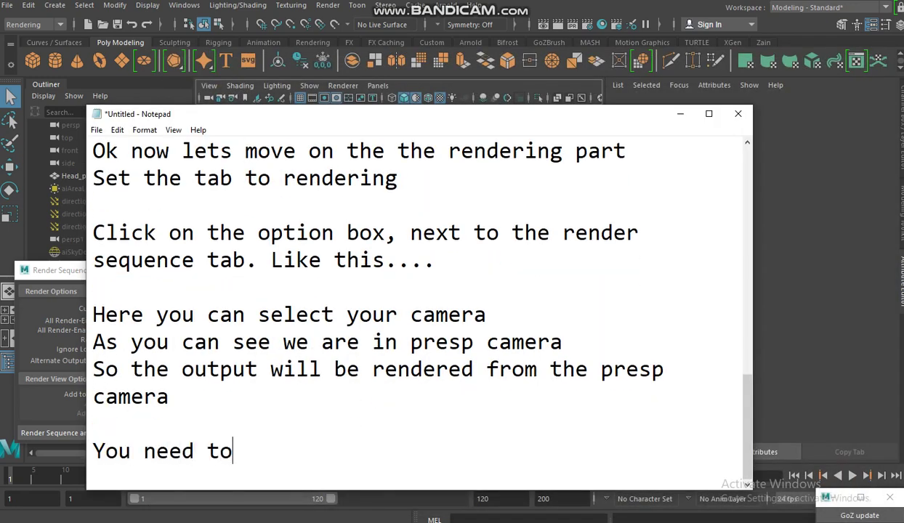
pyautogui.write(' select the ')
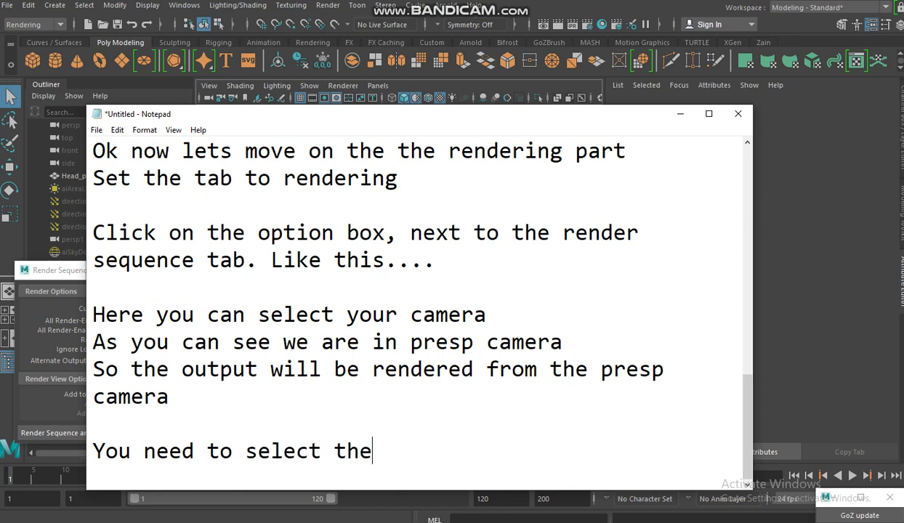
pyautogui.write('folde')
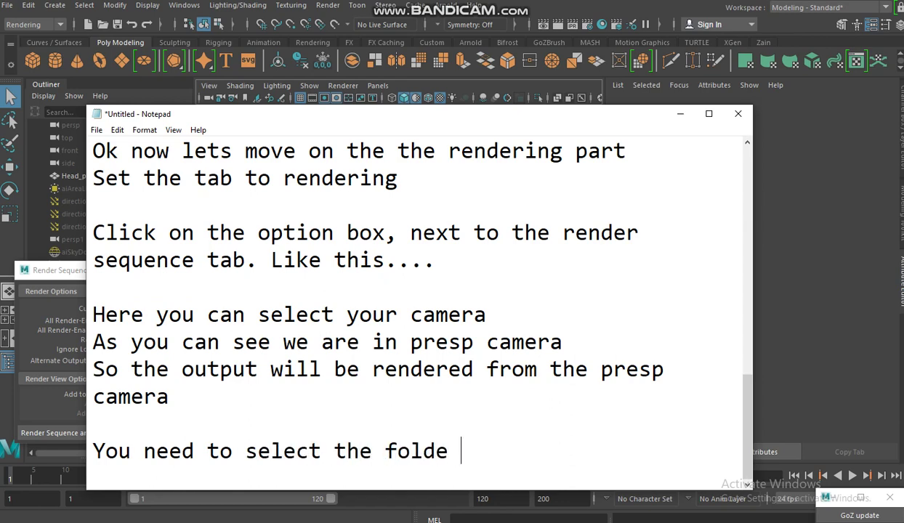
pyautogui.press('BackSpace')
pyautogui.write('r to whic')
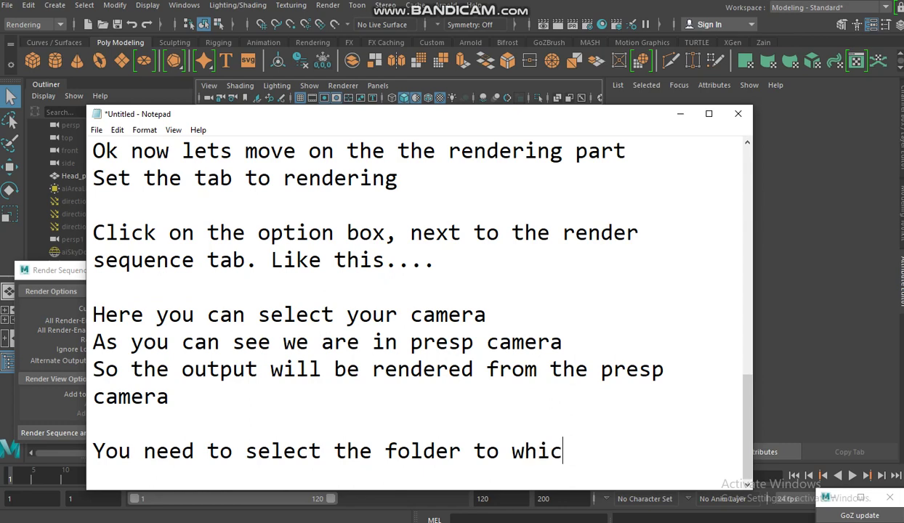
pyautogui.write('h yo')
pyautogui.write('ur')
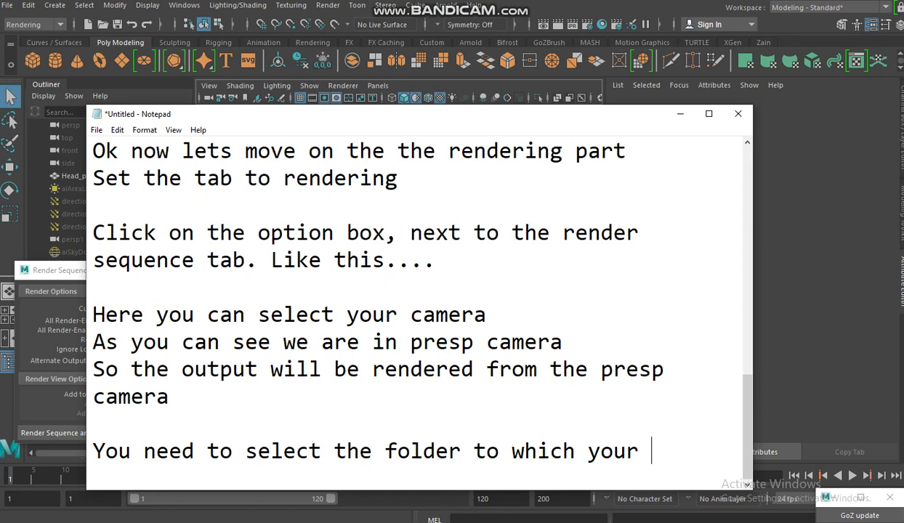
pyautogui.write(' scene will ')
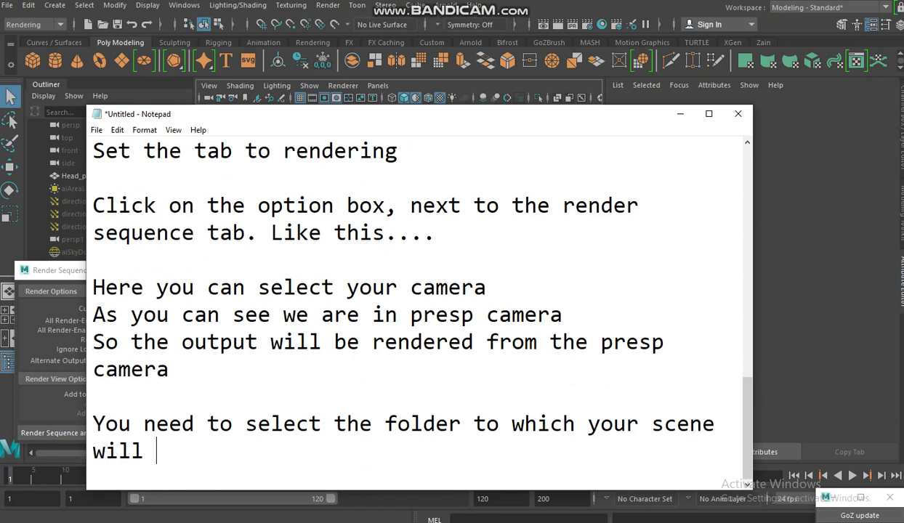
pyautogui.write('render')
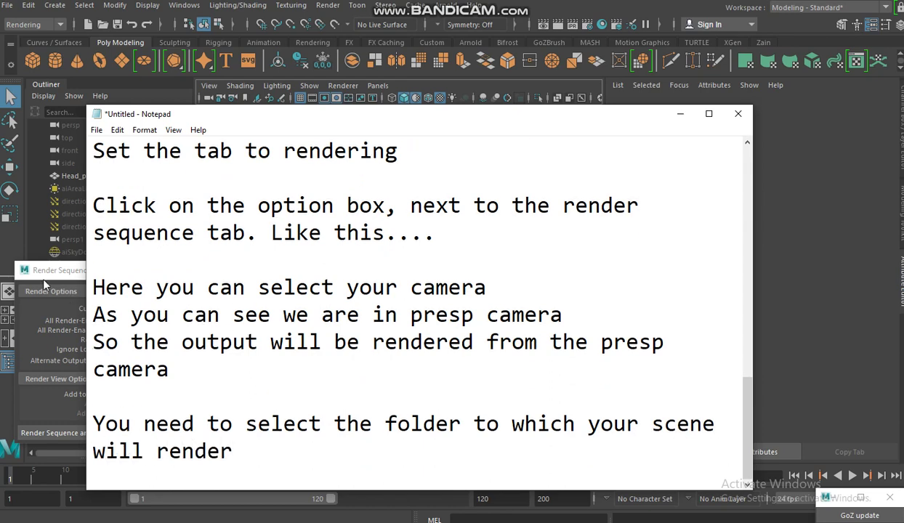
pyautogui.click(41, 271)
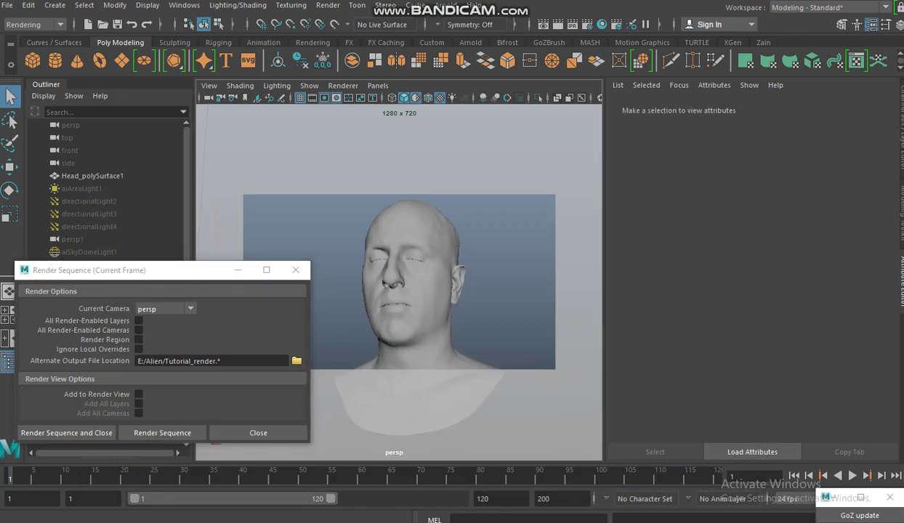
# Step: Add 'Leave all the settings to default.' and 'Ok, so now we are ready to render' to the notes
pyautogui.hotkey('alt', 'Tab')
pyautogui.press('Return')
pyautogui.press('Return')
pyautogui.write('Leav')
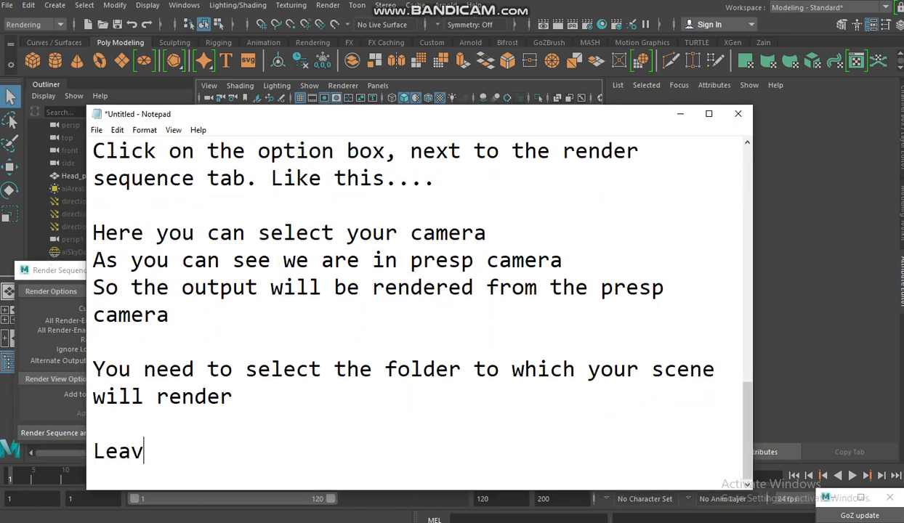
pyautogui.write('e all the setti')
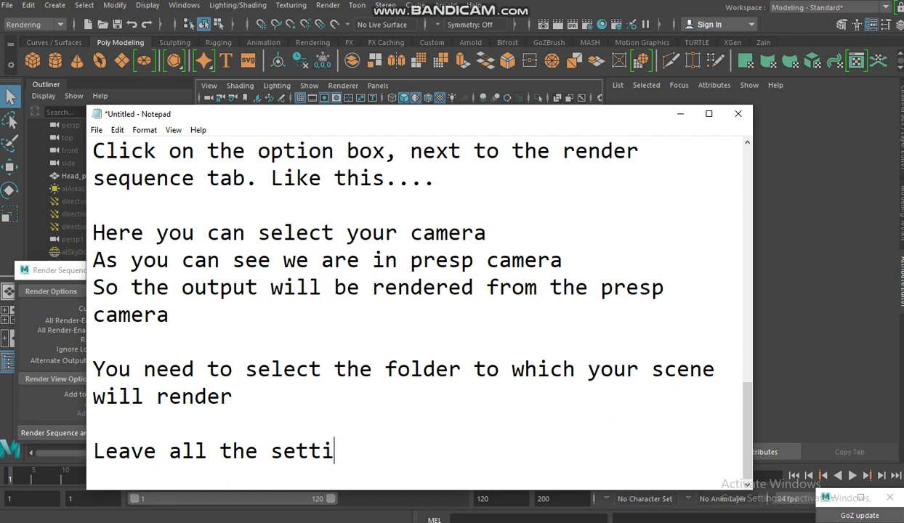
pyautogui.write('ngs to defau')
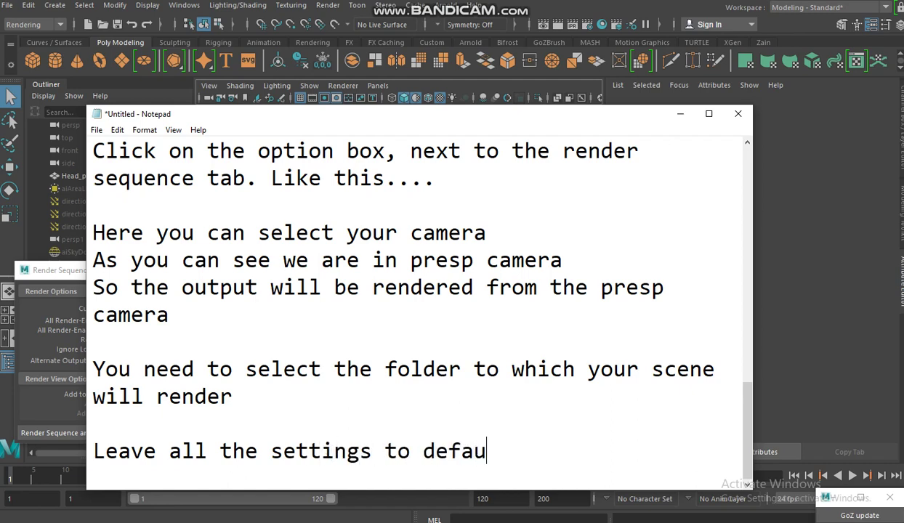
pyautogui.write('lt.')
pyautogui.press('Return')
pyautogui.press('Return')
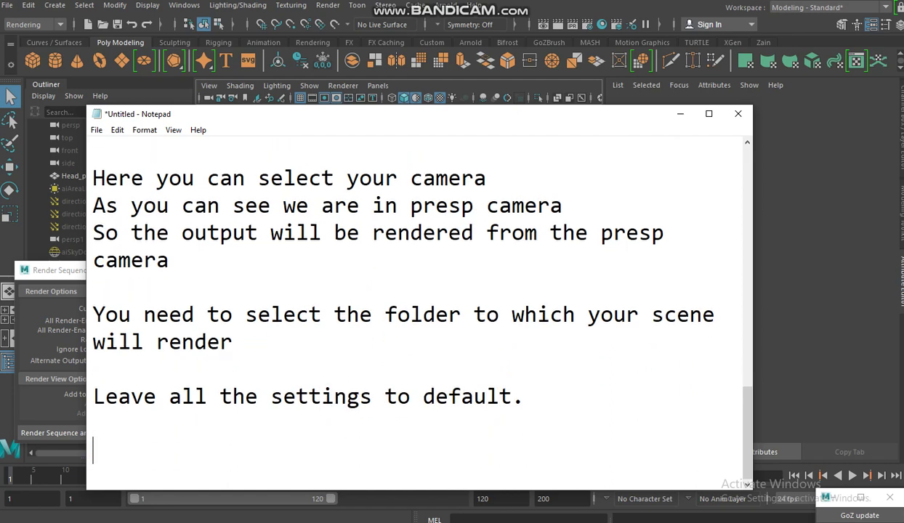
pyautogui.write('Ok,')
pyautogui.write(' so now wer ')
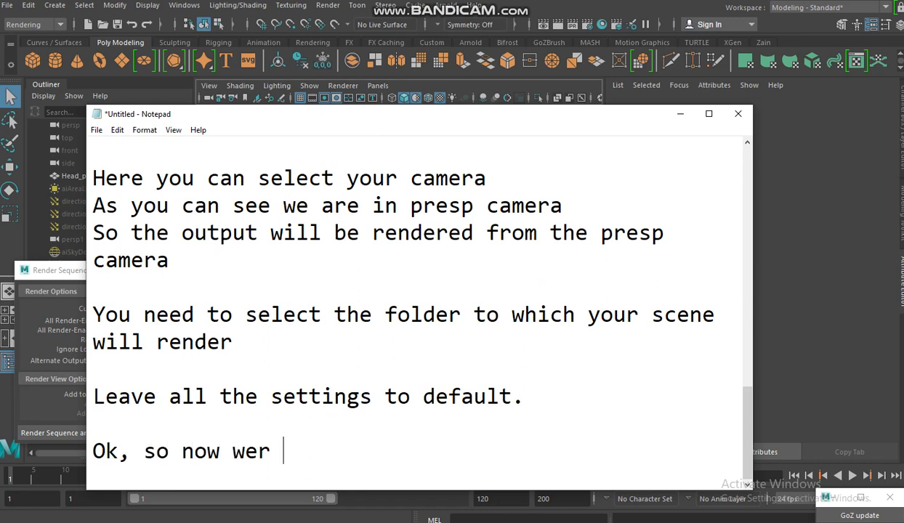
pyautogui.write('are')
pyautogui.press('BackSpace')
pyautogui.press('BackSpace')
pyautogui.press('BackSpace')
pyautogui.press('BackSpace')
pyautogui.press('BackSpace')
pyautogui.press('BackSpace')
pyautogui.press('BackSpace')
pyautogui.write('e are rea')
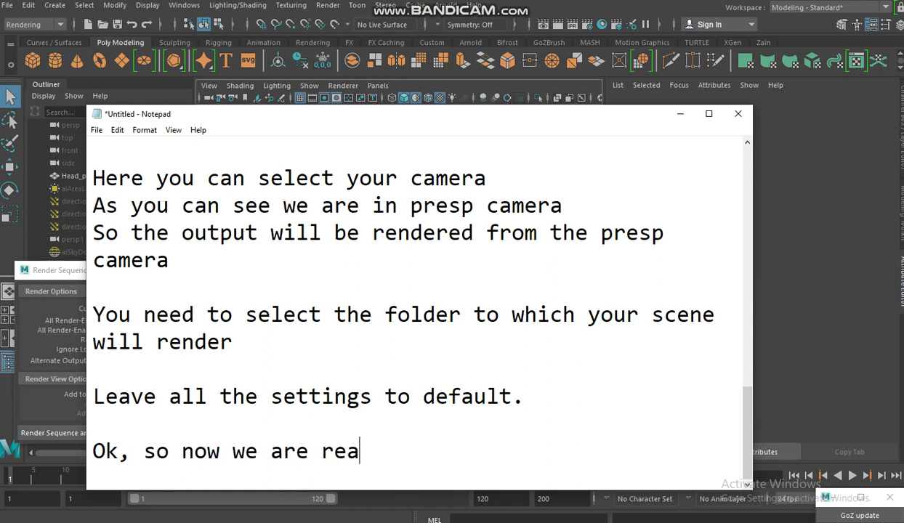
pyautogui.write('dy to render')
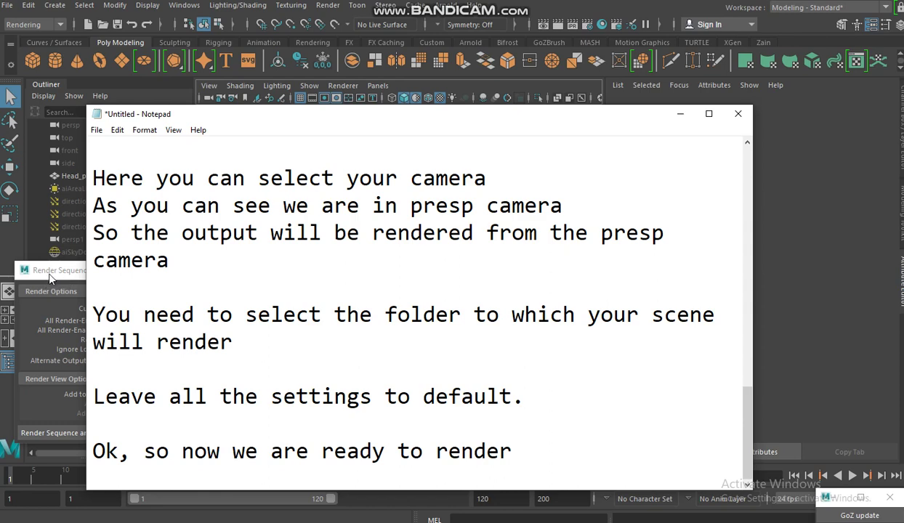
pyautogui.click(49, 271)
# Step: In the Arnold Renderer tab, set Diffuse samples to 5 and Ray Depth Diffuse to 3, then close
pyautogui.click(572, 24)
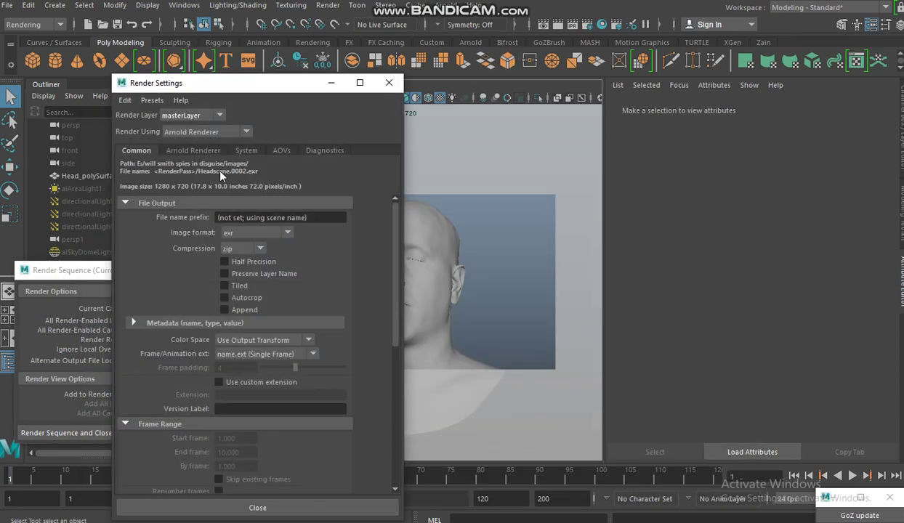
pyautogui.click(212, 153)
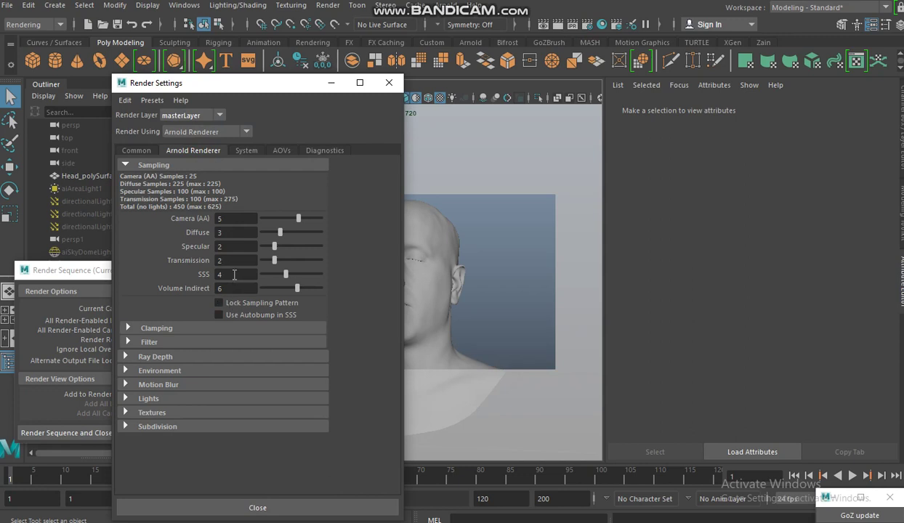
pyautogui.doubleClick(234, 232)
pyautogui.write('5')
pyautogui.click(156, 357)
pyautogui.doubleClick(234, 386)
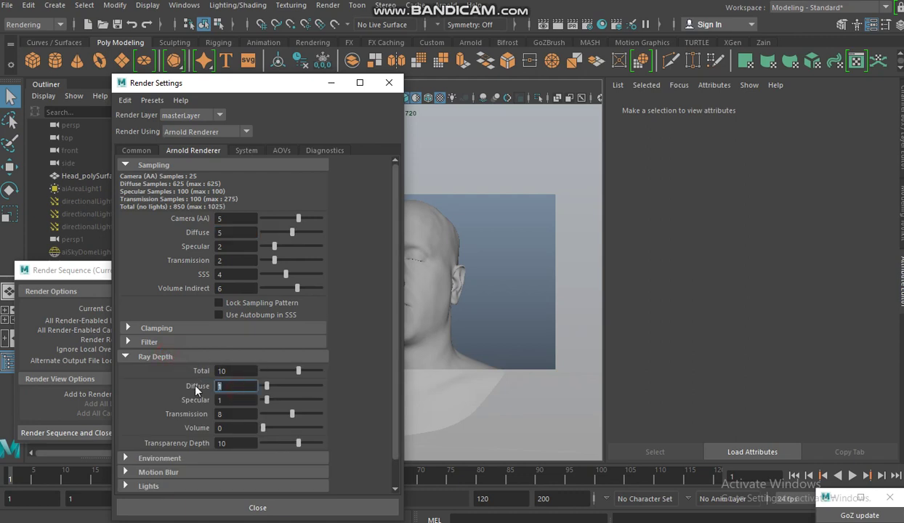
pyautogui.write('3')
pyautogui.click(233, 400)
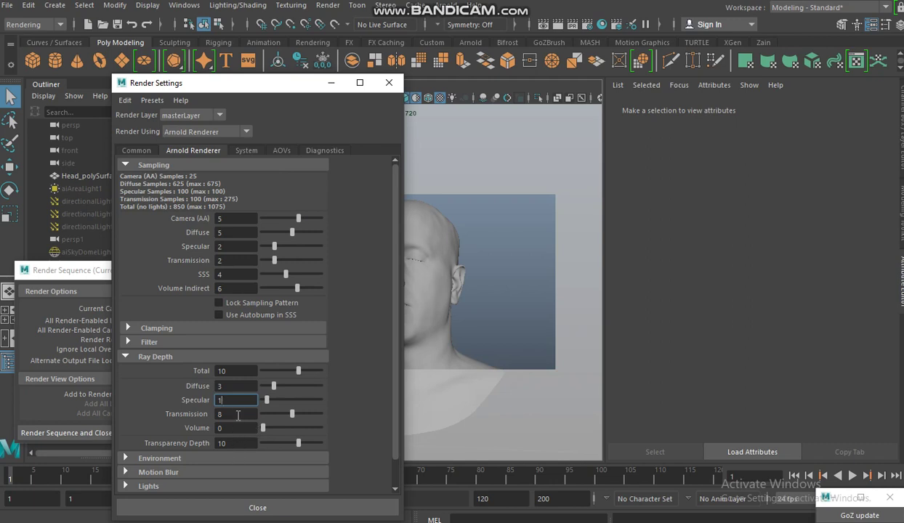
pyautogui.hotkey('shift', 'Tab')
pyautogui.hotkey('shift', 'Tab')
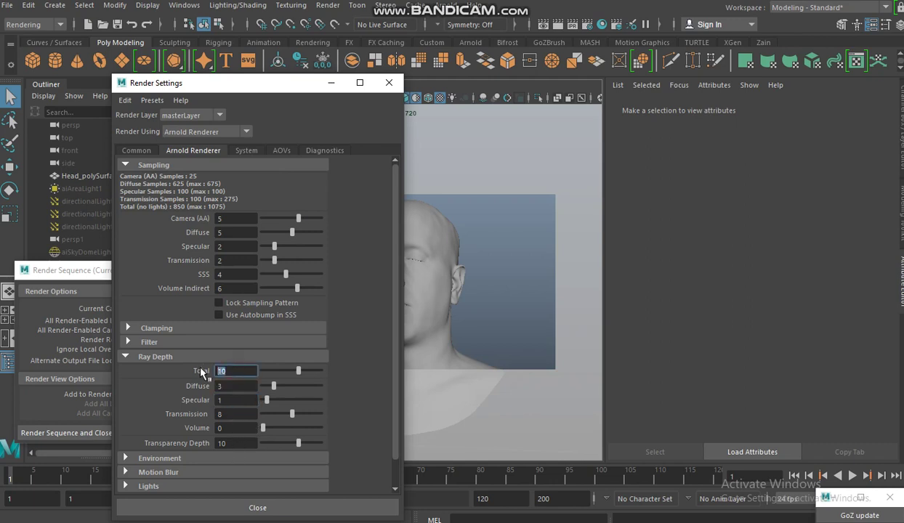
pyautogui.write('8')
pyautogui.click(290, 507)
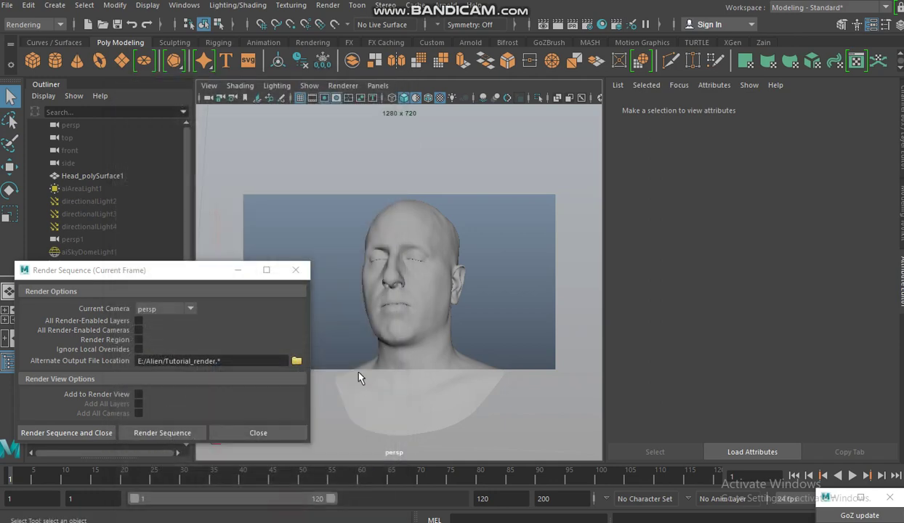
# Step: Add the note 'Click on the render sequence to render' after a blank line
pyautogui.hotkey('alt', 'Tab')
pyautogui.press('Return')
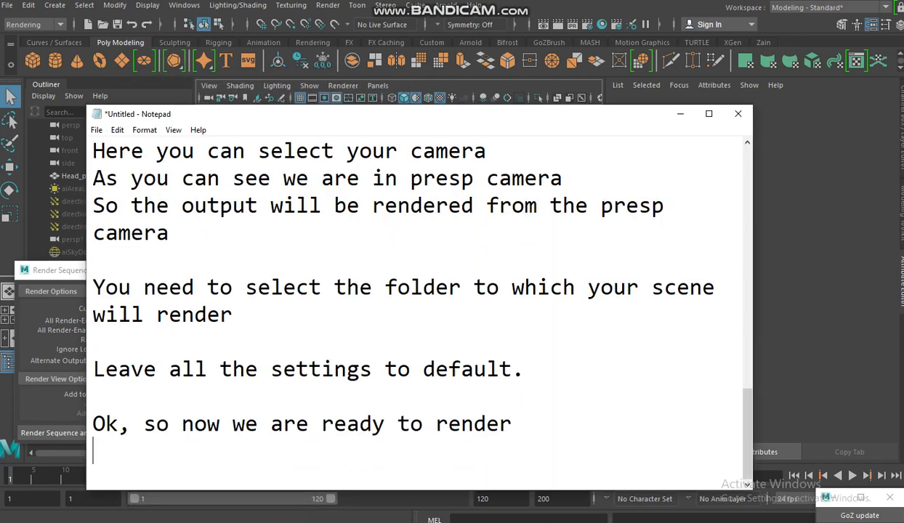
pyautogui.press('Return')
pyautogui.write('Click ')
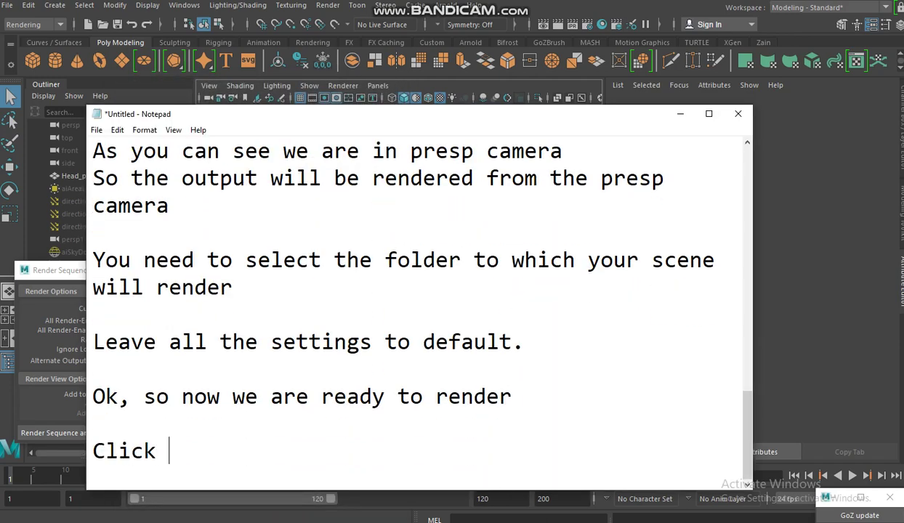
pyautogui.write('on the rende')
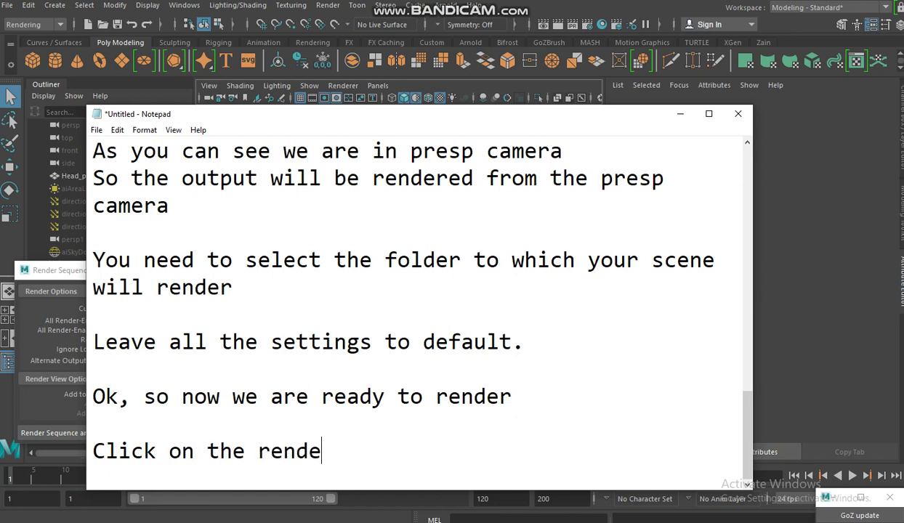
pyautogui.write('r sequ')
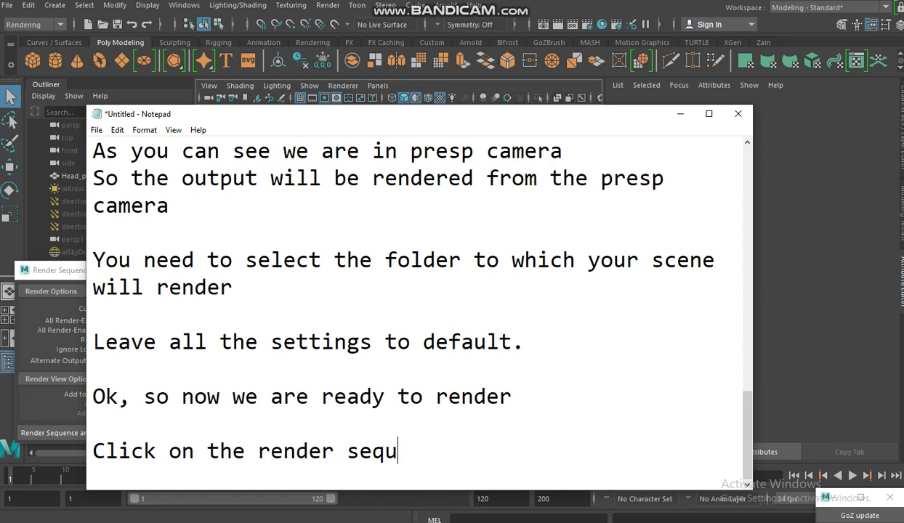
pyautogui.write('ence to r')
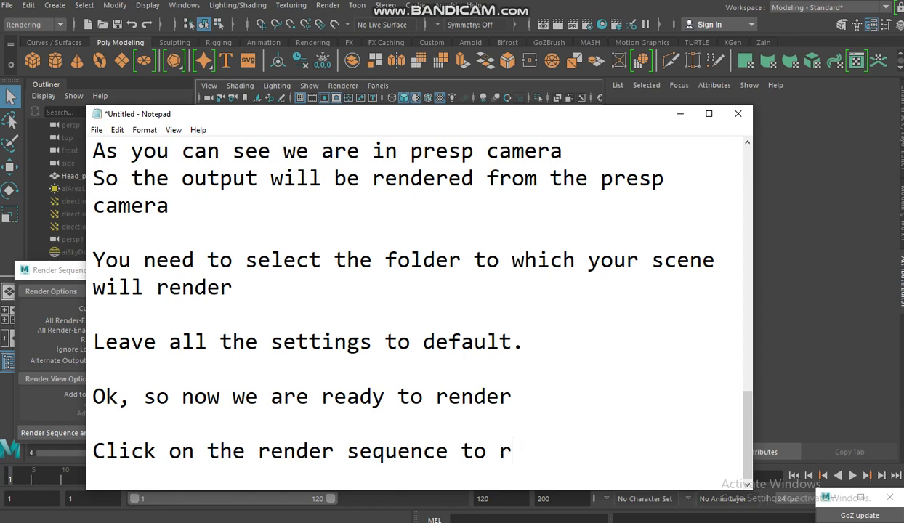
pyautogui.write('ender')
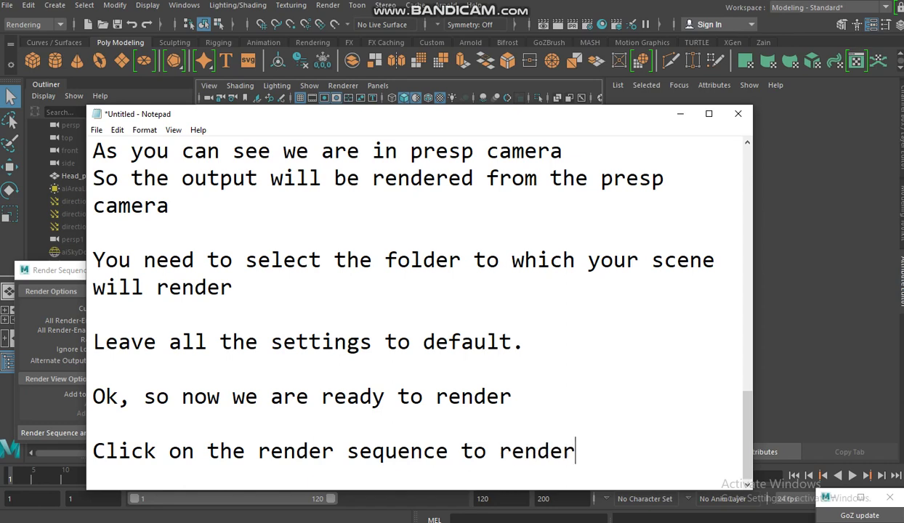
# Step: Add 'I think Ill need to pause the video while it renders' and return to Maya
pyautogui.press('Return')
pyautogui.press('Return')
pyautogui.write('I thin')
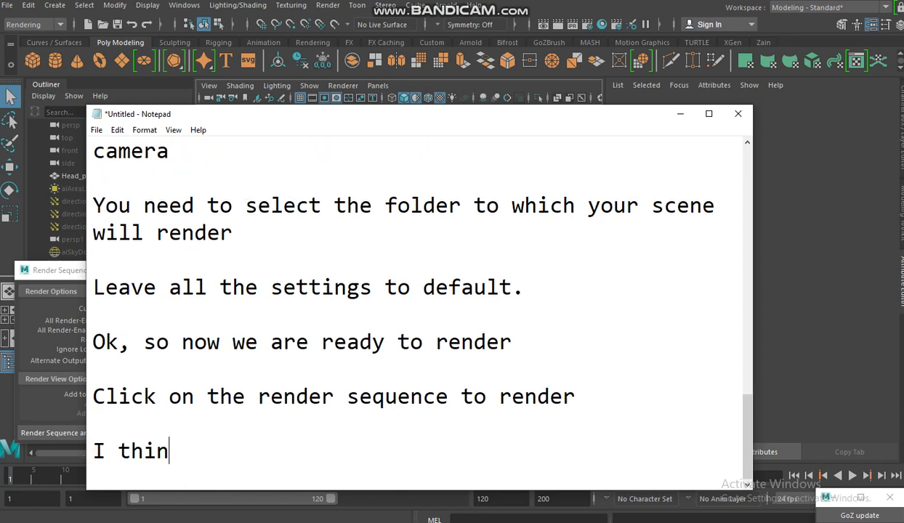
pyautogui.write('k Ill ha')
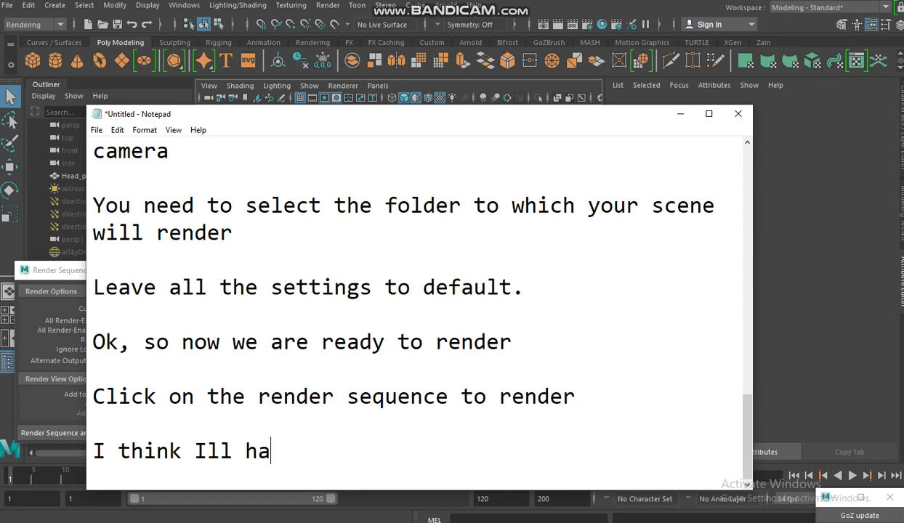
pyautogui.press('BackSpace')
pyautogui.press('BackSpace')
pyautogui.write('ne')
pyautogui.write('ed to pause ')
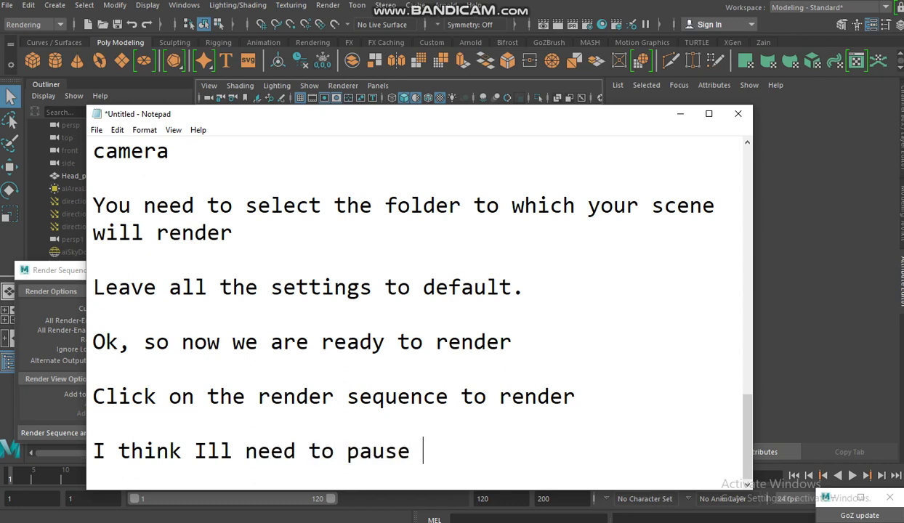
pyautogui.write('the video')
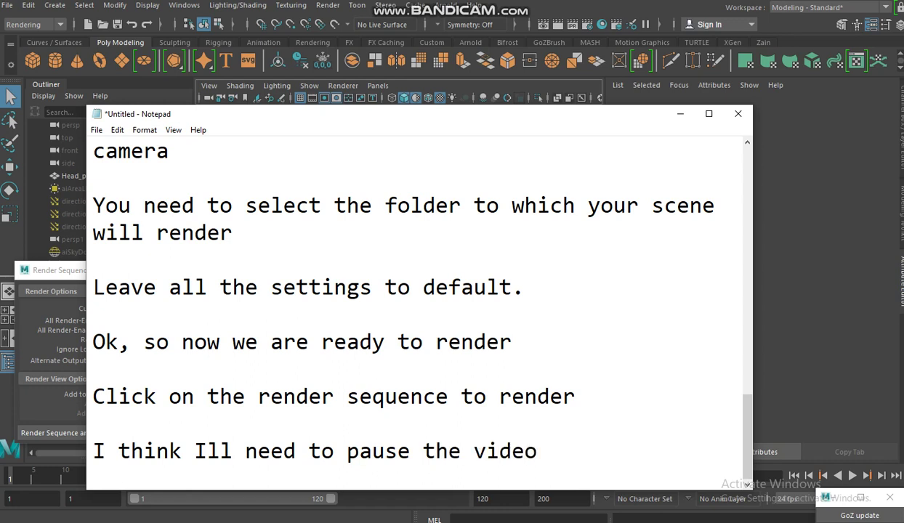
pyautogui.write(' while it ')
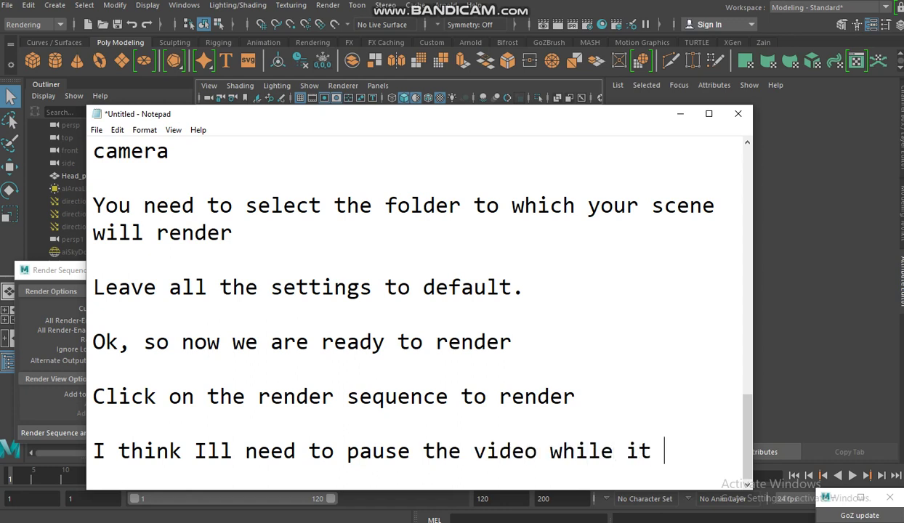
pyautogui.write('renders')
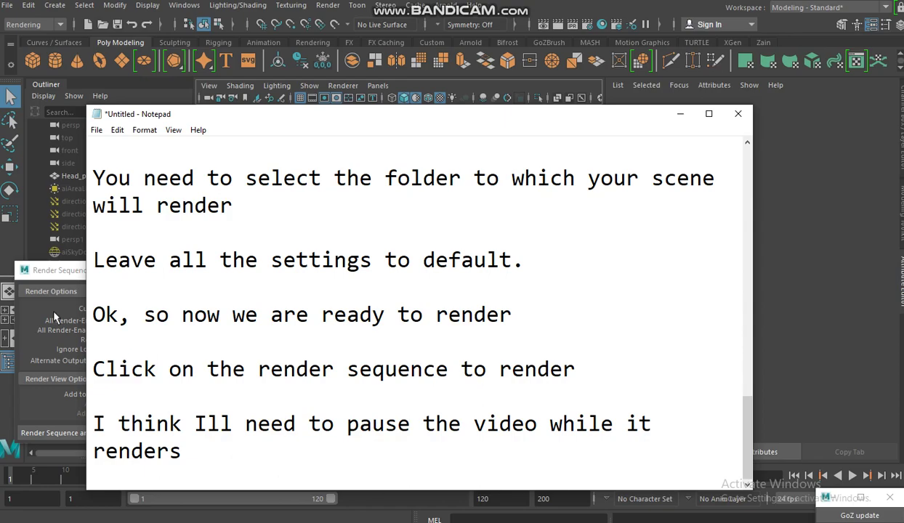
pyautogui.click(52, 303)
# Step: Start the Arnold sequence render from the persp camera in the Render View
pyautogui.click(175, 433)
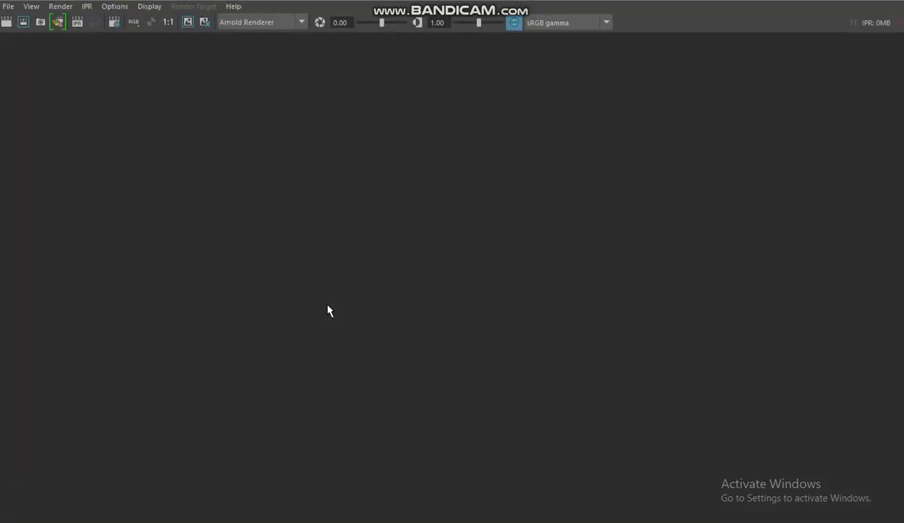